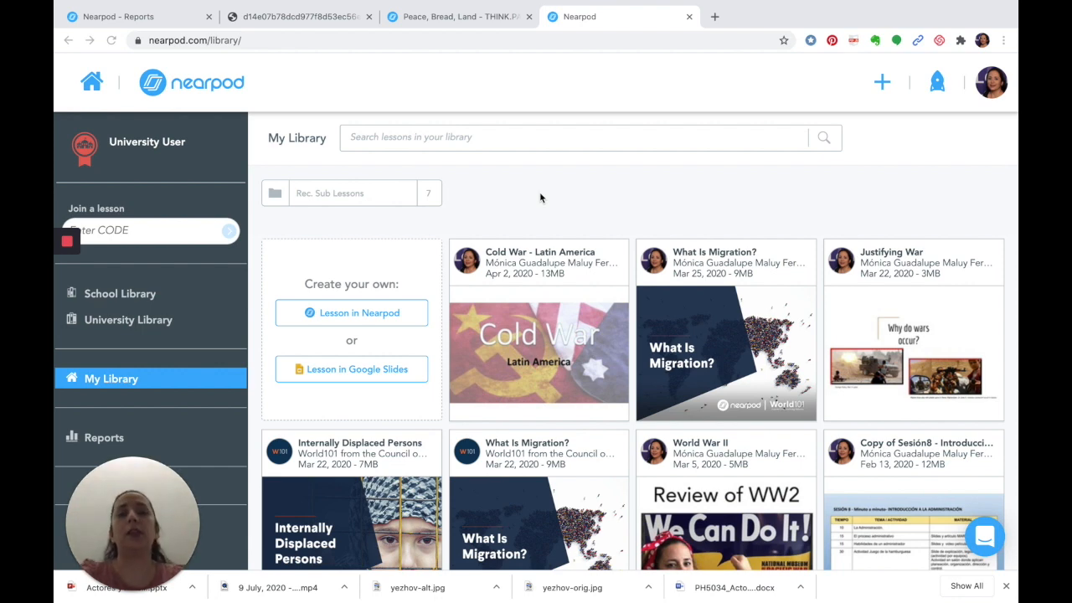
Step: Look through the saved lessons, lesson folder and lesson-creation options in My Library
scroll(517, 195, down, 1)
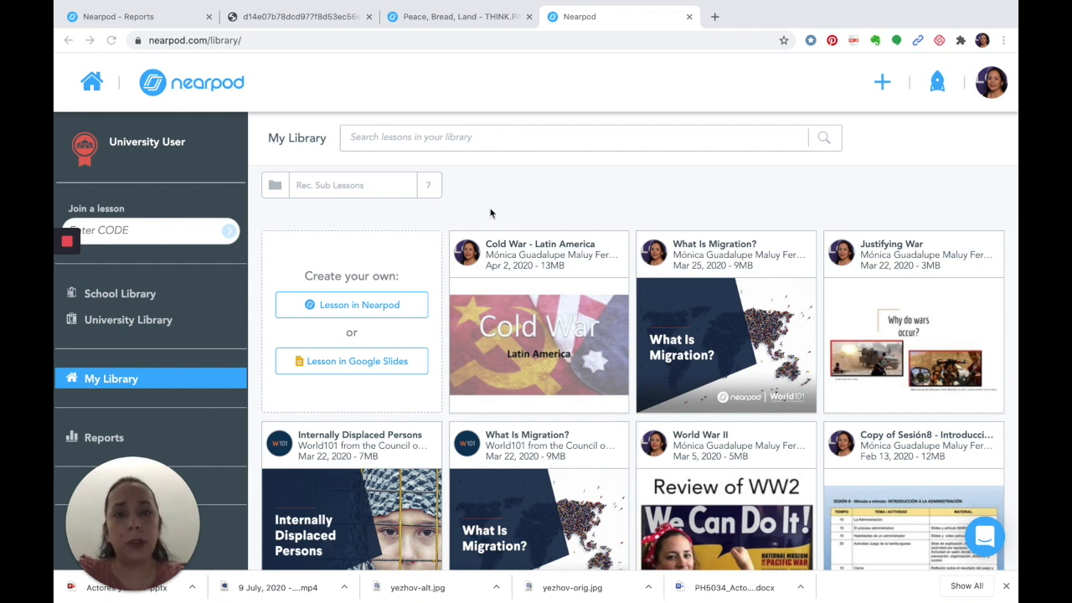
scroll(490, 213, down, 5)
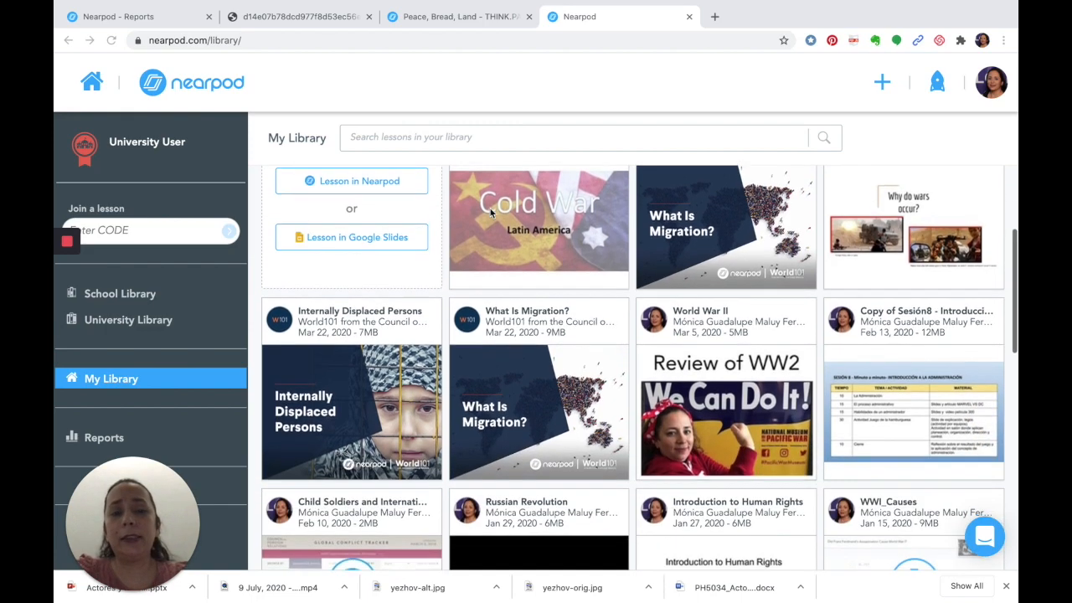
scroll(490, 212, up, 3)
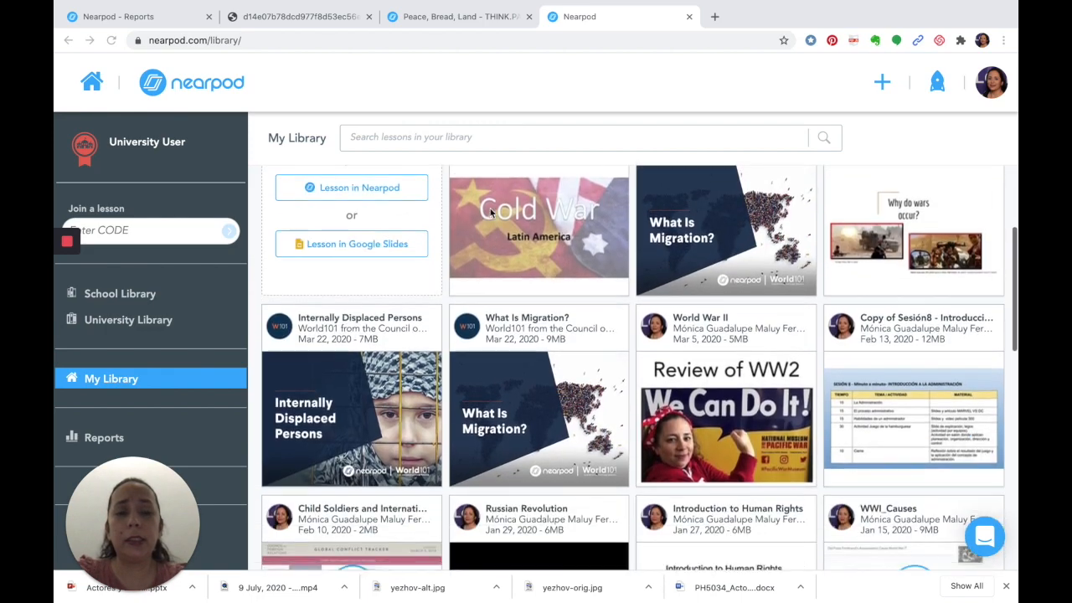
scroll(490, 213, down, 7)
scroll(491, 213, up, 10)
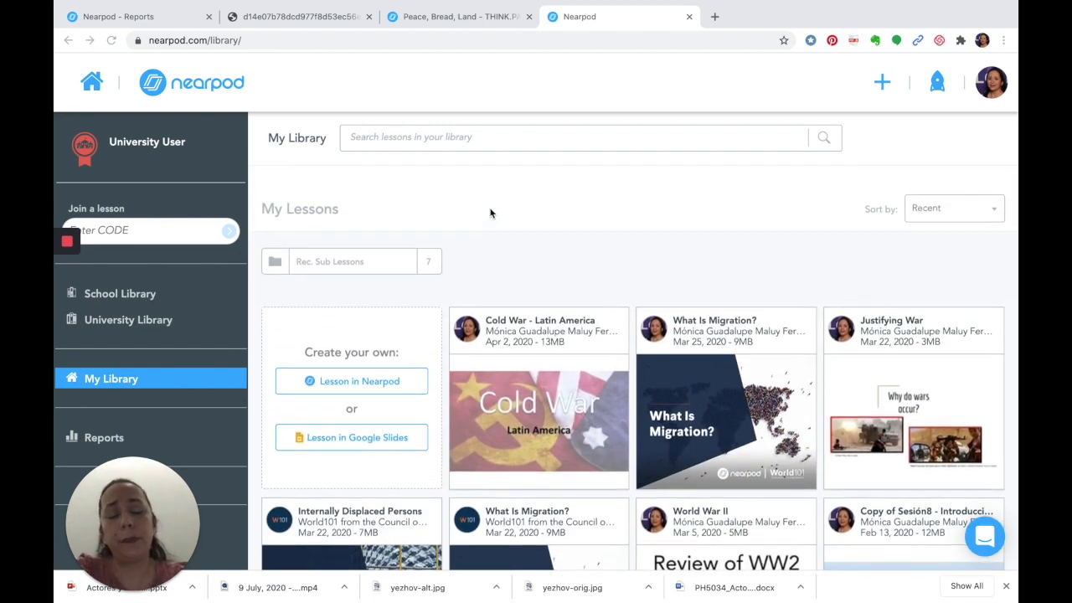
scroll(490, 213, down, 2)
scroll(490, 213, down, 1)
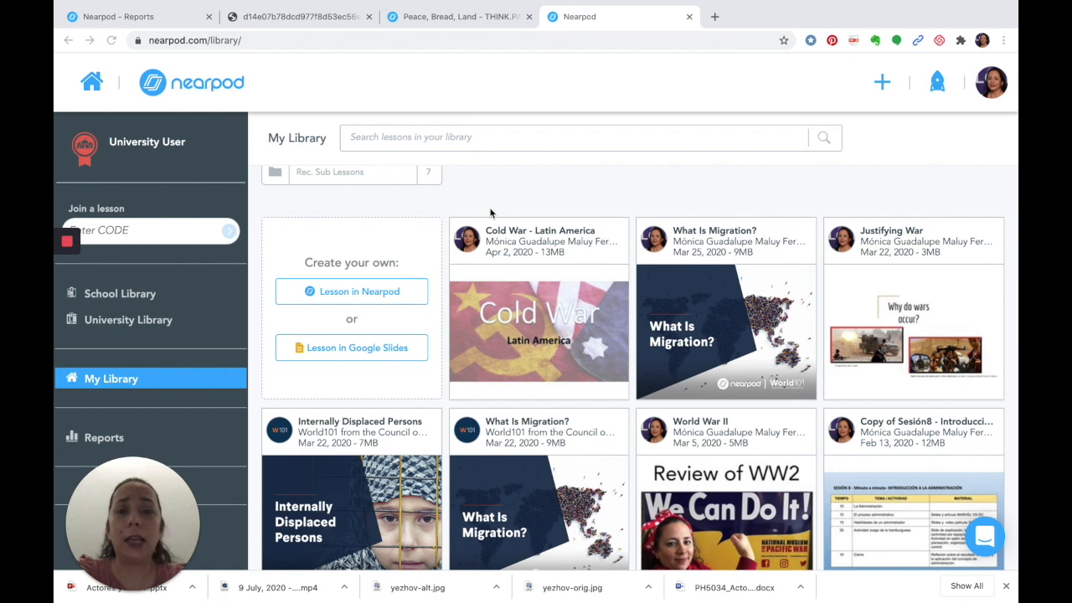
scroll(490, 213, down, 2)
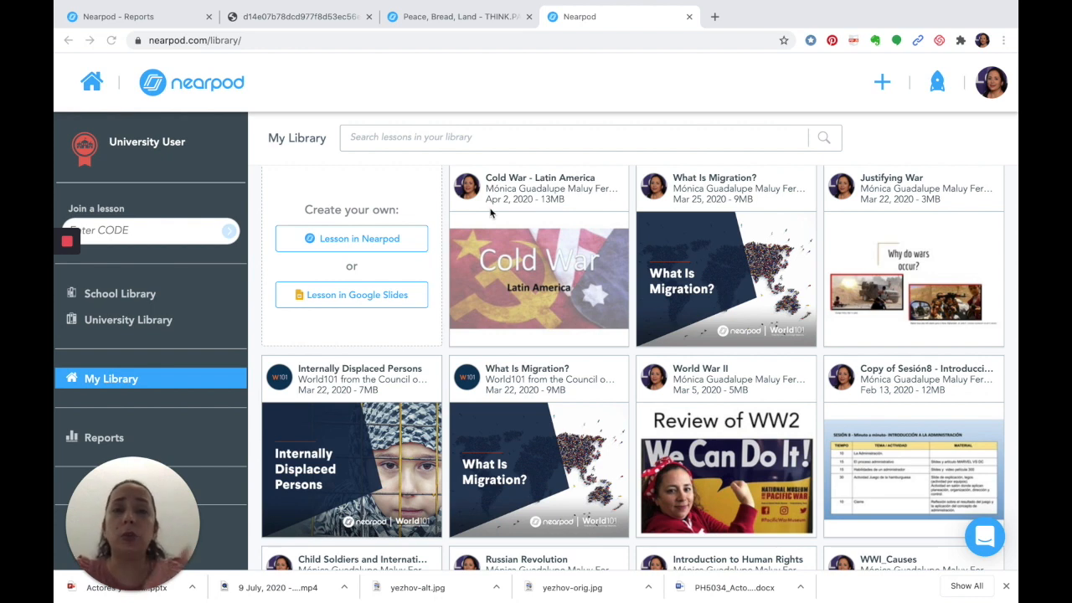
scroll(490, 213, down, 1)
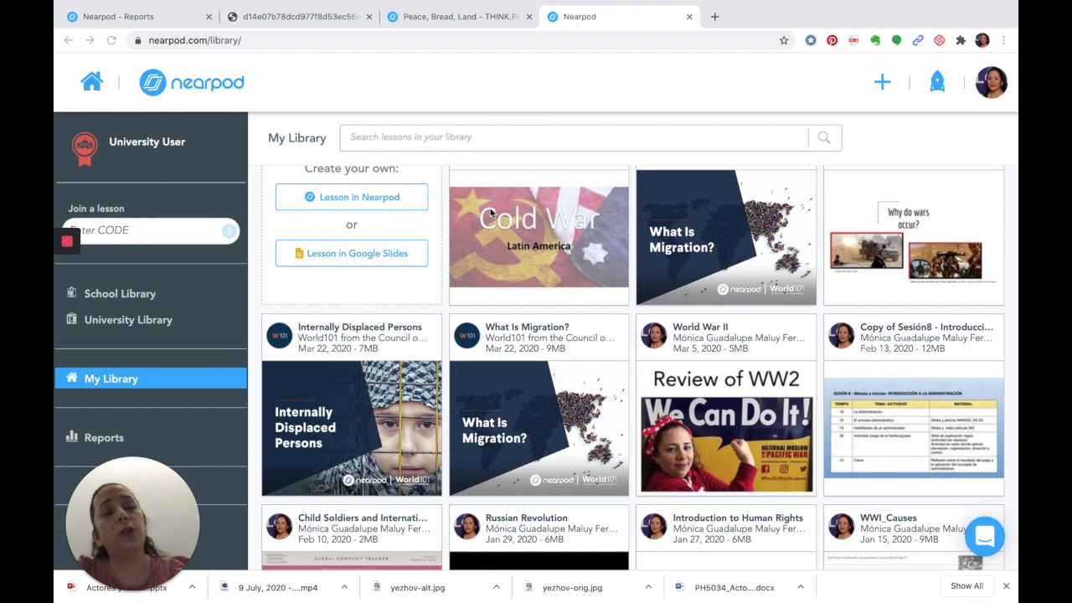
scroll(490, 210, up, 1)
scroll(490, 213, up, 5)
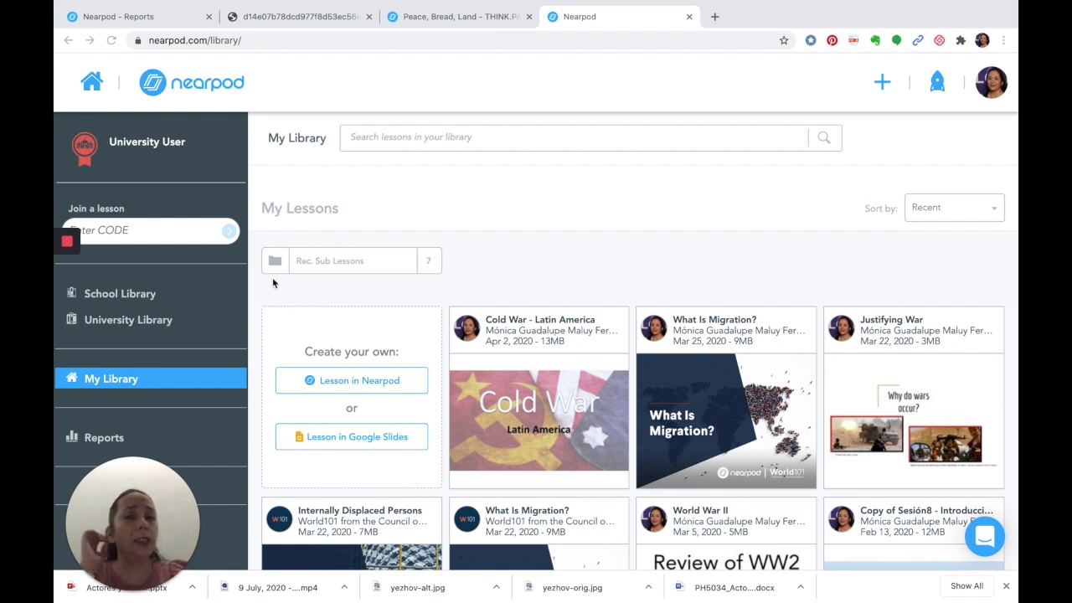
Step: Switch to Safari, view Nearpod's free teacher sign-up form and return to the home page
key(ctrl+Up)
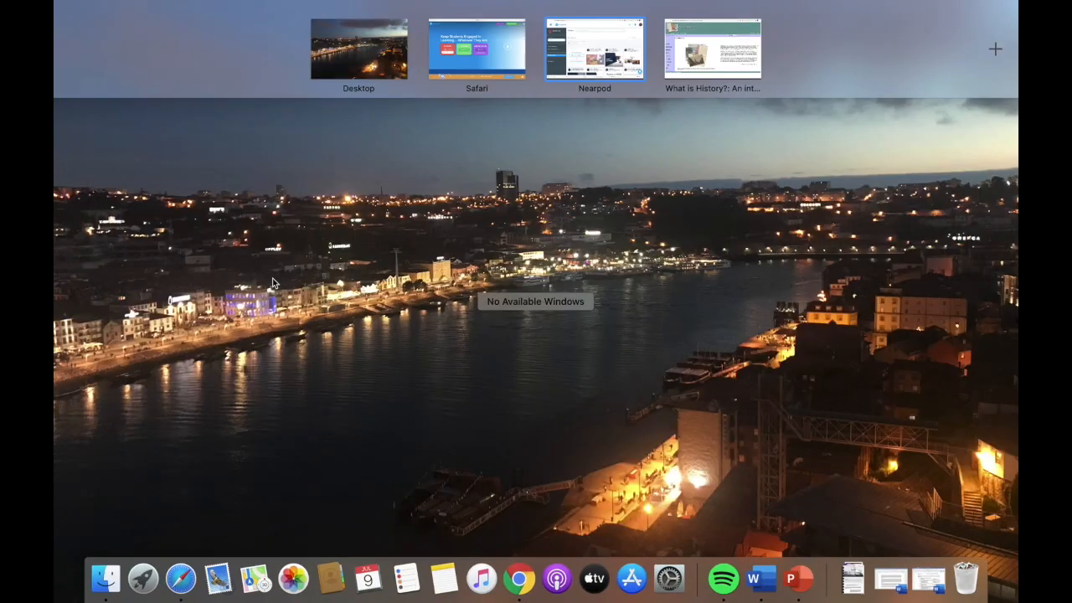
click(481, 74)
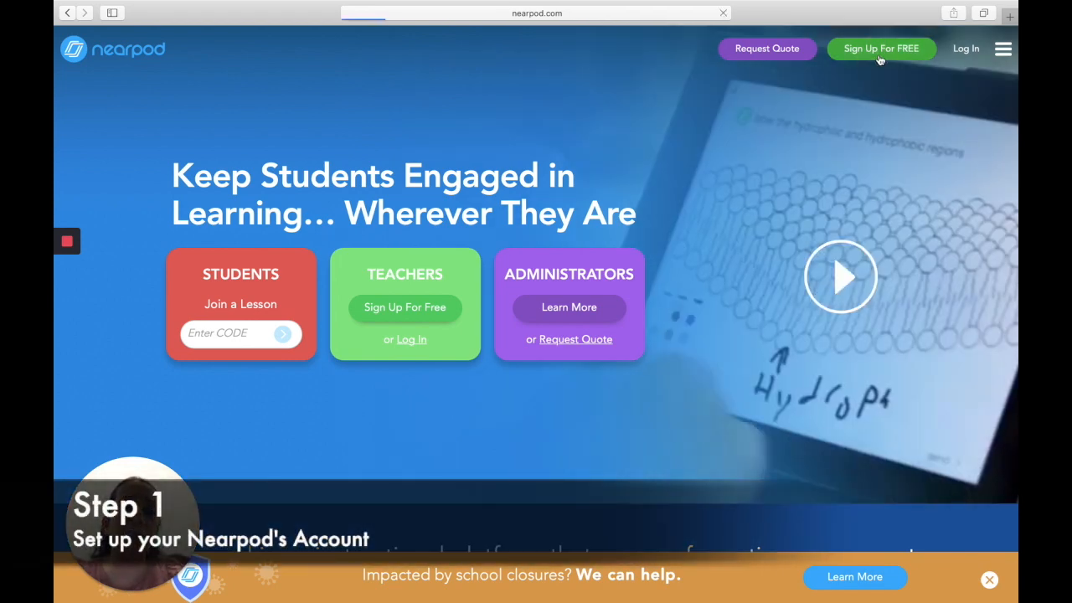
click(880, 60)
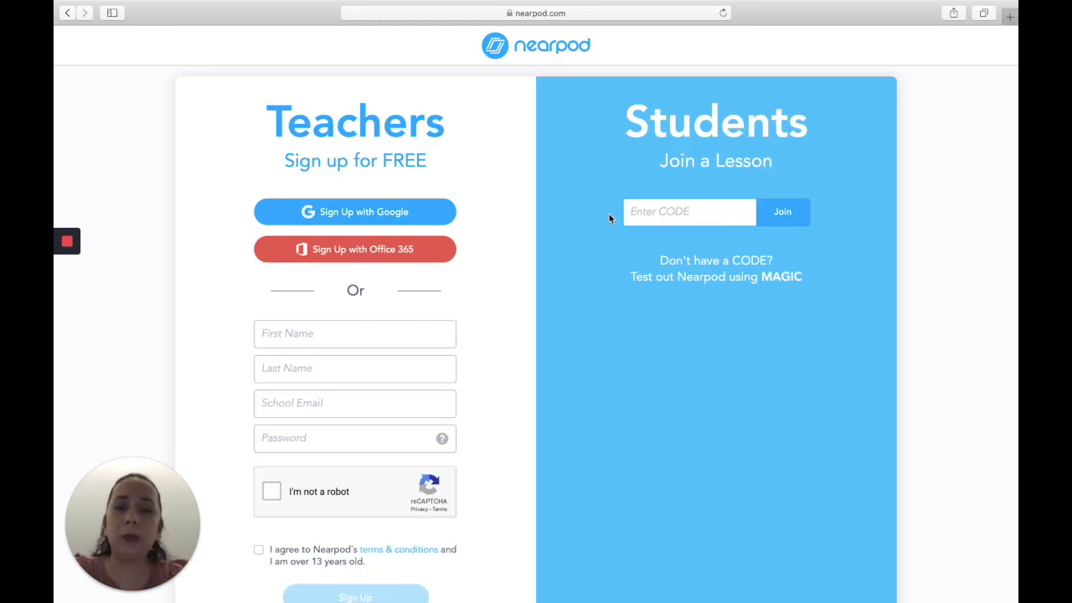
scroll(388, 275, down, 3)
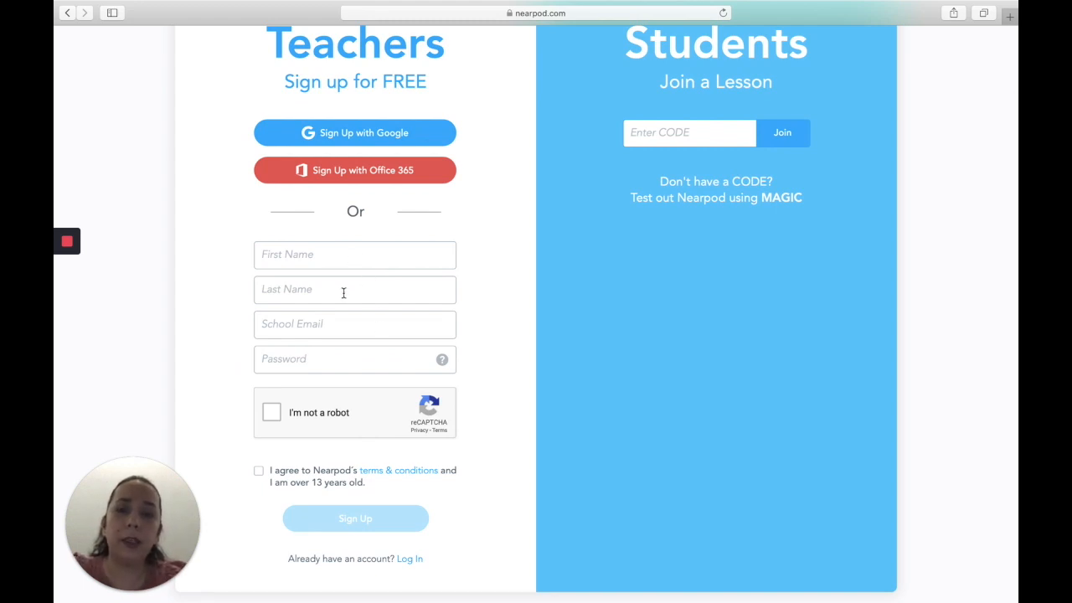
scroll(344, 292, up, 3)
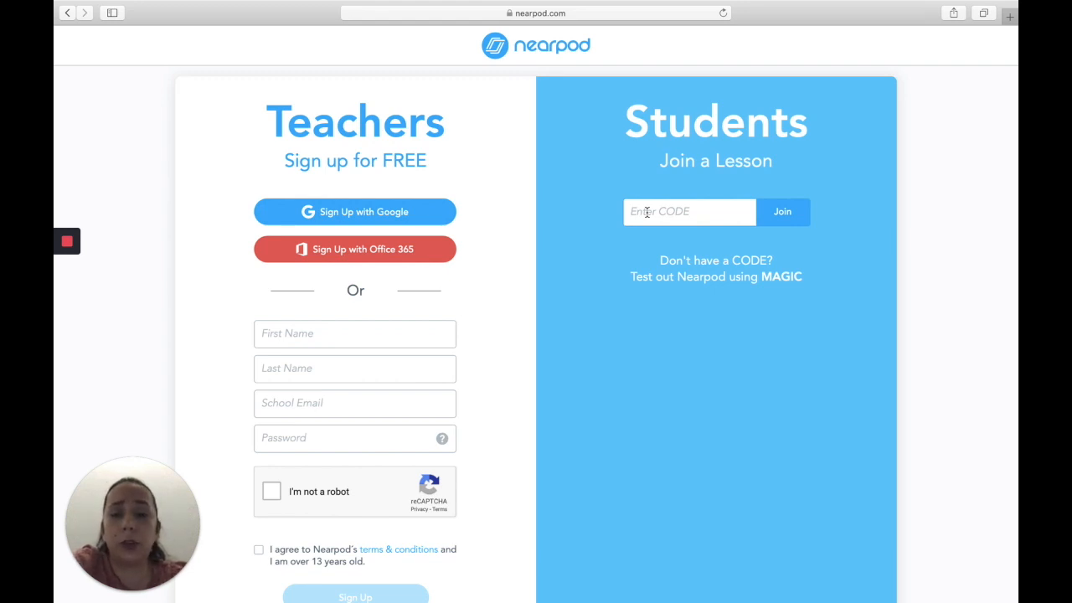
scroll(475, 227, left, 10)
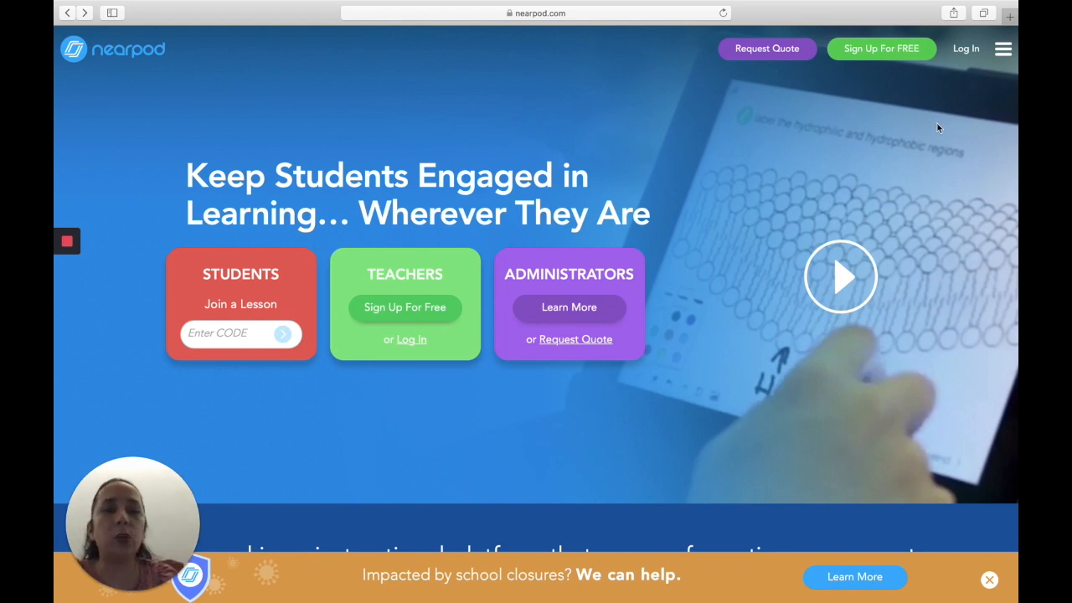
Step: Log in as a teacher by filling in the account e-mail and password
click(963, 48)
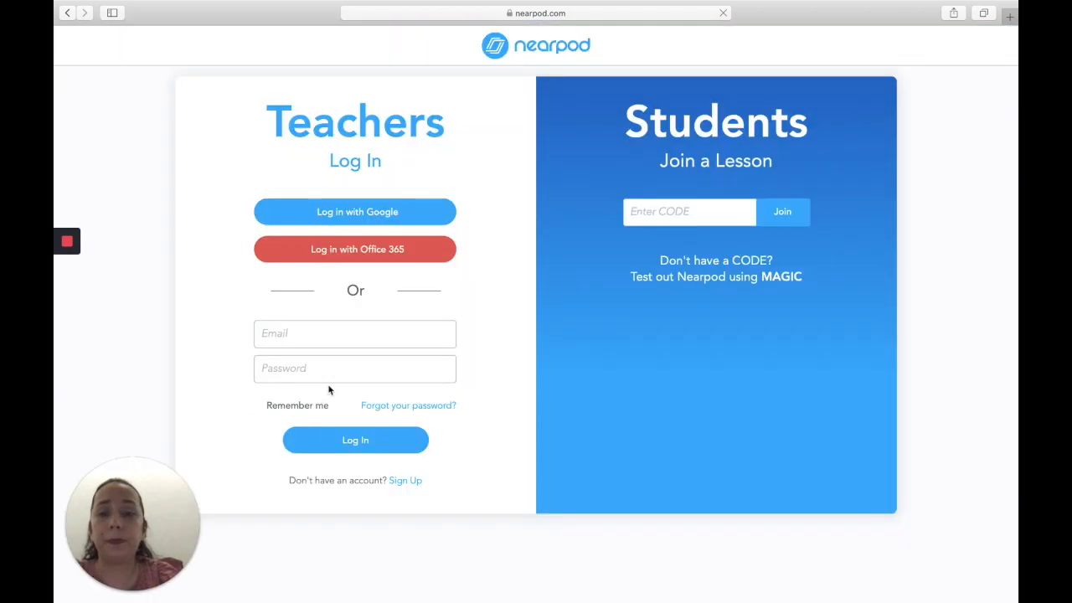
click(344, 445)
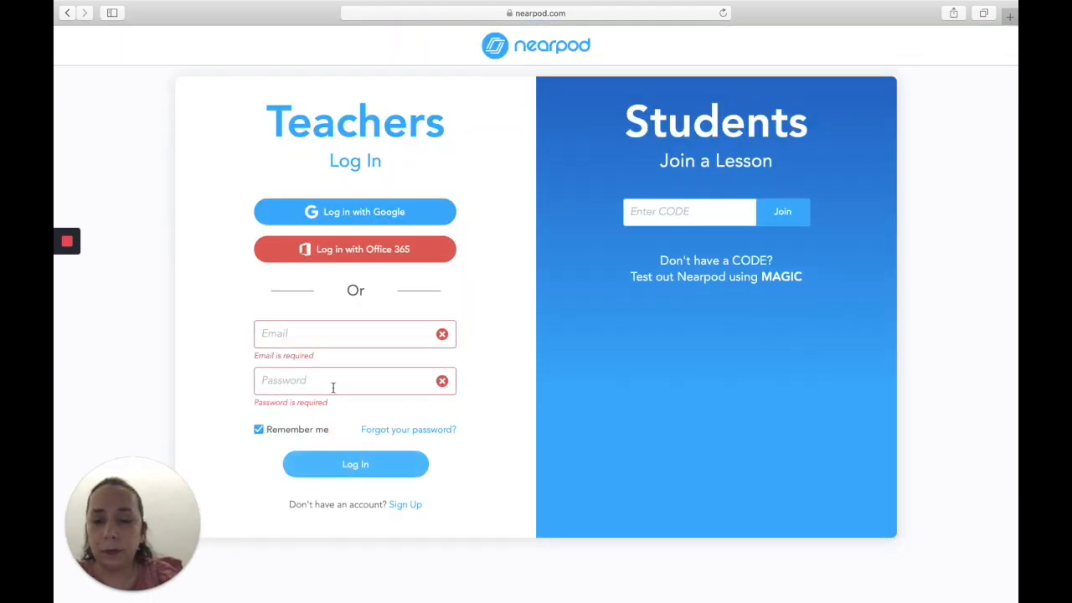
click(338, 331)
click(321, 373)
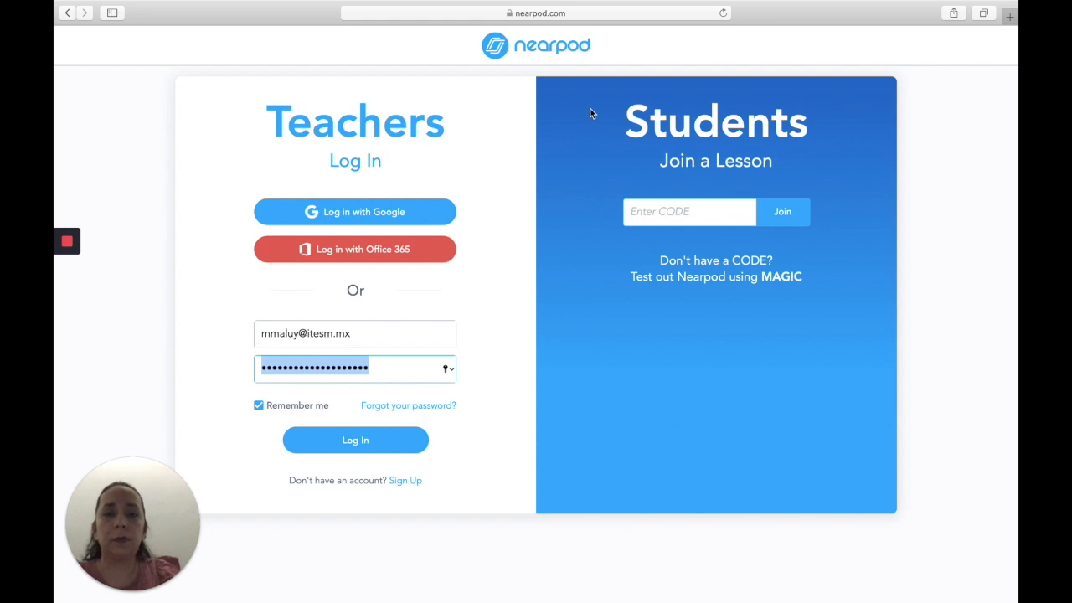
click(365, 451)
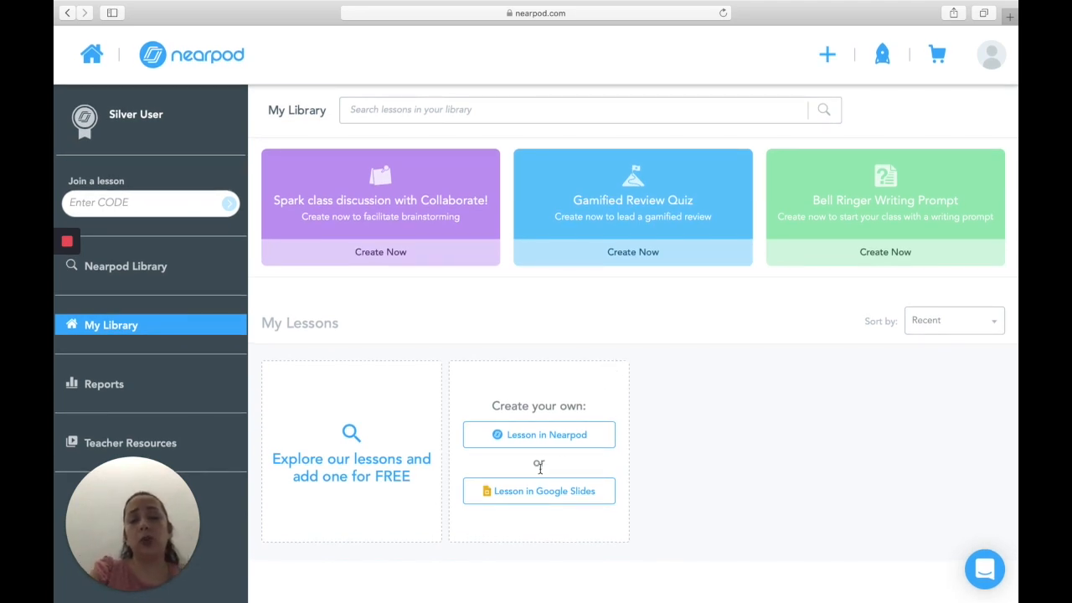
Step: Create a new lesson in Nearpod and upload the History .pptx presentation from the computer's Nearpod folder
click(541, 434)
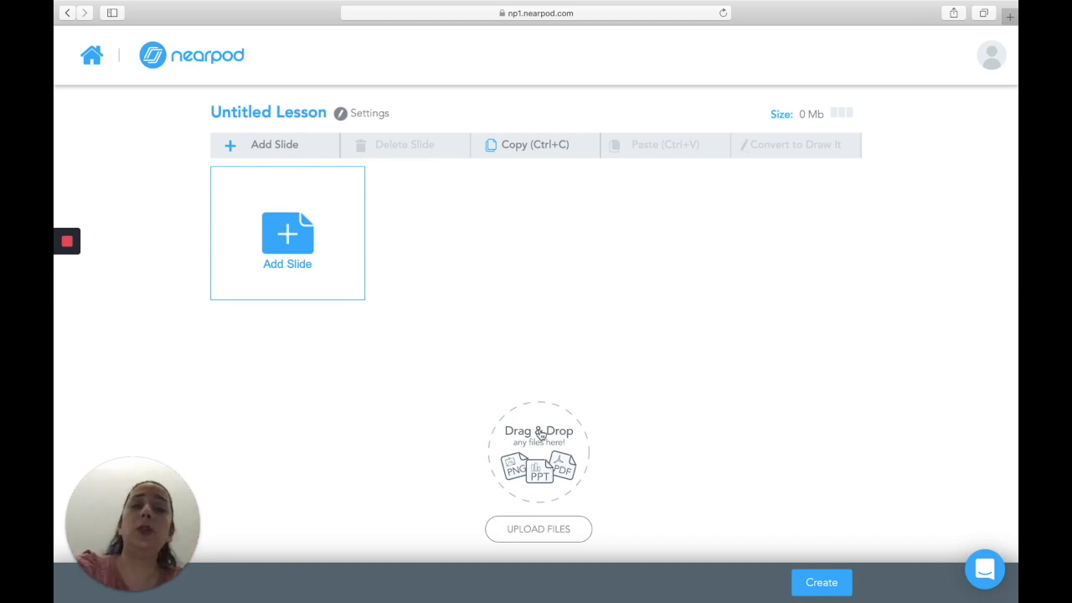
click(563, 532)
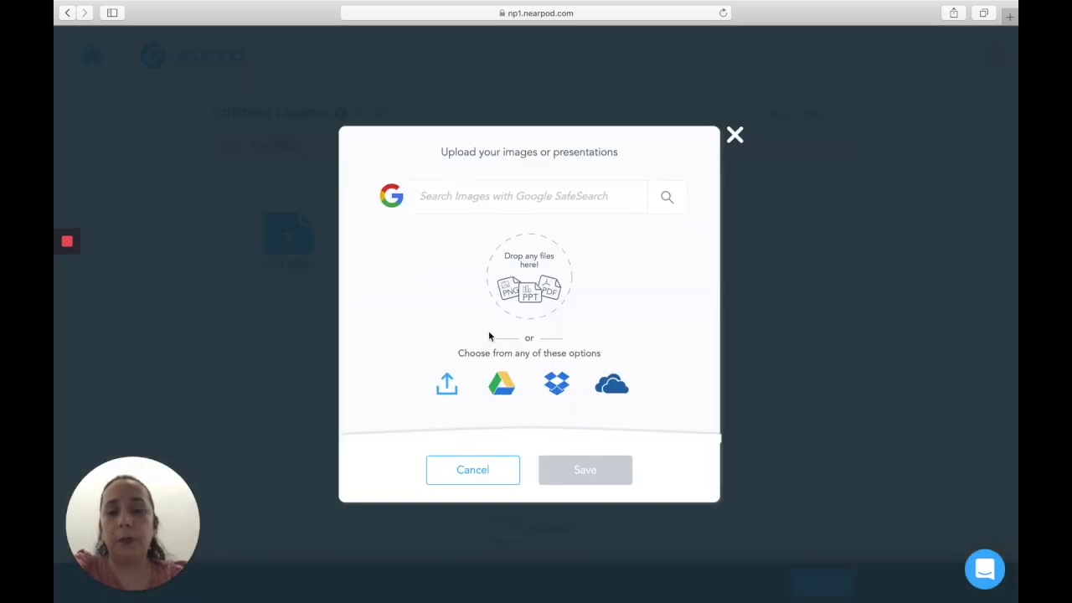
click(443, 387)
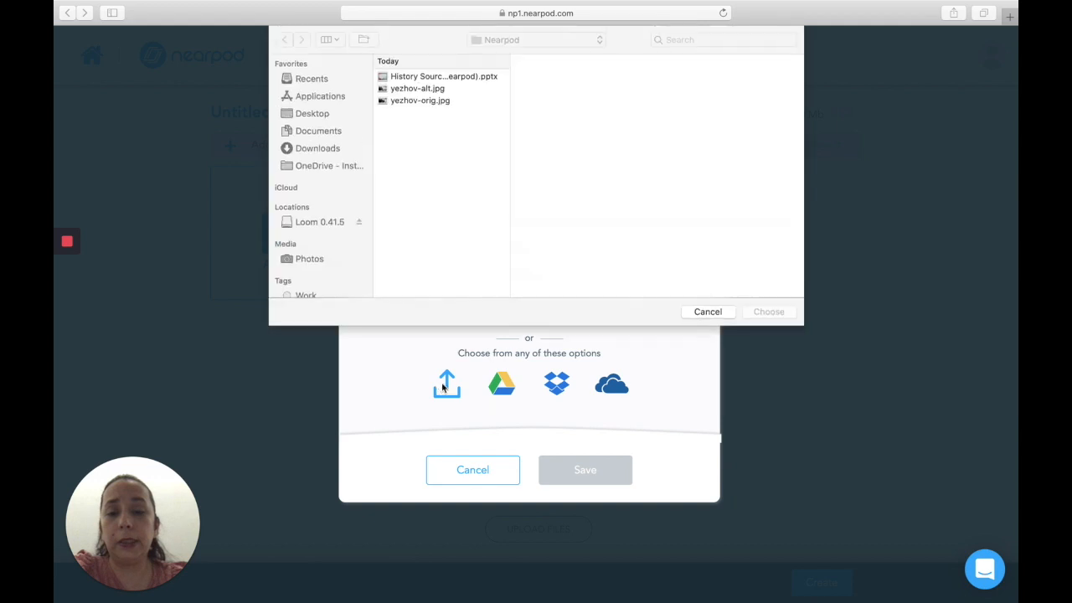
click(408, 77)
click(793, 313)
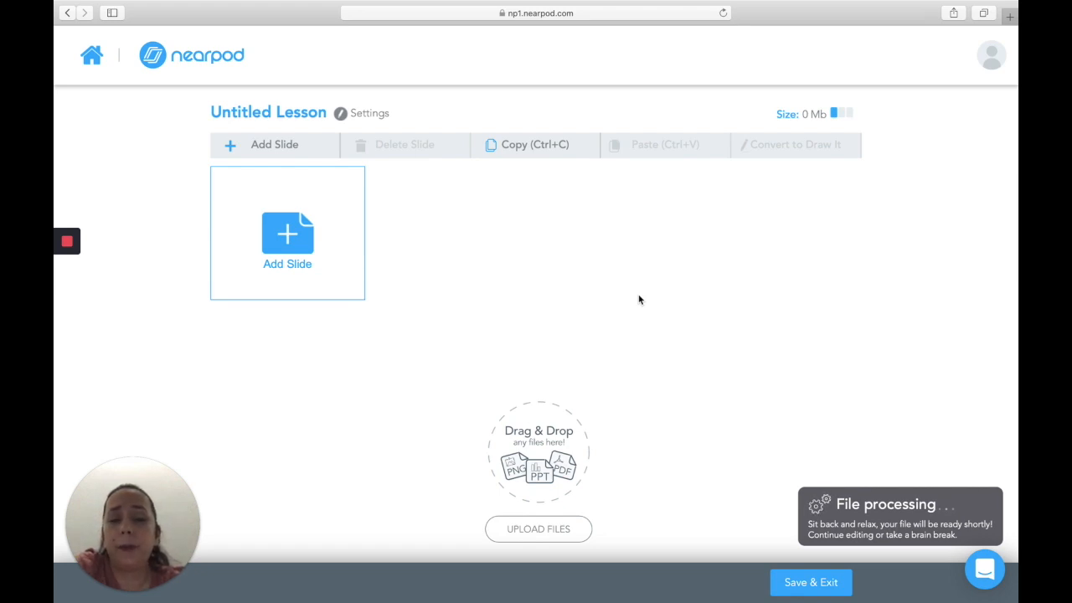
click(237, 110)
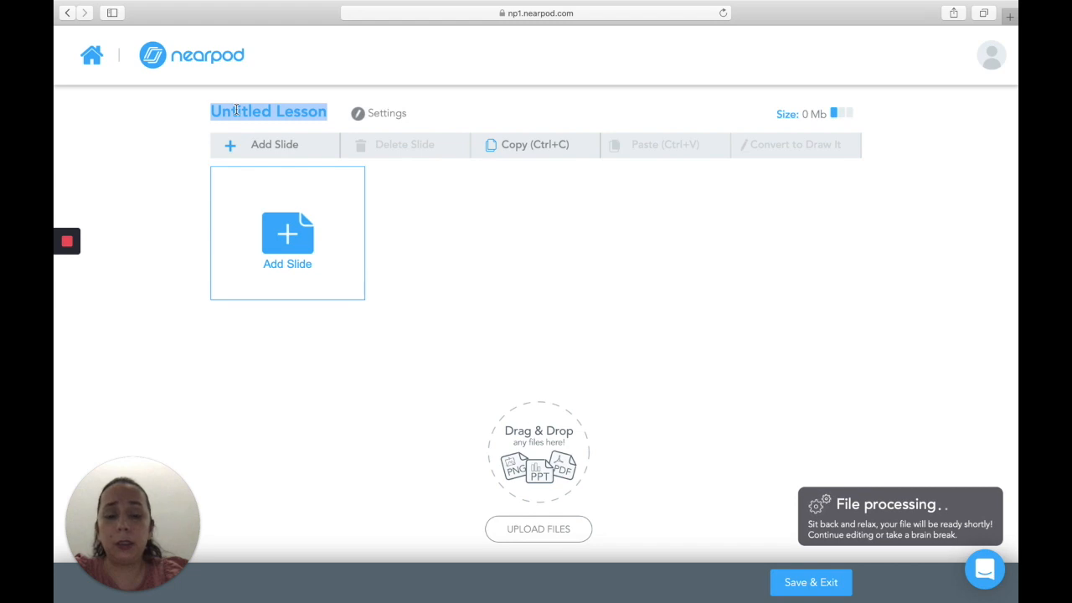
text(N)
key(BackSpace)
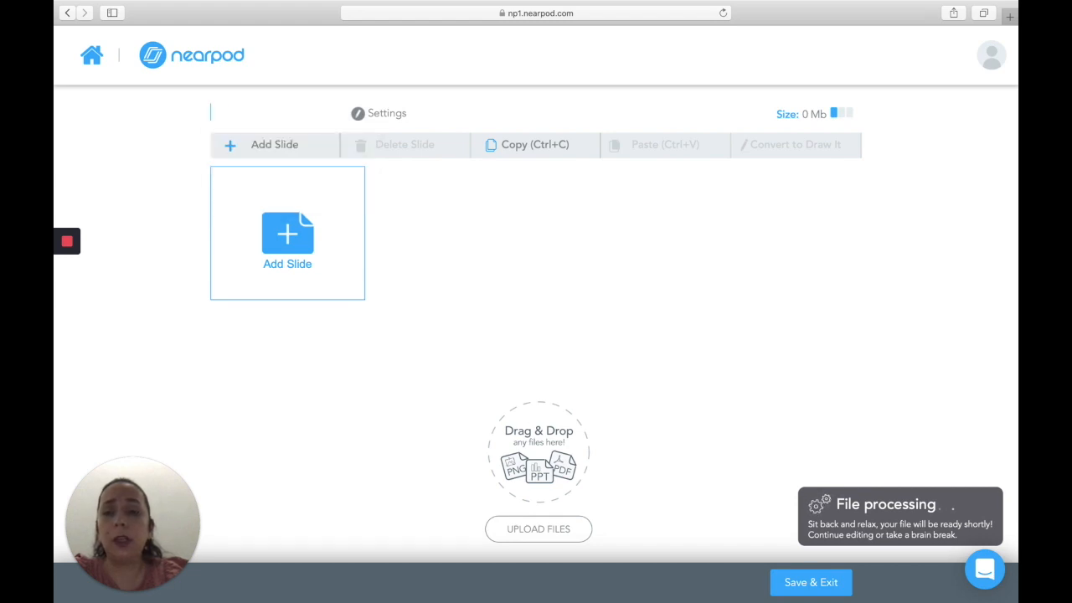
click(391, 216)
Step: Replace the untitled lesson's title with "Nearpod Practice"
click(270, 107)
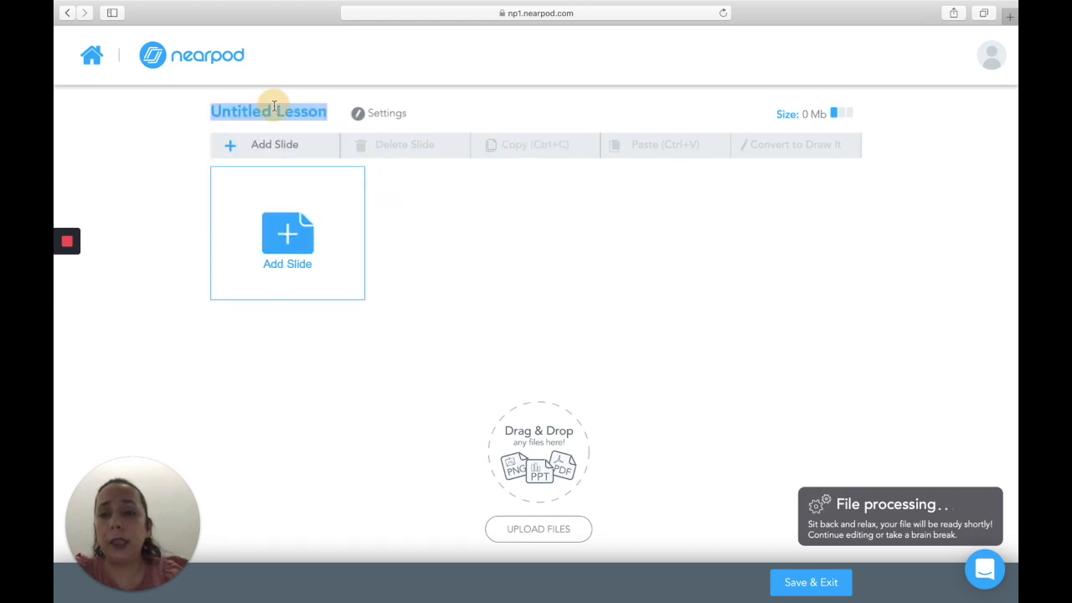
click(249, 113)
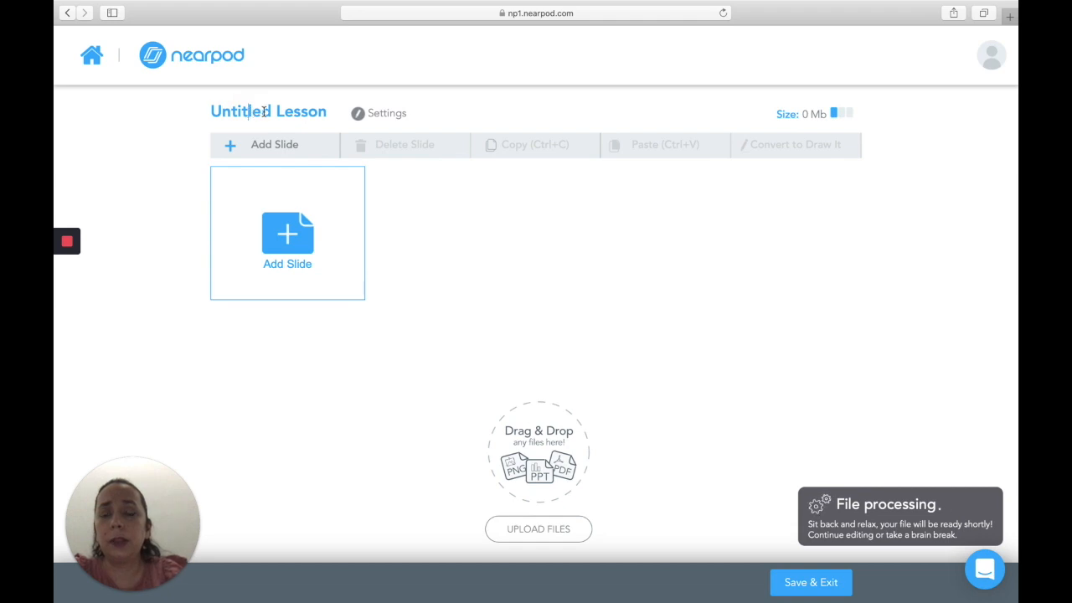
double_click(265, 112)
click(324, 111)
key(BackSpace)
key(BackSpace)
key(BackSpace)
key(BackSpace)
key(BackSpace)
key(BackSpace)
key(BackSpace)
key(BackSpace)
key(BackSpace)
key(BackSpace)
key(BackSpace)
key(BackSpace)
key(BackSpace)
key(BackSpace)
key(BackSpace)
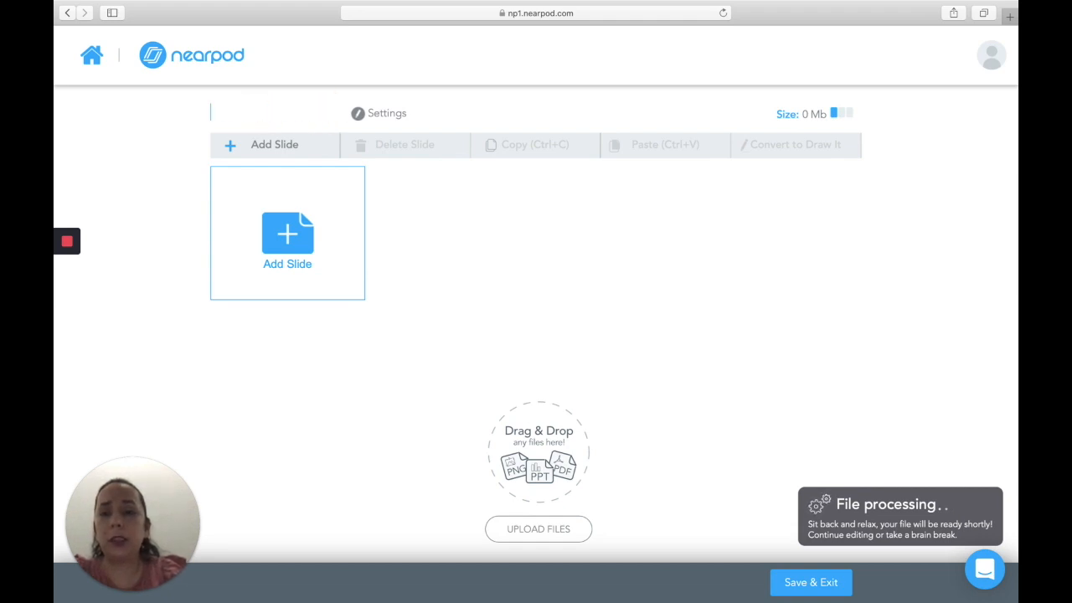
text(Nea)
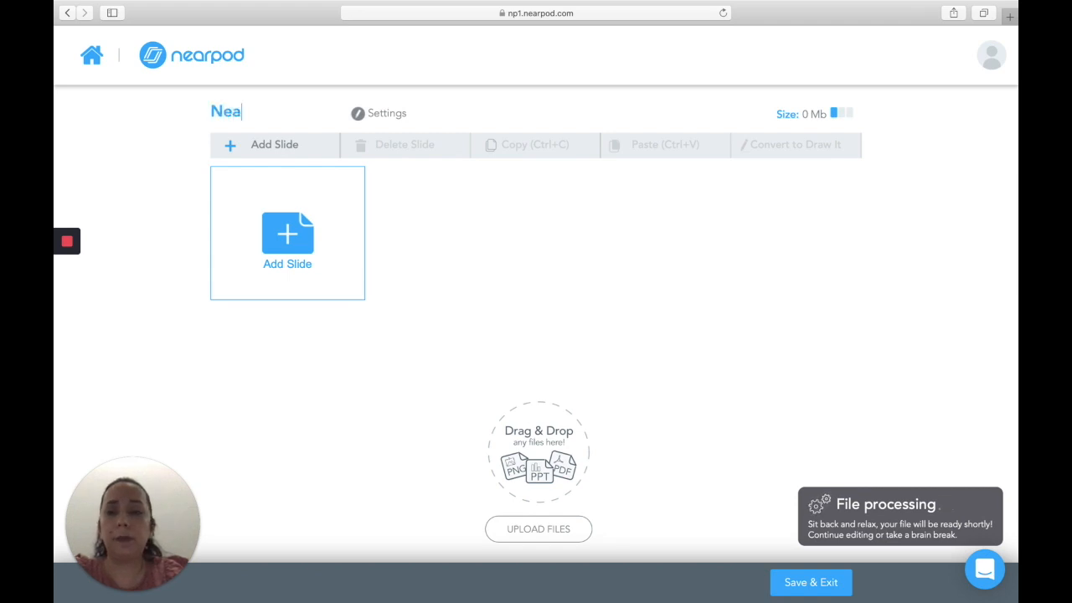
text(rpod)
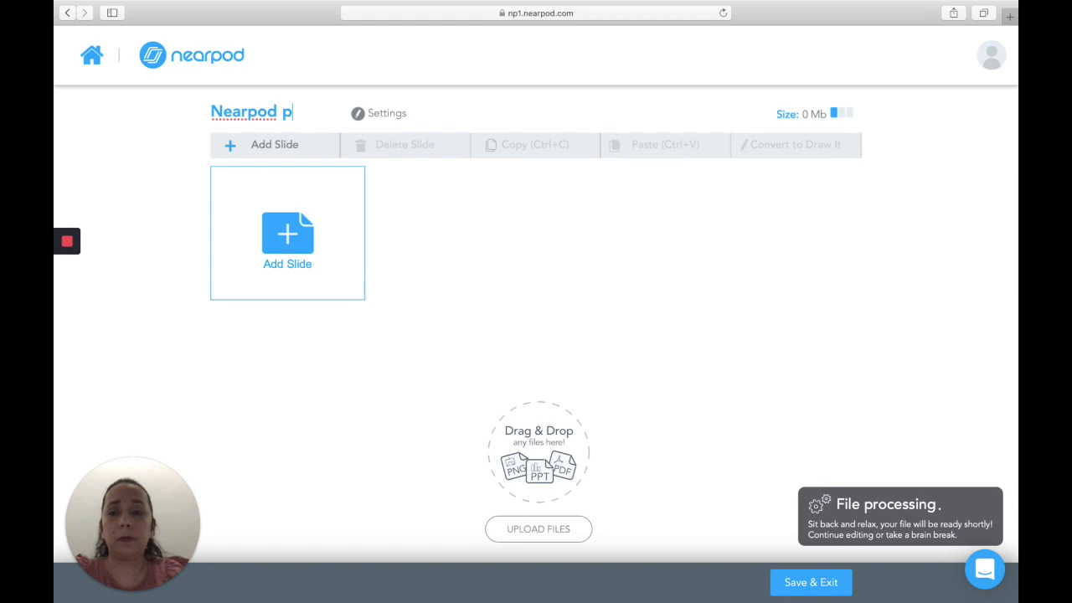
text( Practice)
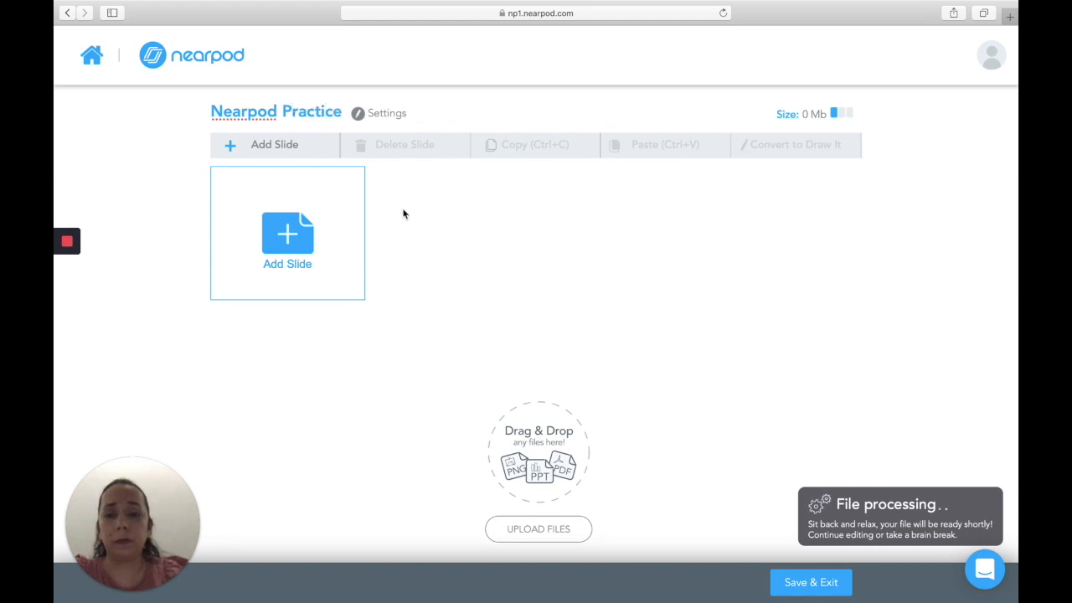
click(468, 263)
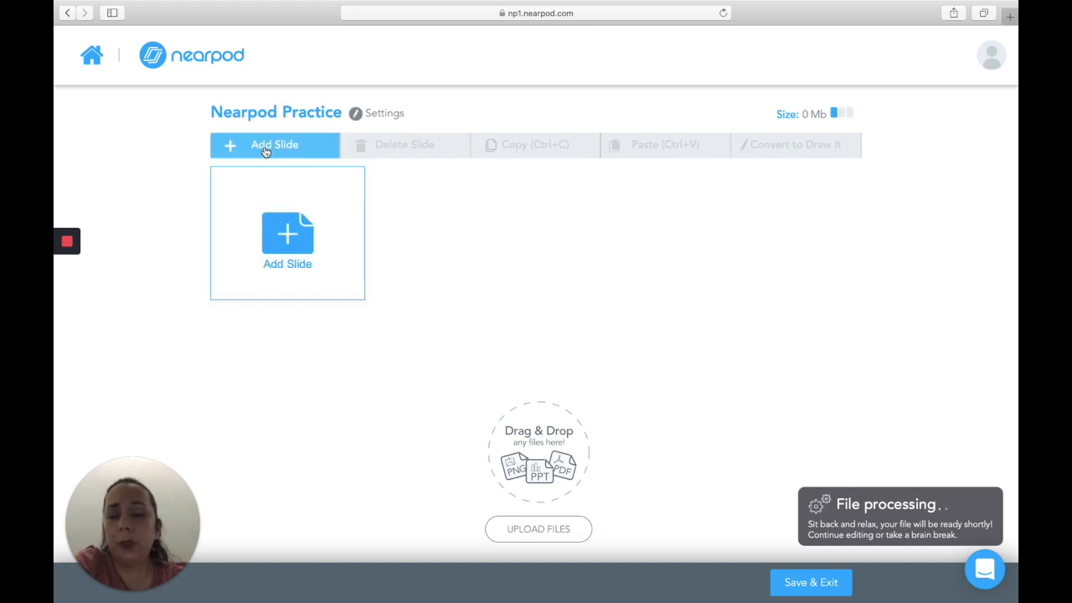
Step: Look over the available slide content types and start a new Web Content slide in the Nearpod Practice lesson
click(269, 219)
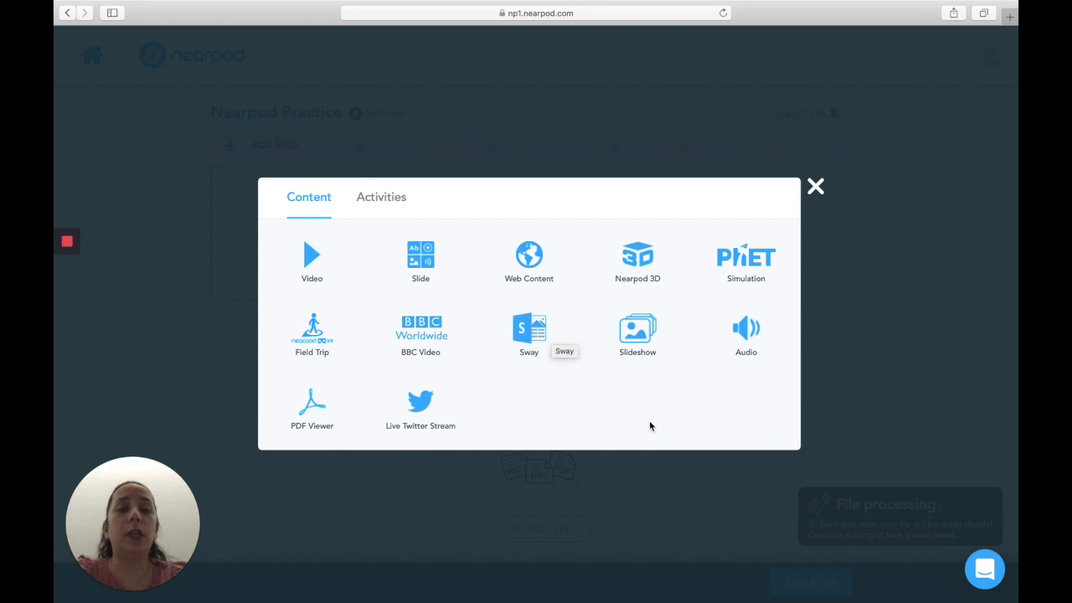
click(815, 192)
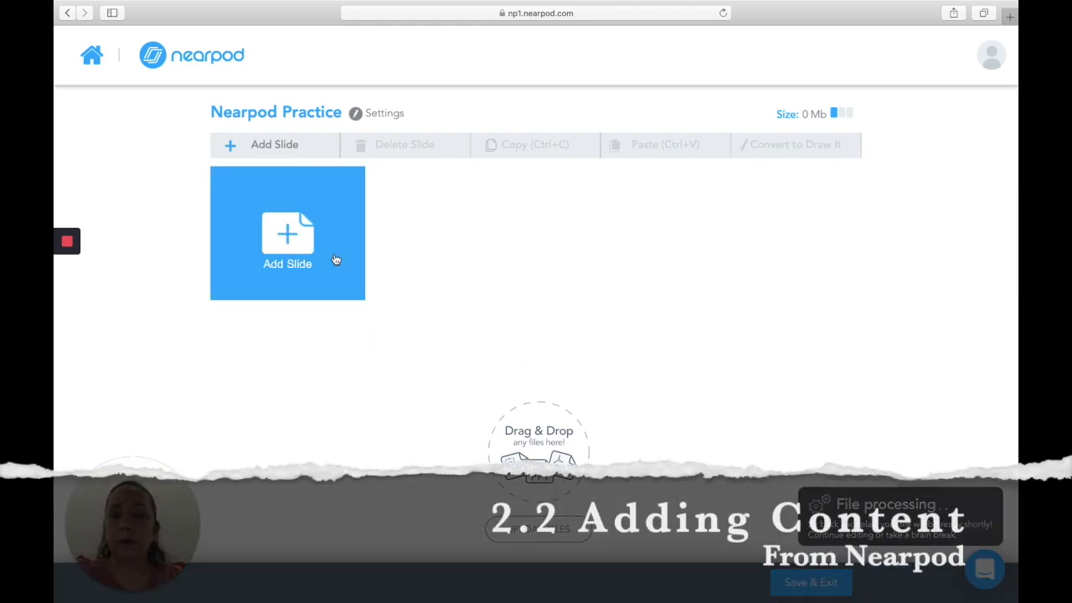
click(287, 259)
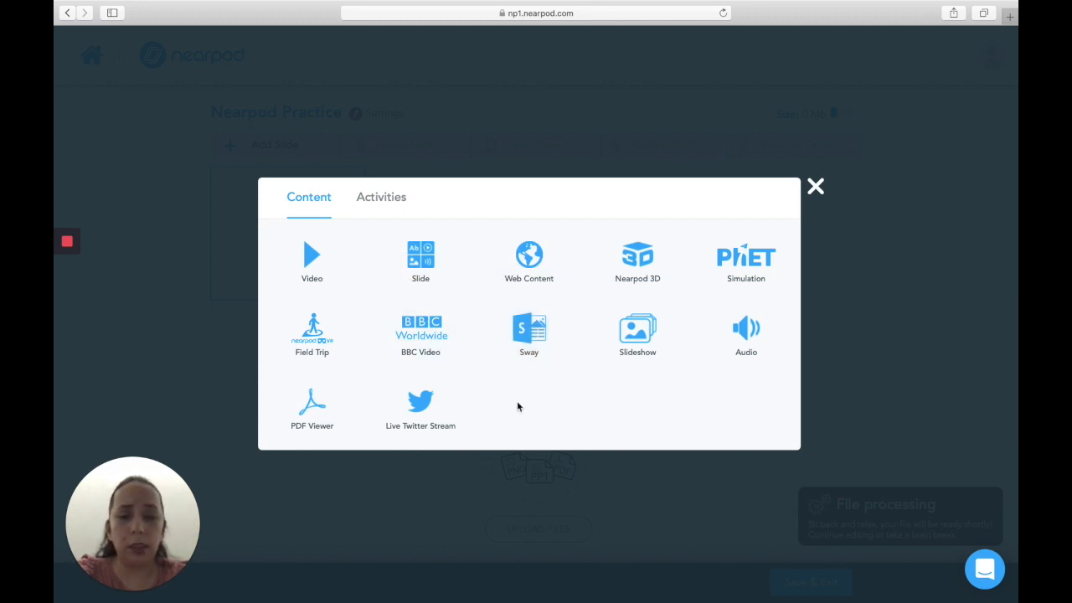
click(539, 260)
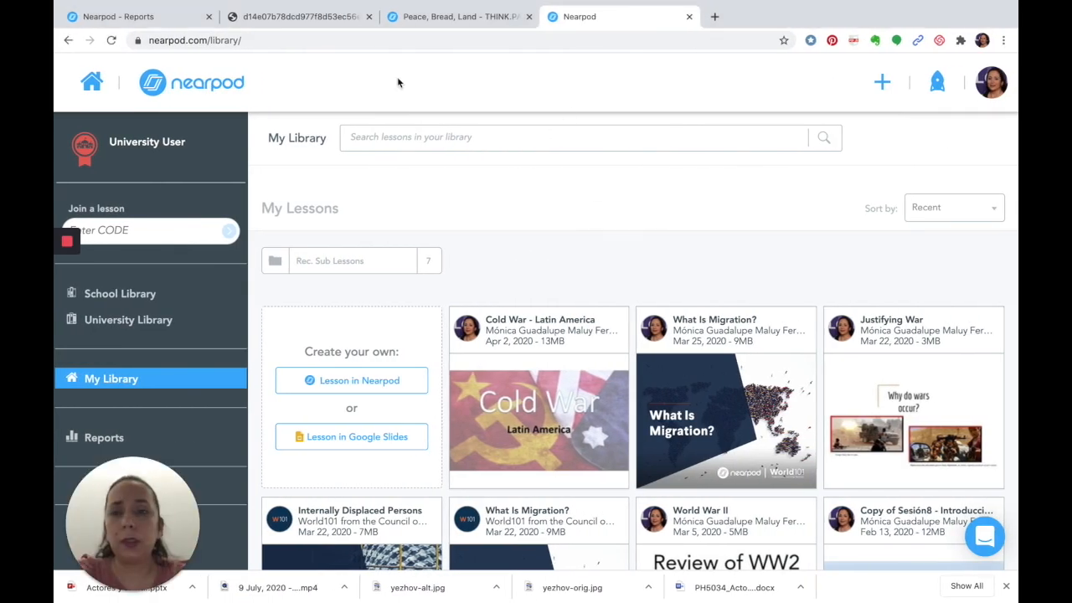
Step: Switch to Chrome, find the window with the "What is History?" page and copy its web address
click(313, 25)
click(603, 17)
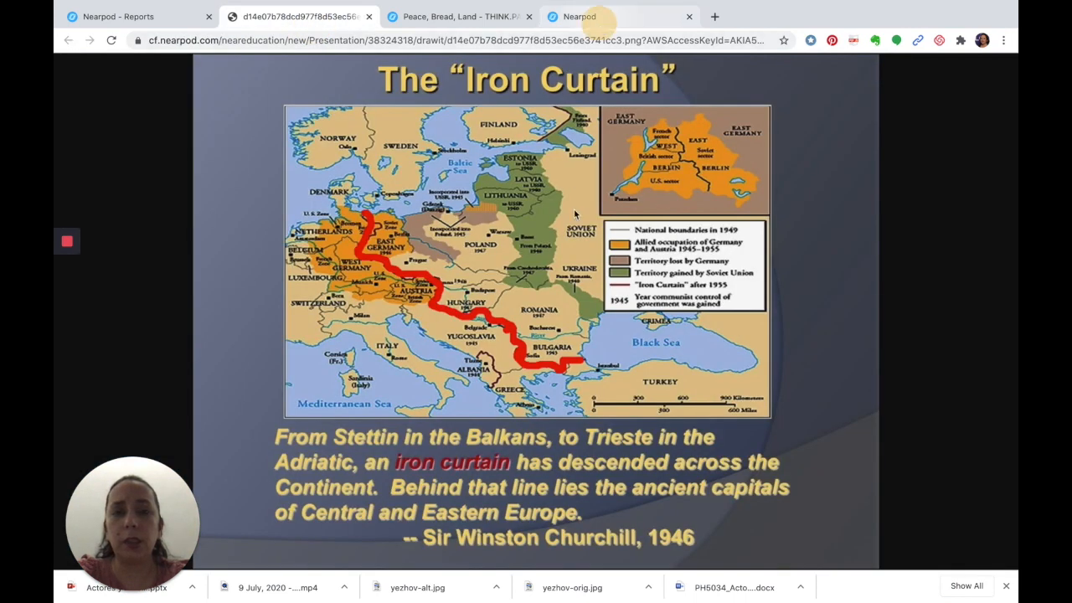
key(ctrl+Up)
click(710, 67)
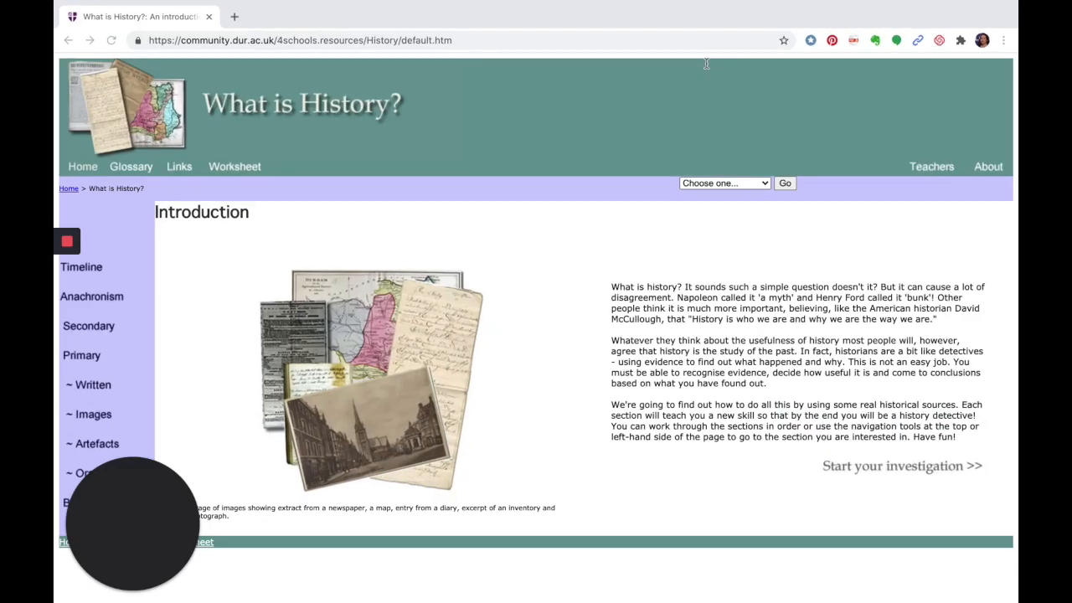
click(473, 45)
triple_click(473, 45)
key(super+c)
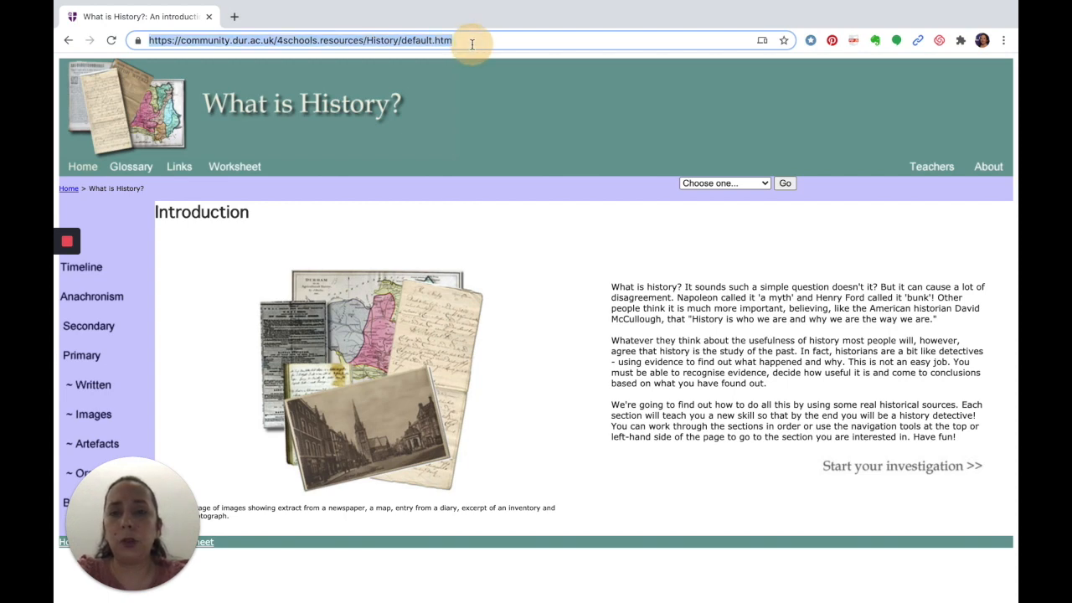
key(ctrl+Up)
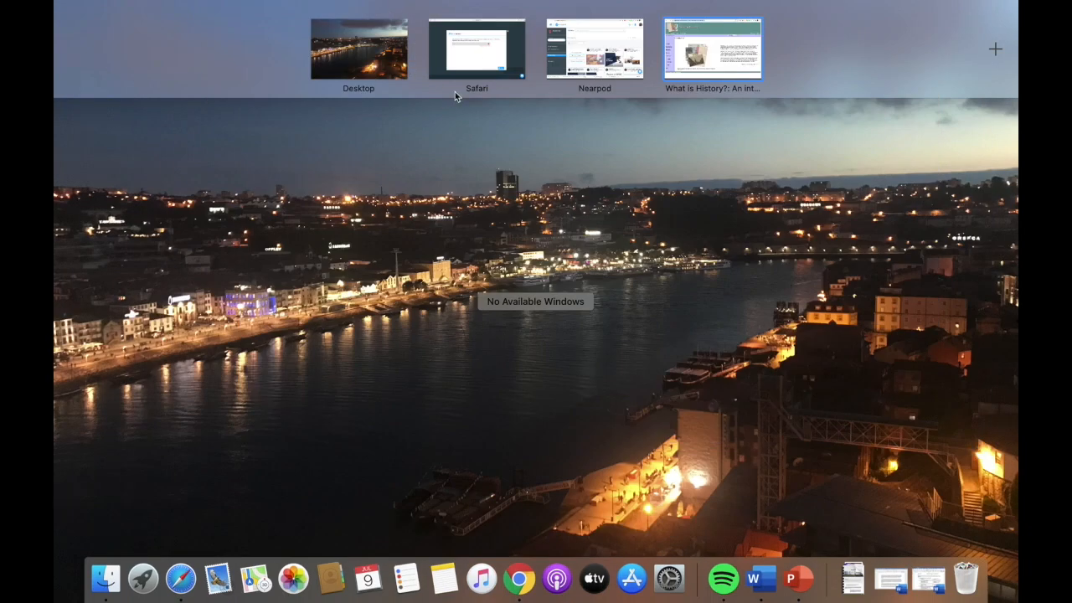
click(485, 51)
click(437, 252)
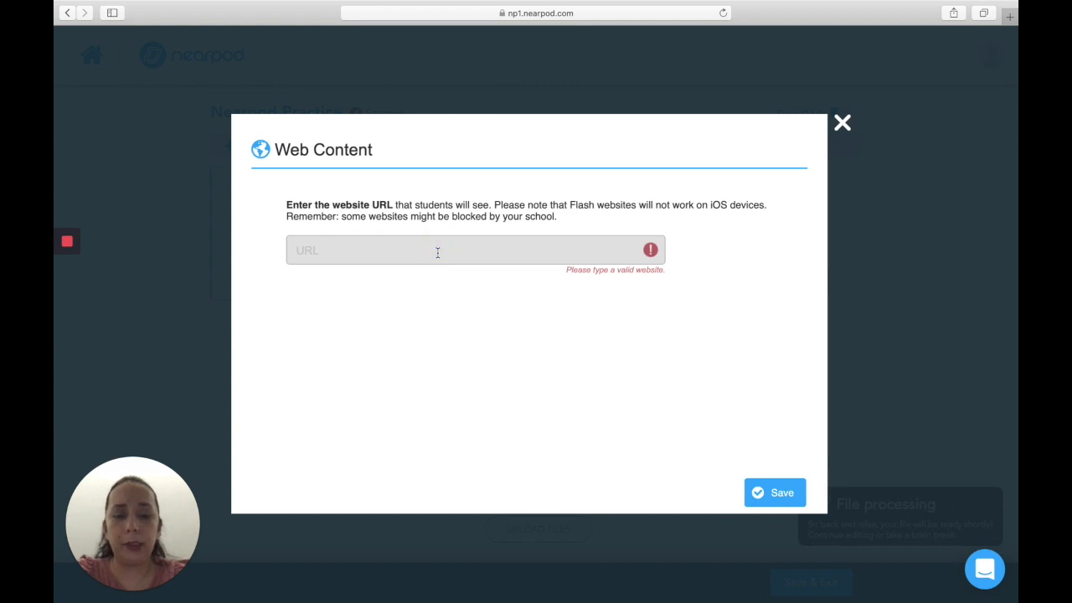
key(super+v)
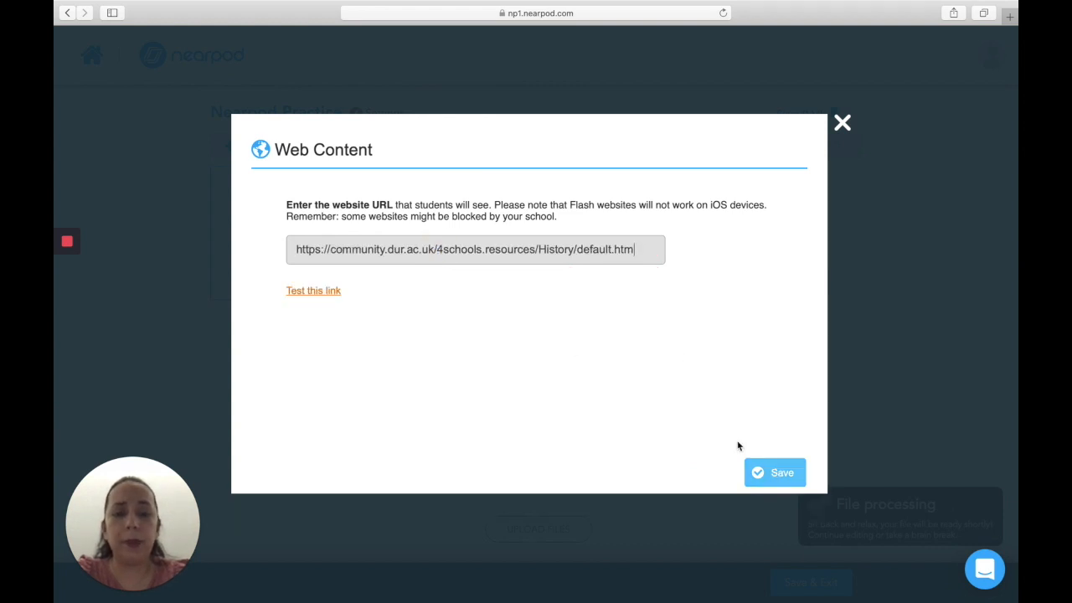
click(325, 290)
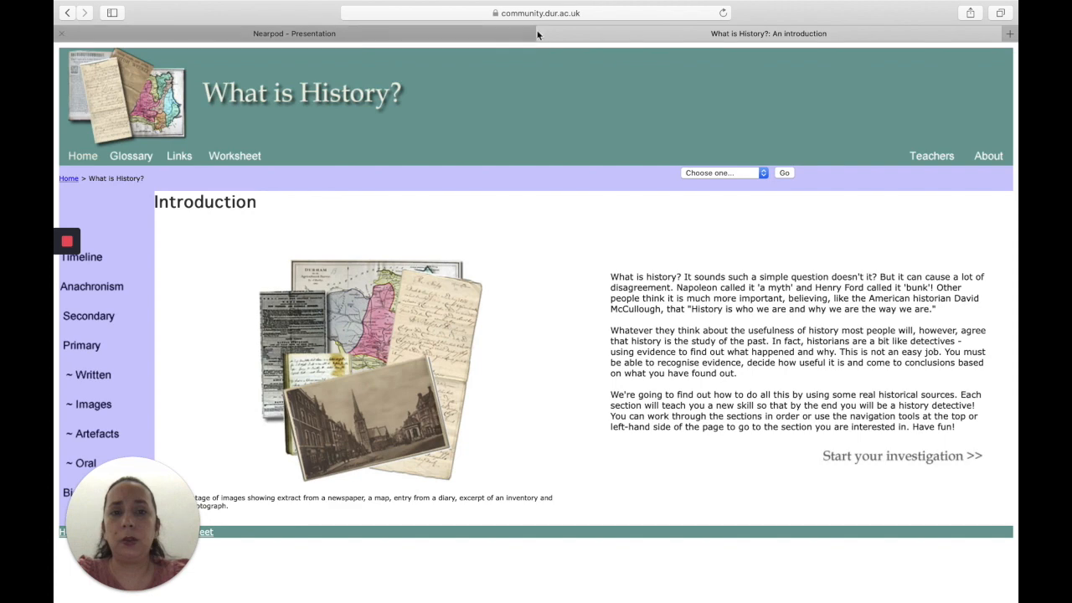
click(544, 33)
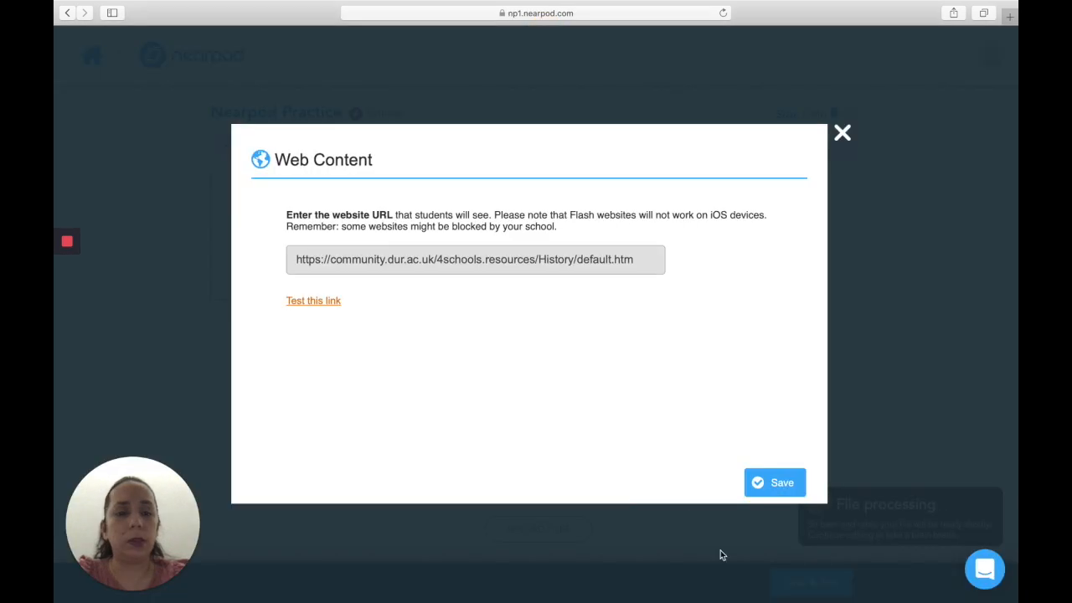
click(771, 486)
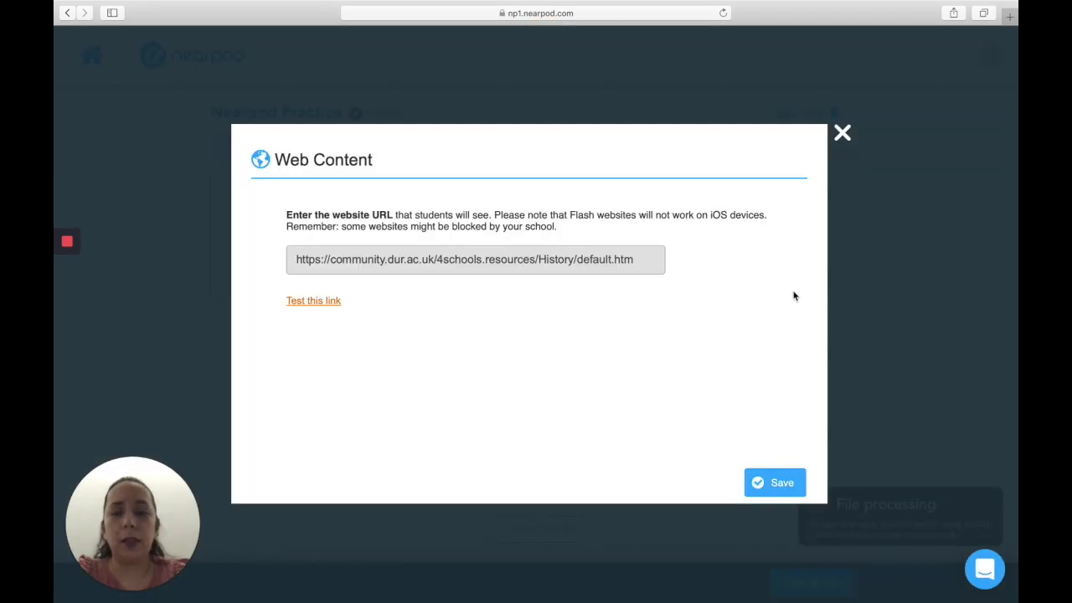
click(762, 484)
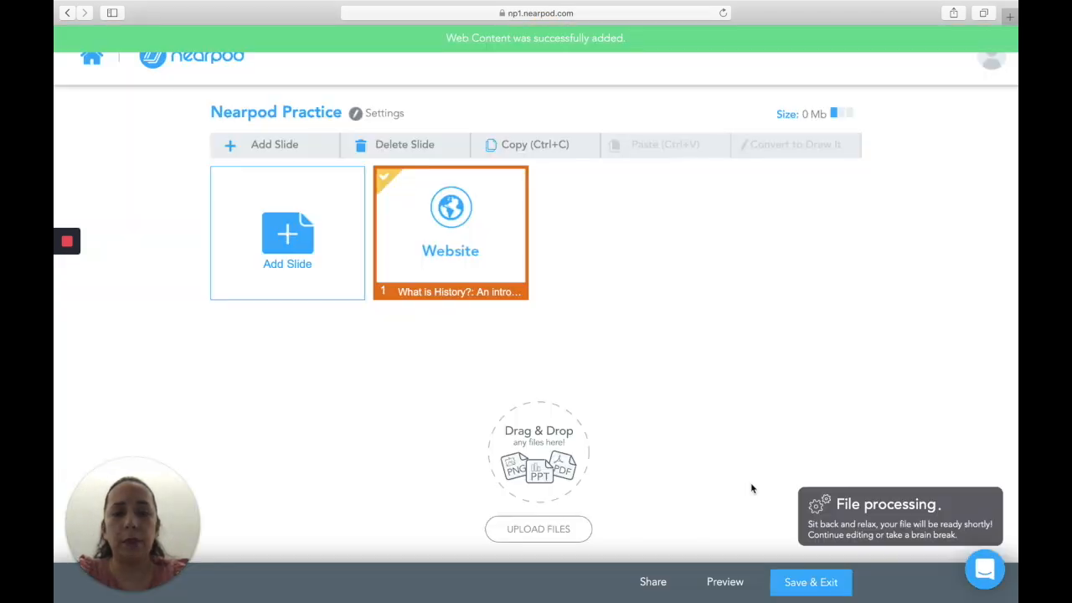
click(743, 377)
Step: Add a Field Trip slide using the "Mars Panorama - Curiosity rover: Martian solar day 613" destination
click(277, 144)
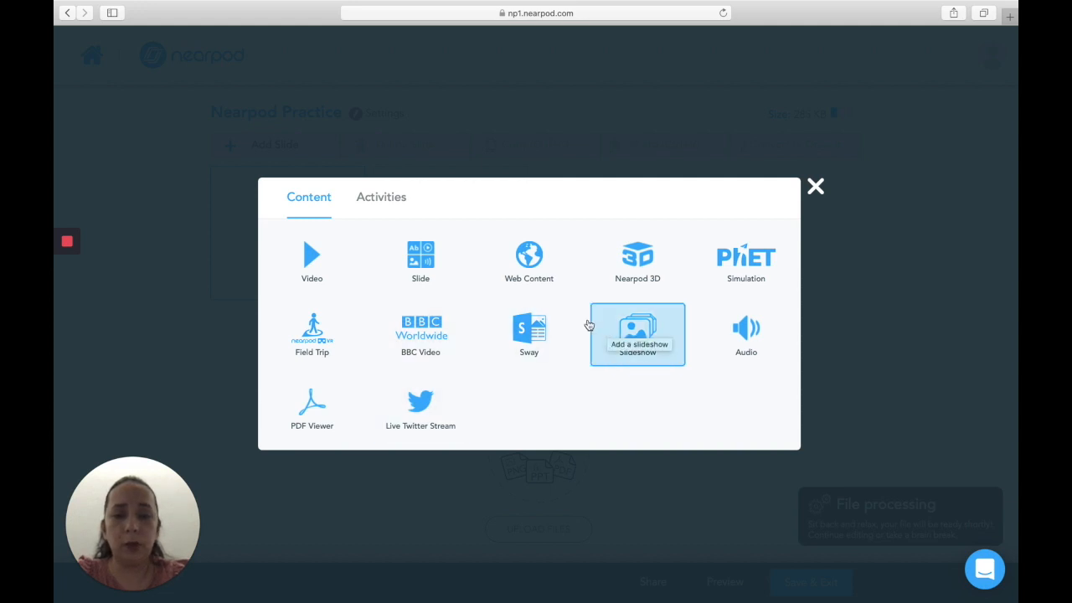
click(319, 326)
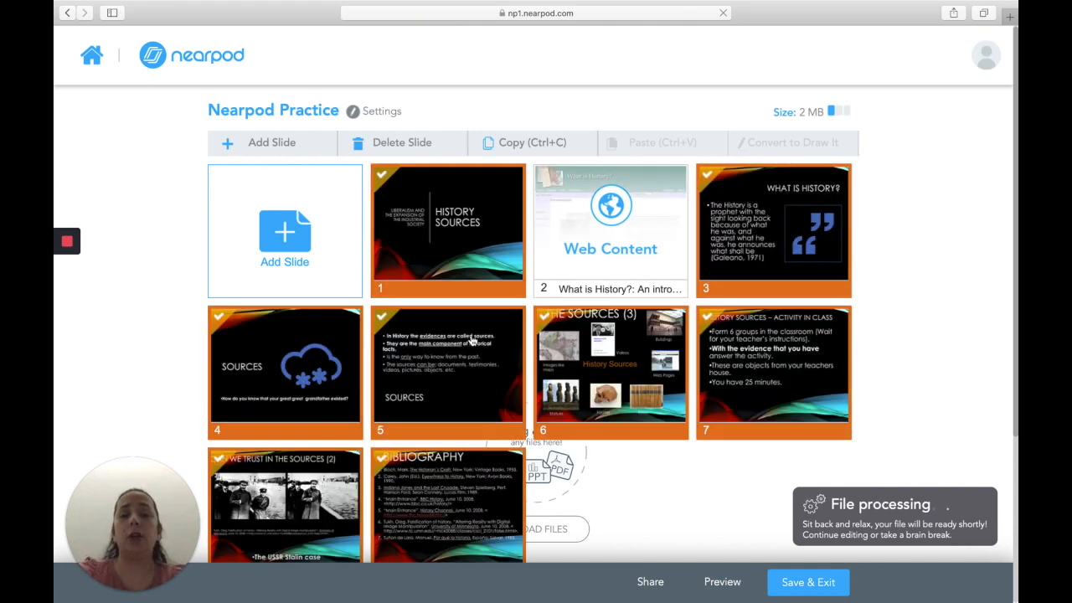
click(284, 149)
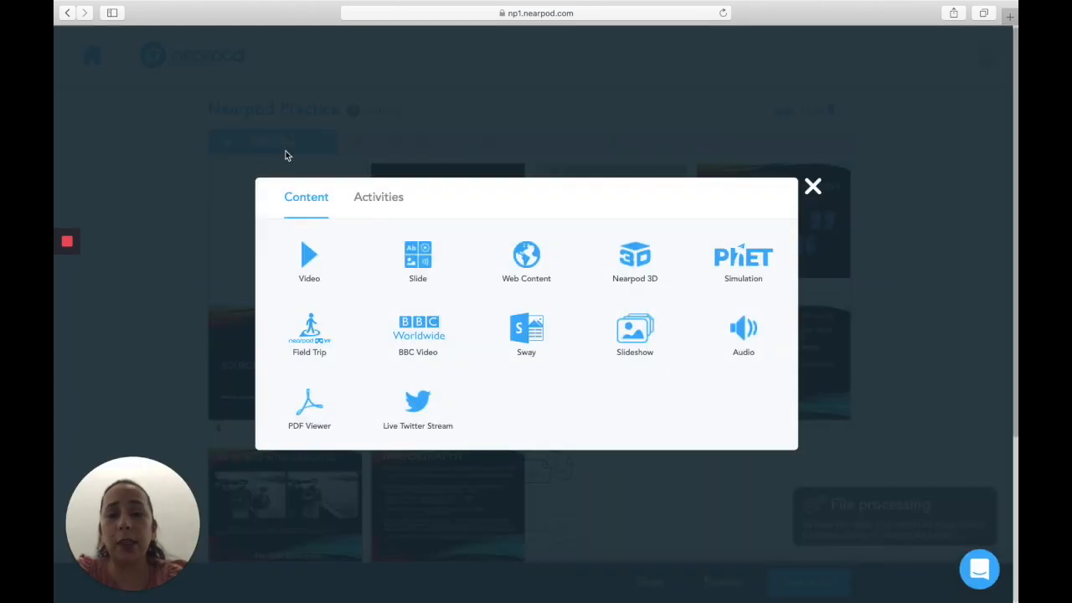
click(309, 335)
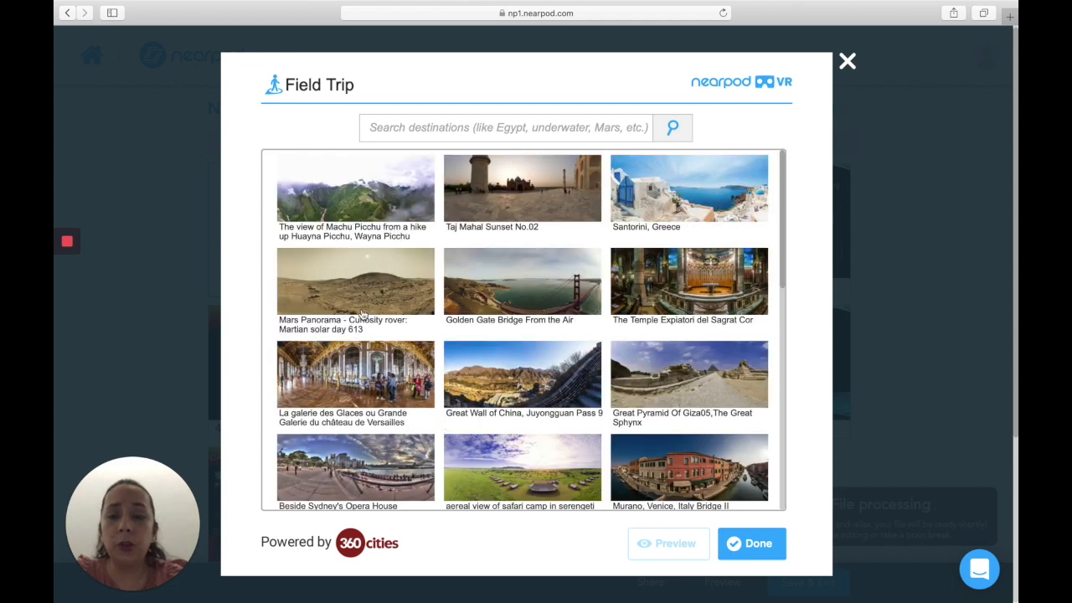
click(362, 288)
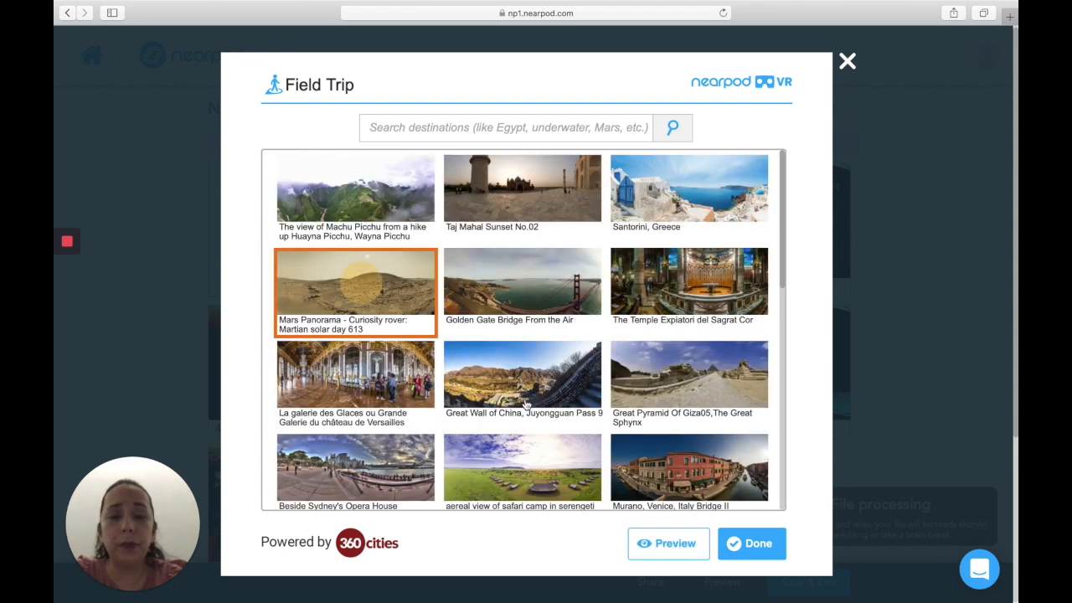
click(749, 544)
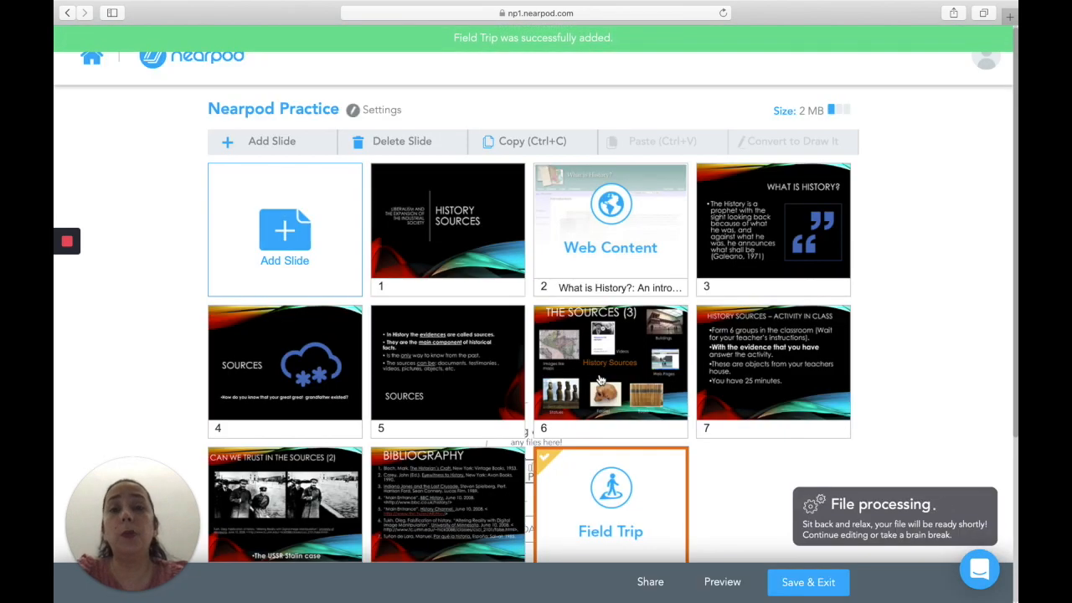
Step: Reorder the lesson so that the Field Trip is slide 2 and the Web Content is slide 5
scroll(496, 376, down, 2)
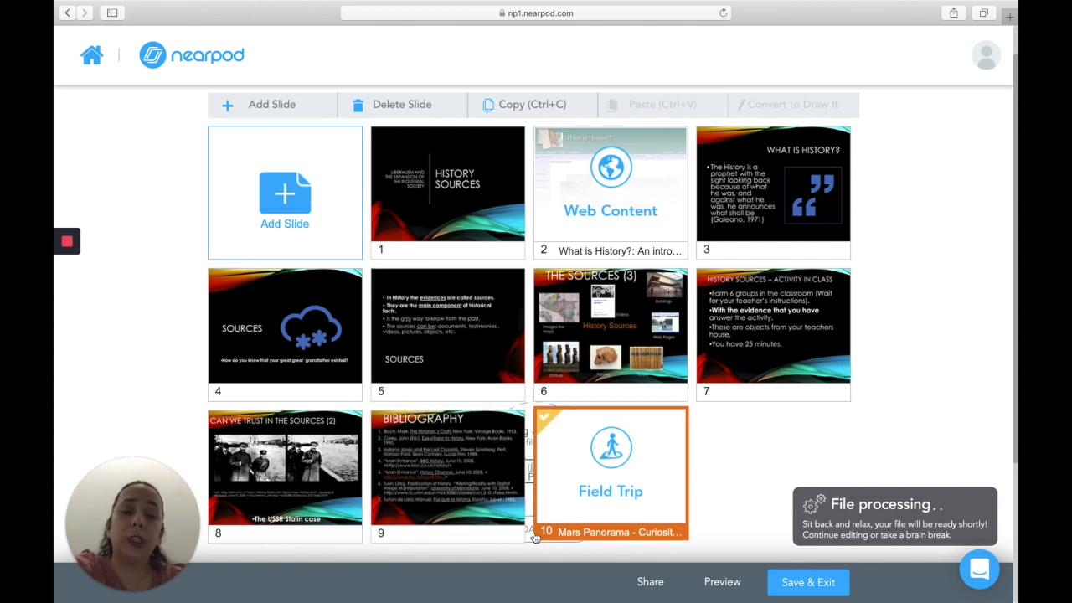
drag(538, 469, 708, 205)
click(672, 214)
drag(555, 251, 457, 323)
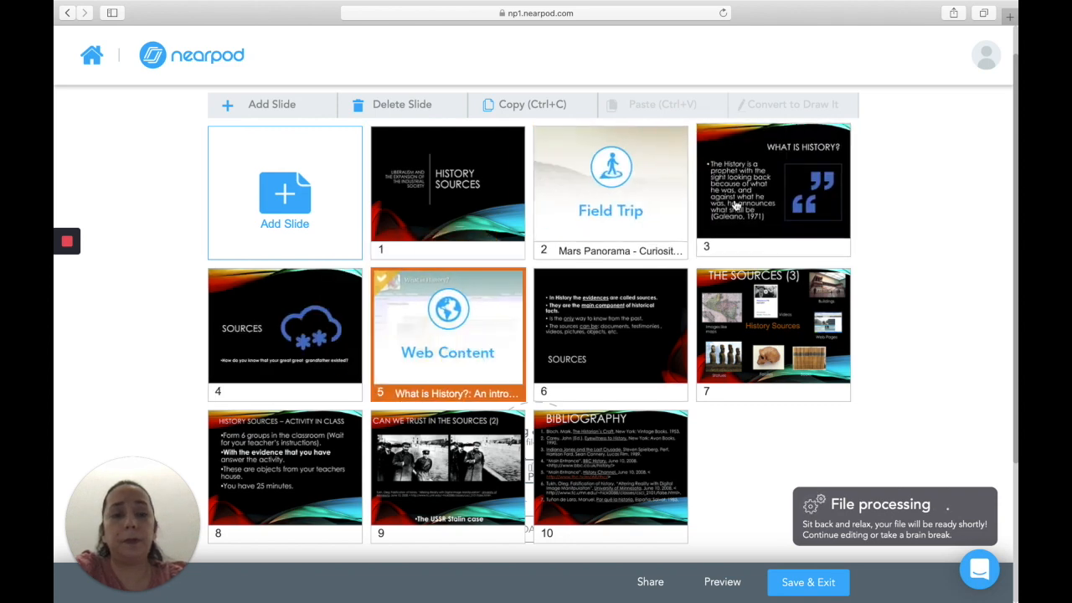
Step: Move the Field Trip slide to position 5, directly after the Web Content slide
scroll(676, 459, down, 2)
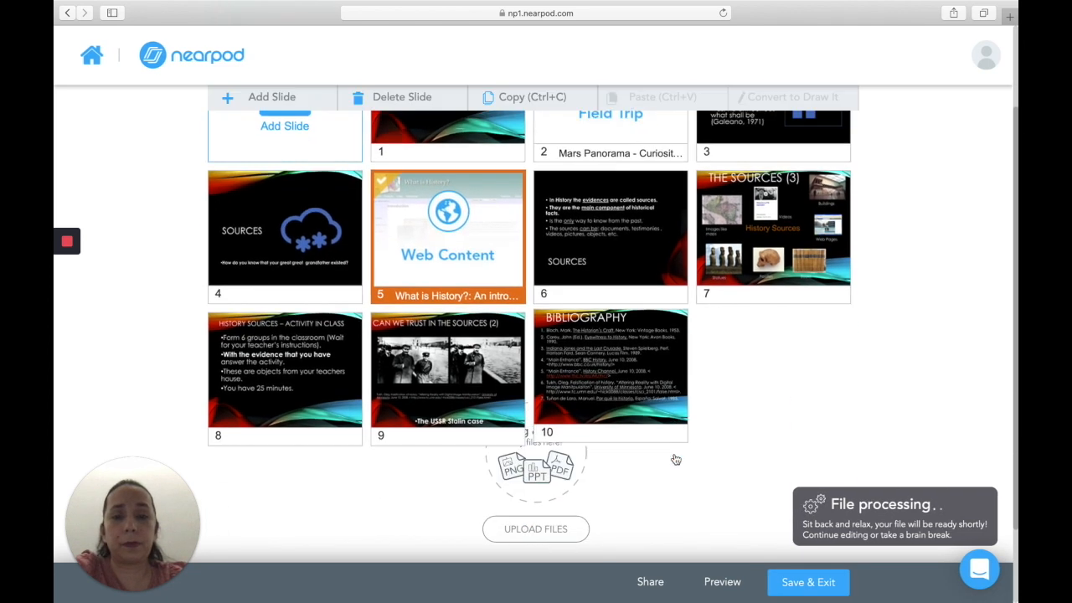
scroll(676, 459, up, 3)
click(587, 248)
drag(586, 247, 442, 385)
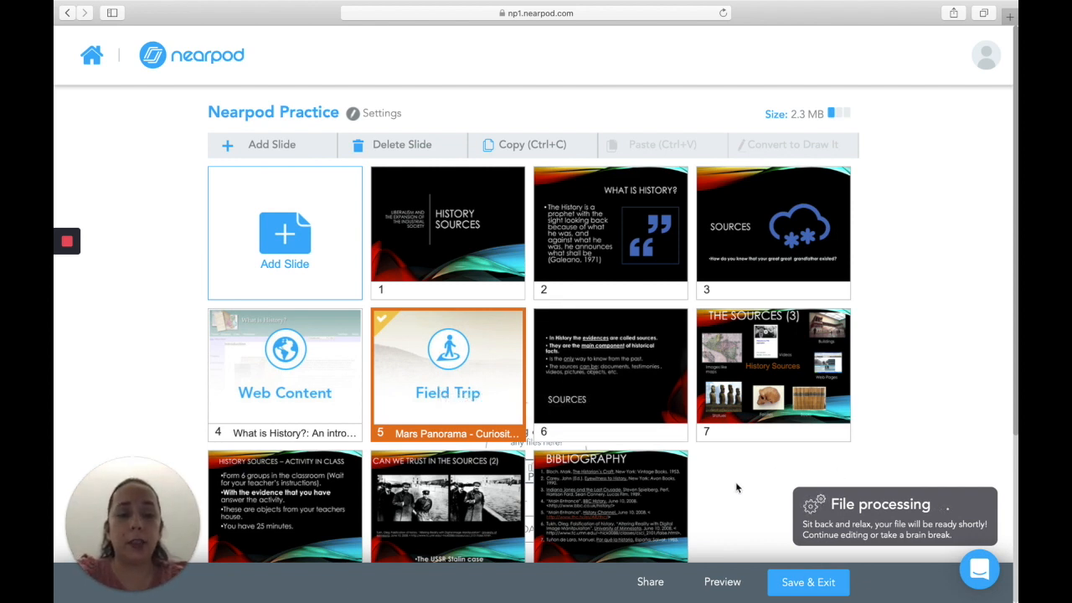
Step: Upload yezhov-alt.jpg and yezhov-orig.jpg from the computer's Nearpod folder as individual slides
scroll(737, 487, down, 2)
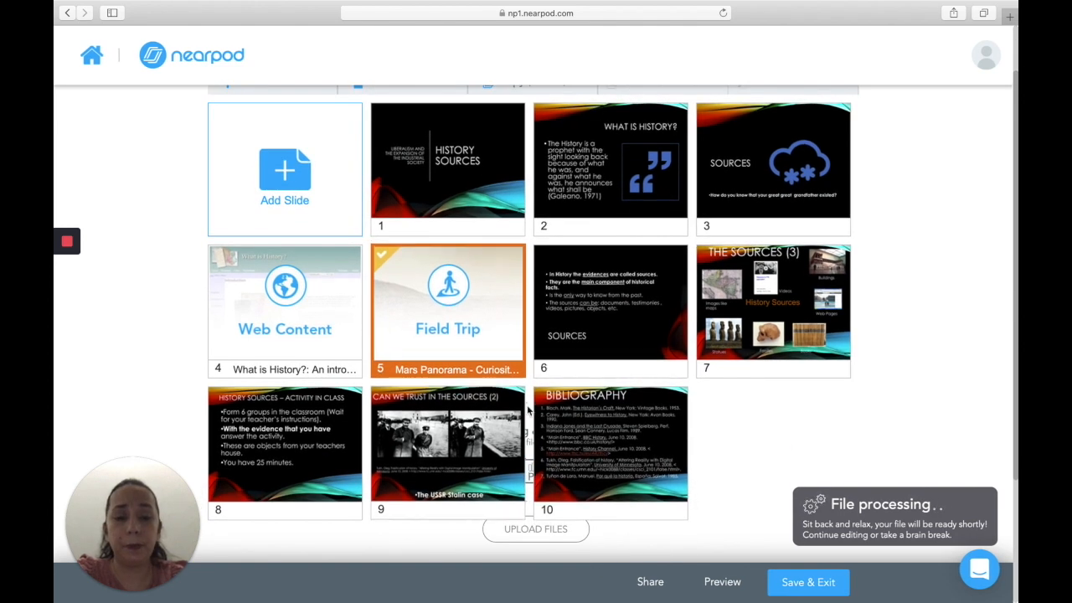
scroll(529, 409, down, 4)
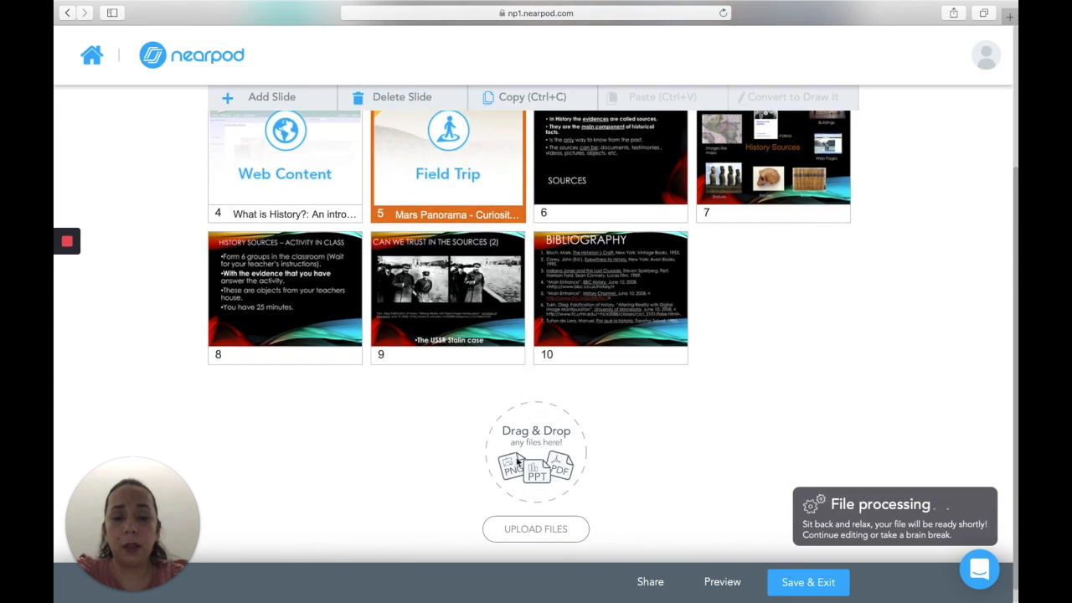
click(528, 529)
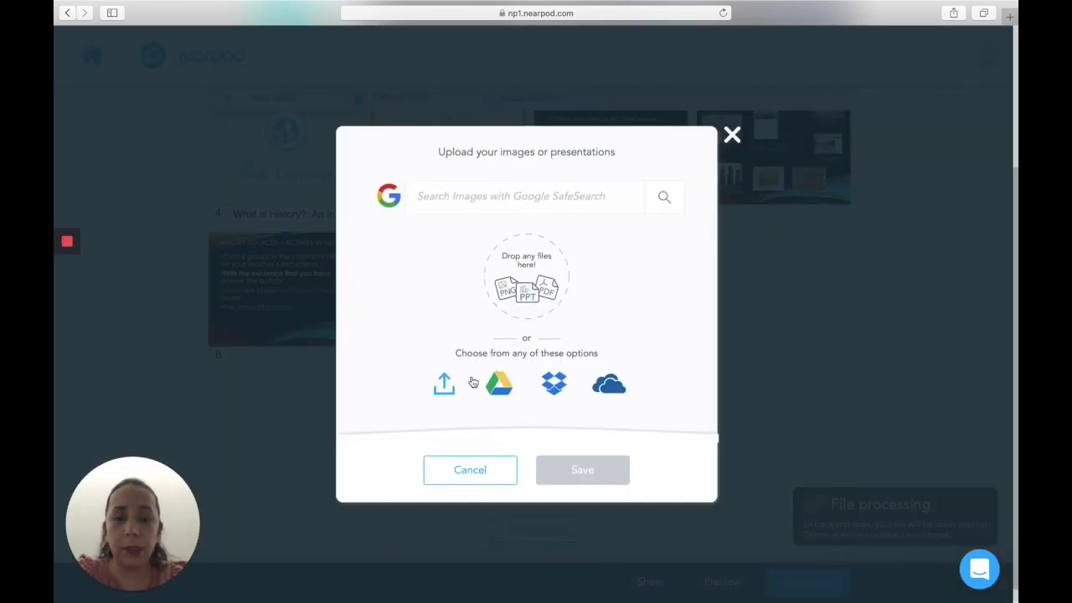
click(443, 385)
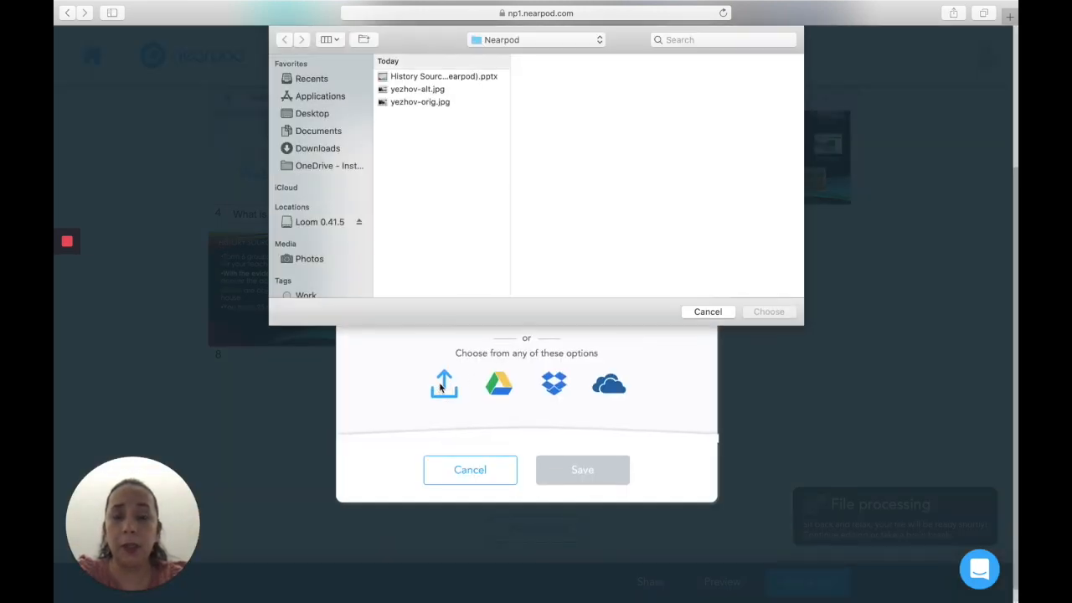
click(418, 89)
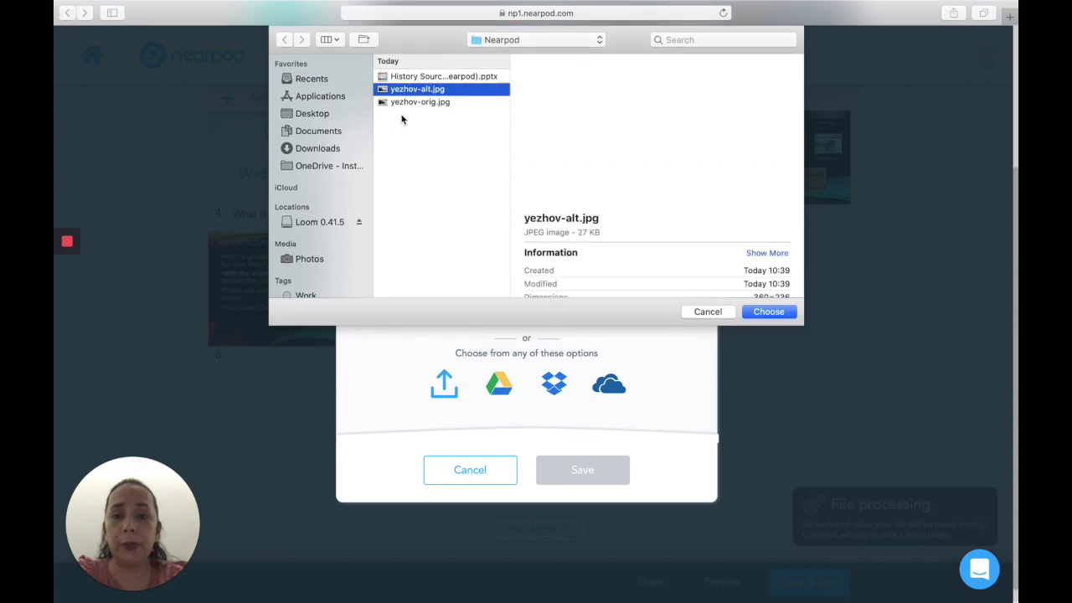
shift+click(406, 101)
click(759, 312)
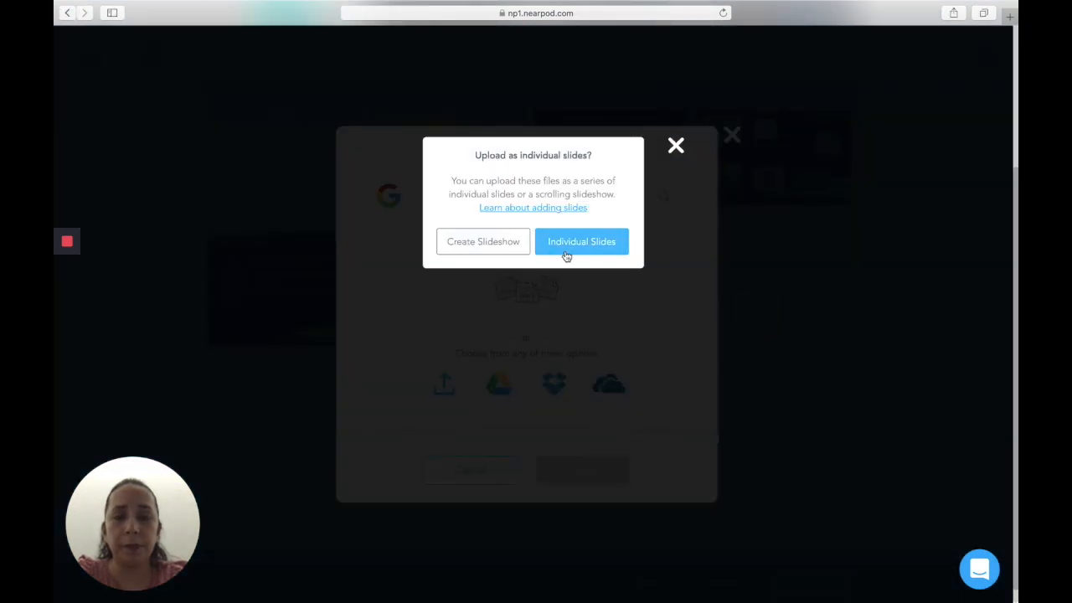
click(566, 254)
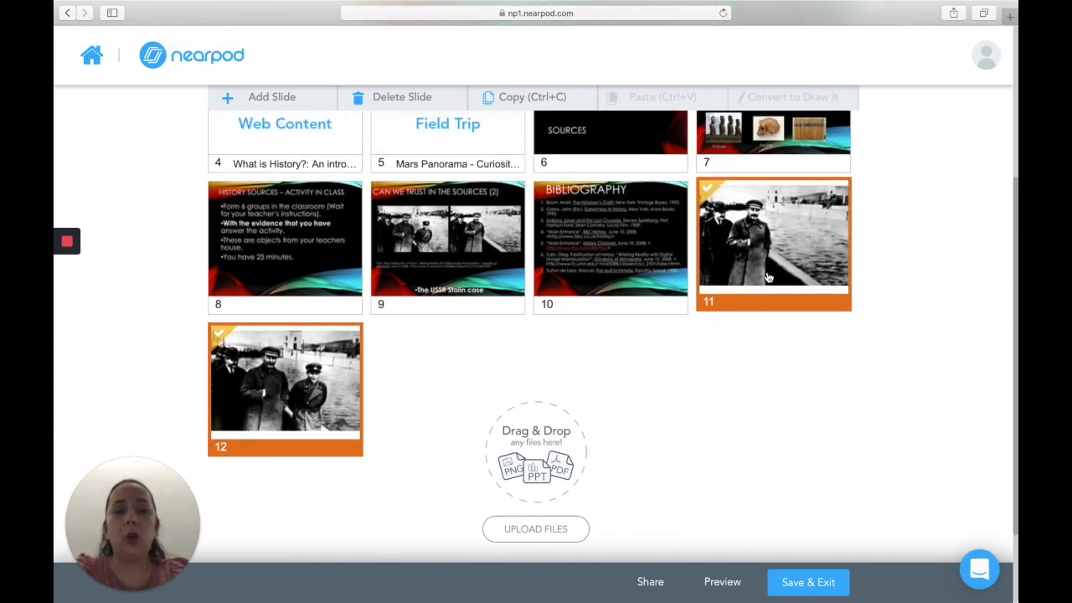
Step: Upload yezhov-alt.jpg and yezhov-orig.jpg as a slideshow, and move the original two-man photo from slide 12 to position 11
click(543, 529)
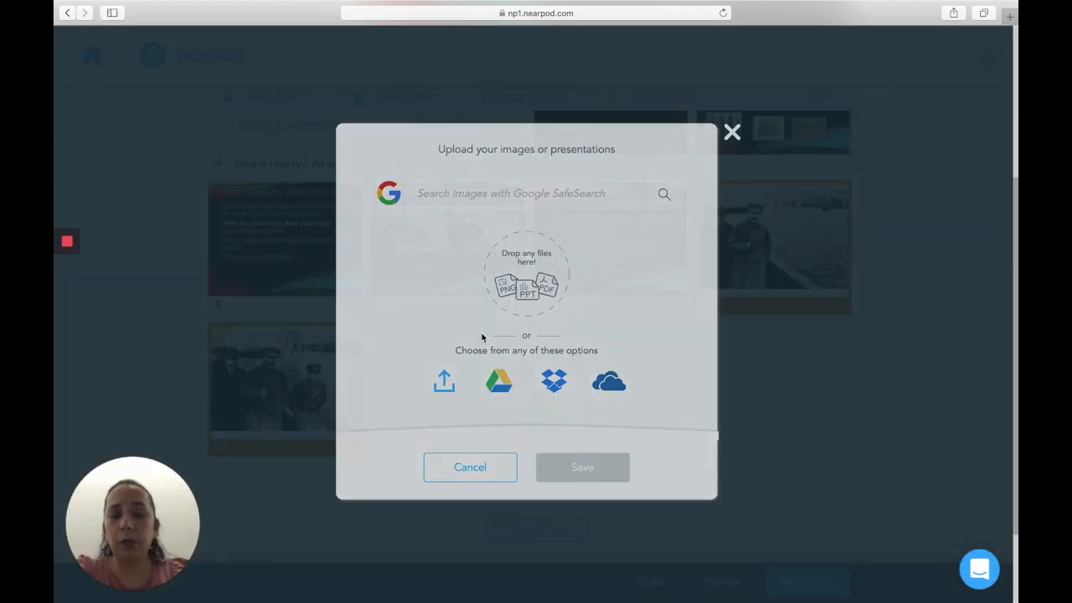
click(446, 387)
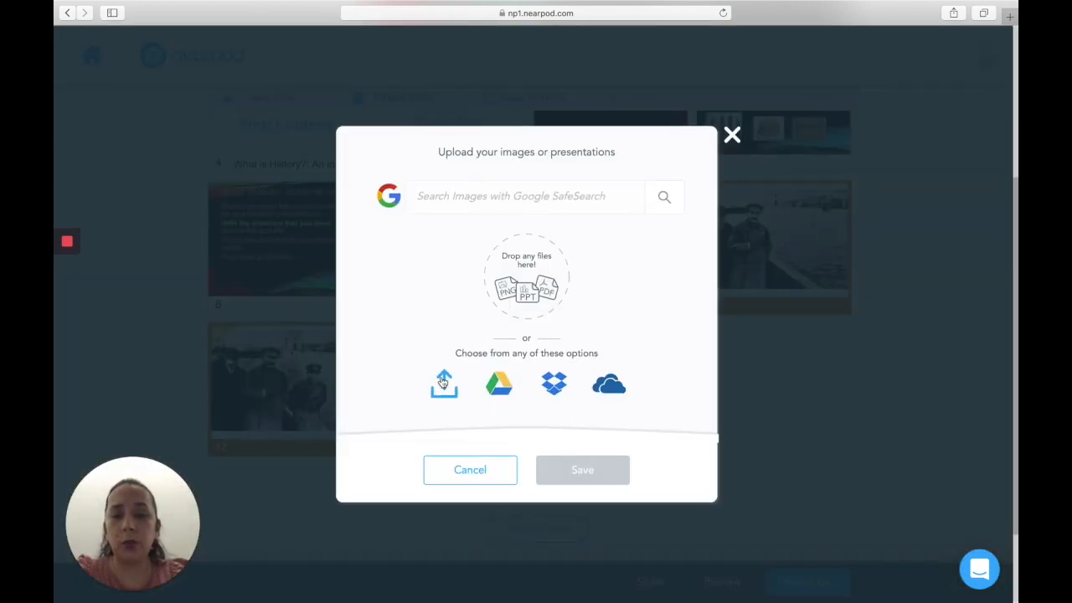
click(417, 88)
shift+click(419, 100)
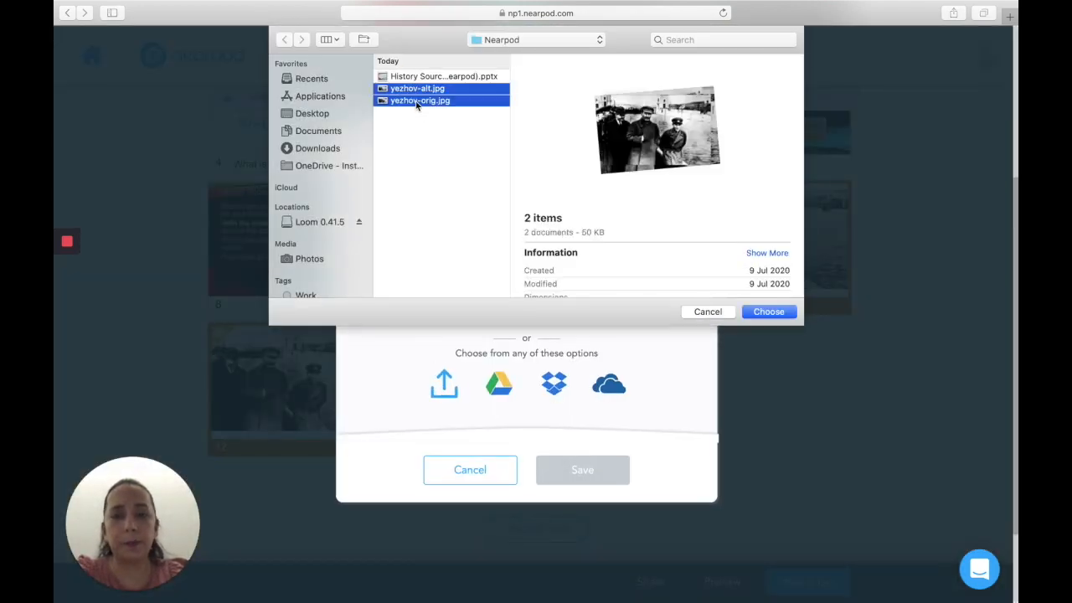
click(769, 311)
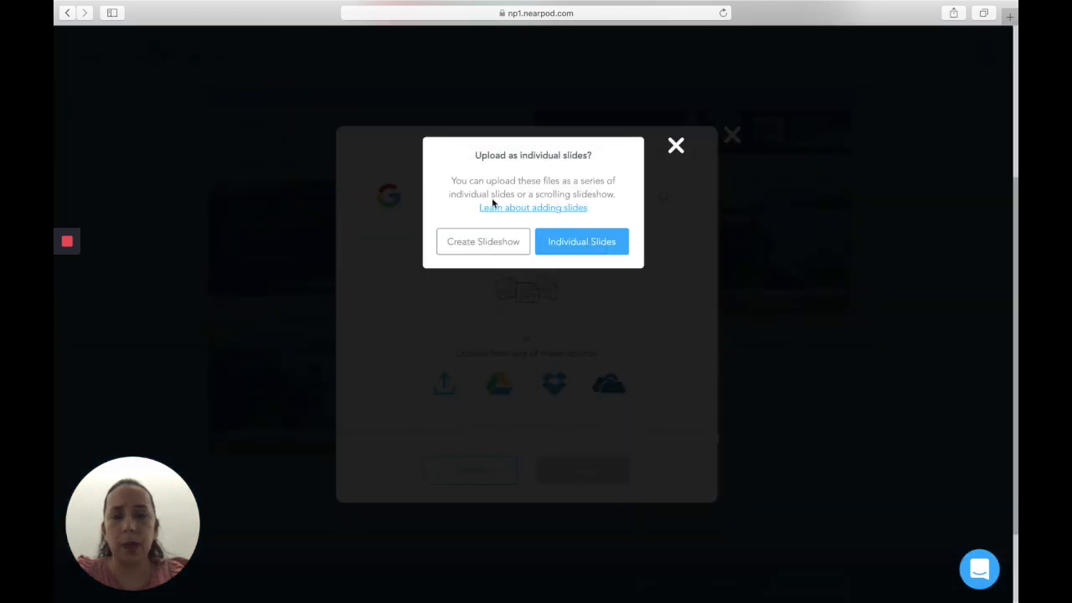
click(493, 252)
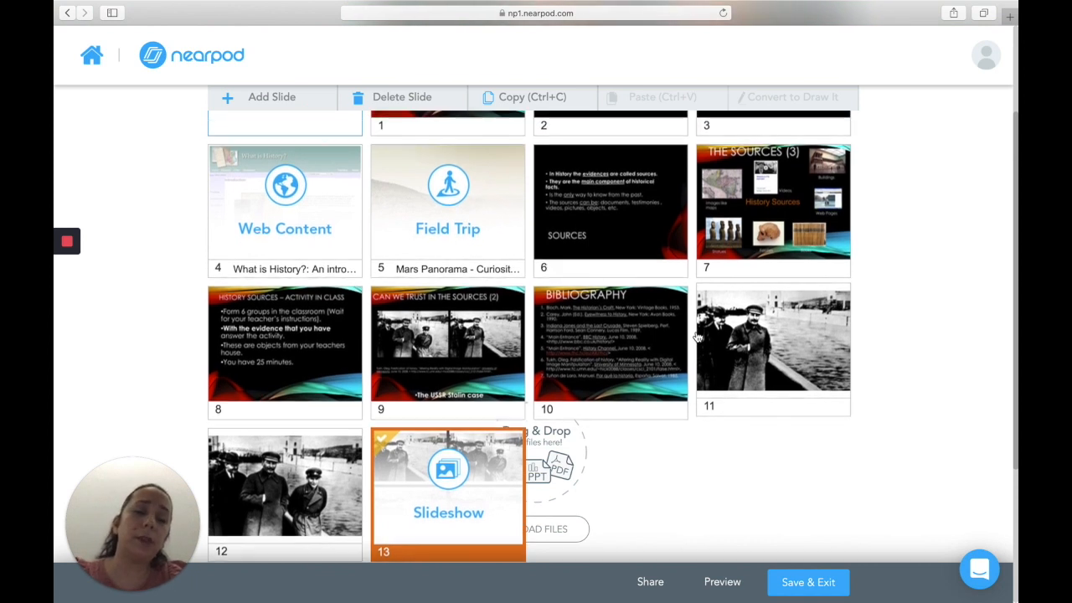
drag(314, 503, 803, 364)
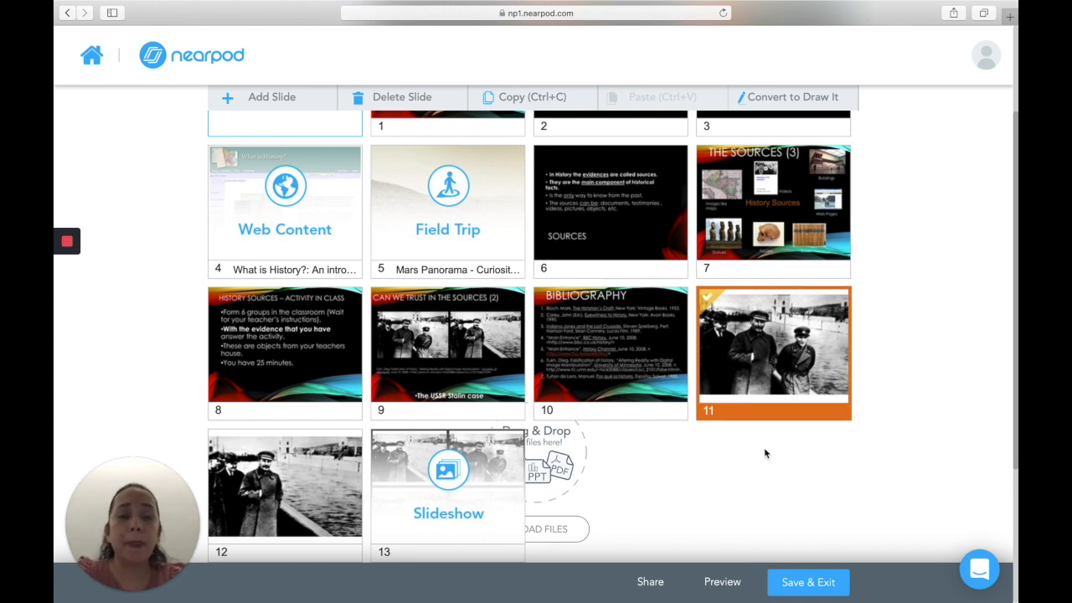
Step: Add a new content slide with the title "Changing History"
scroll(766, 452, up, 5)
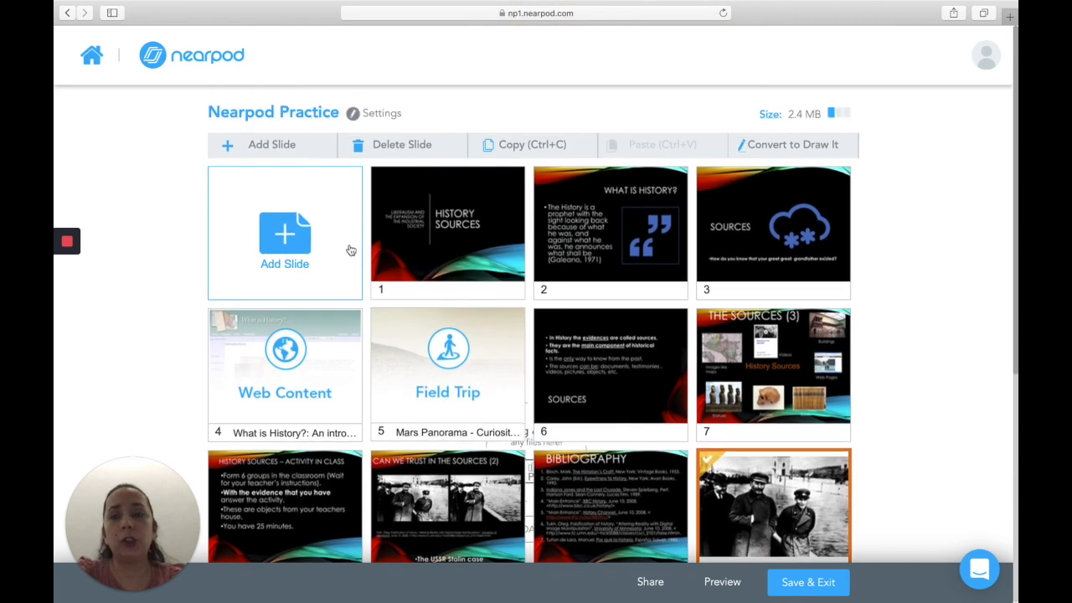
click(251, 148)
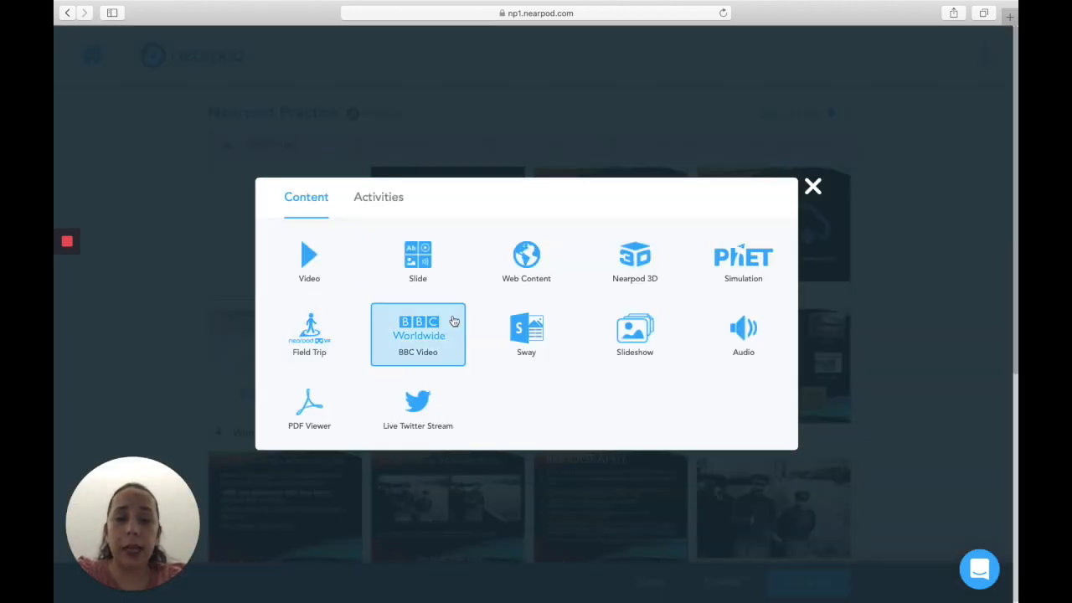
click(415, 261)
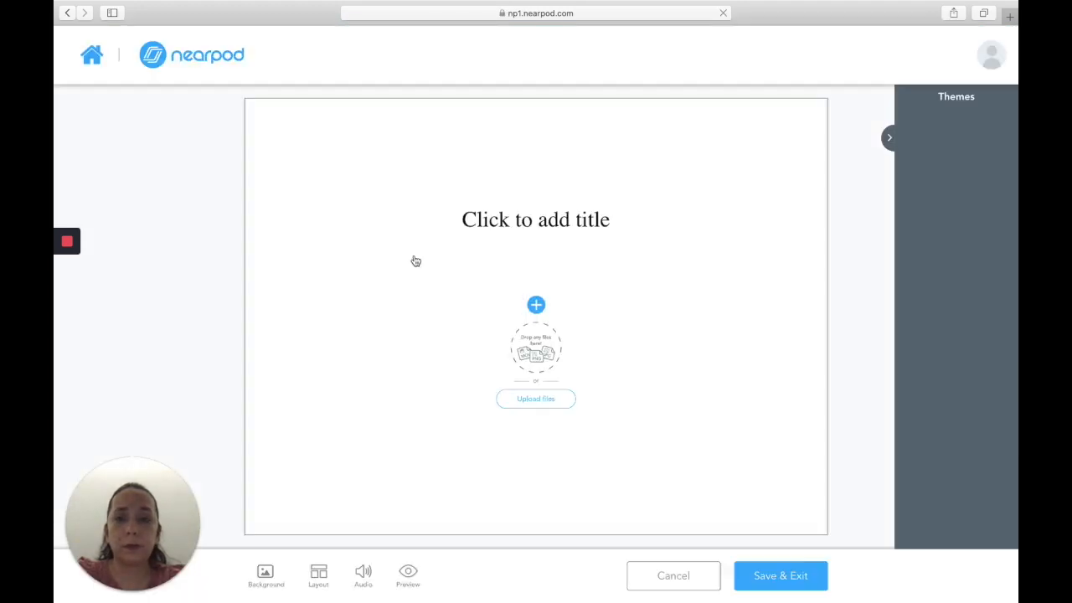
click(502, 165)
text(Changing)
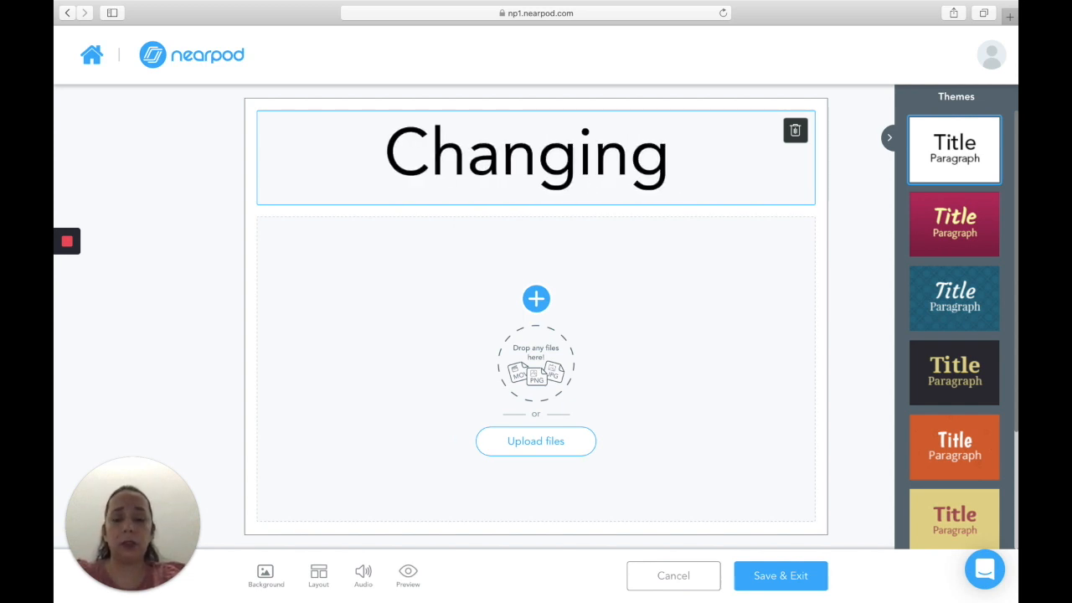
text(History)
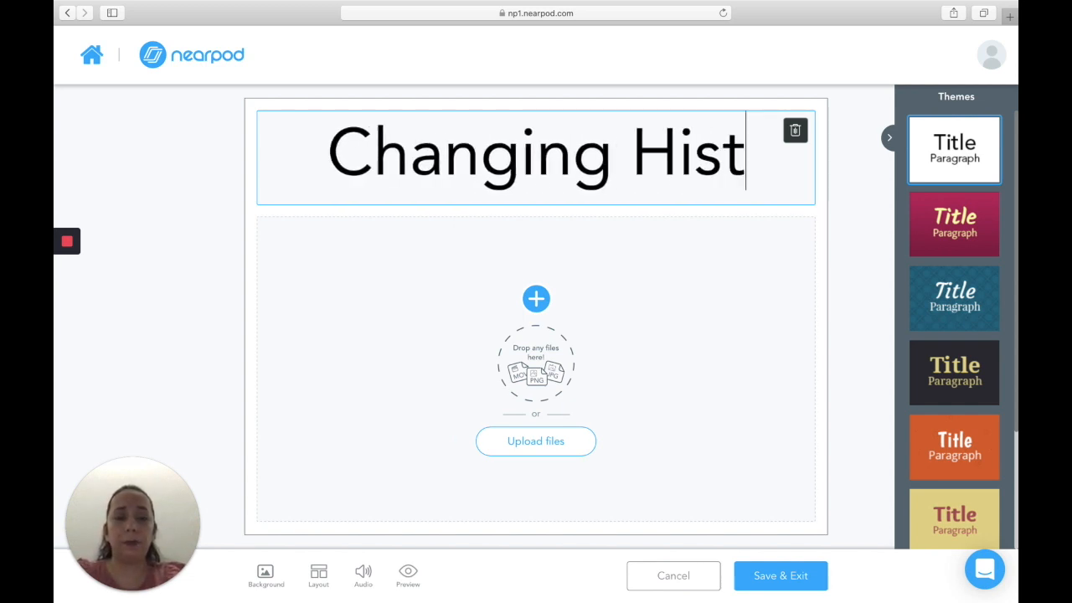
click(462, 298)
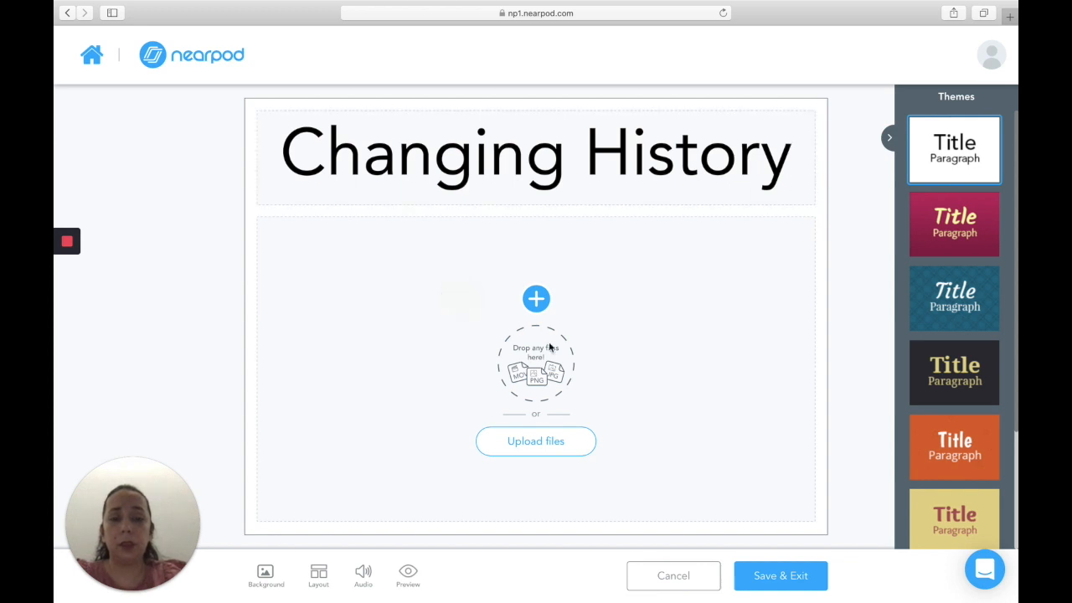
Step: Add body text on two lines below the title: "Observe the two pictures" and "Mark the differences in the second image"
click(536, 298)
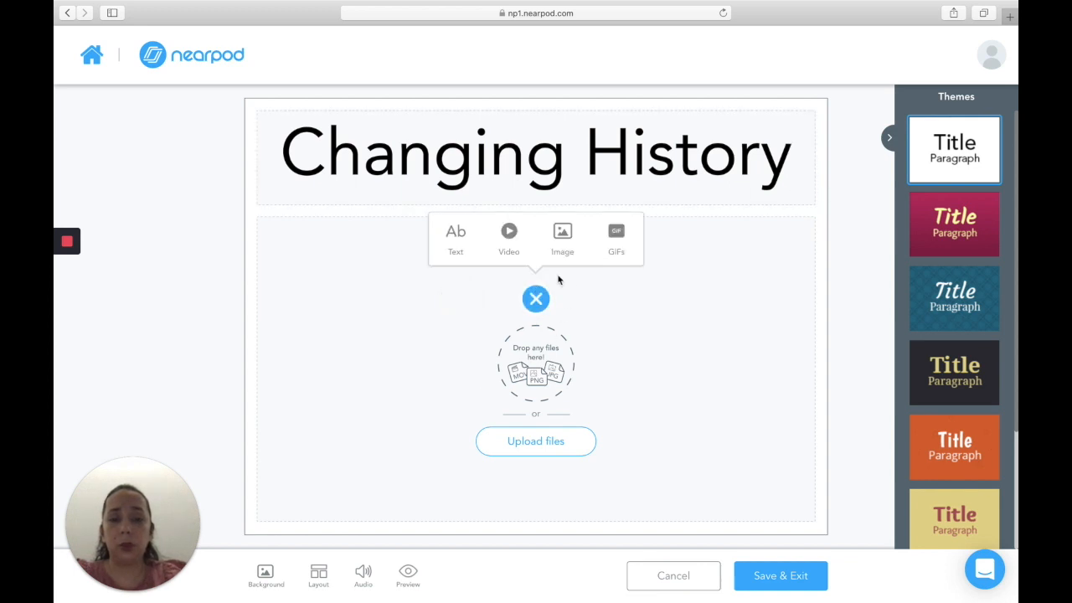
click(455, 237)
text(Observe the two picture)
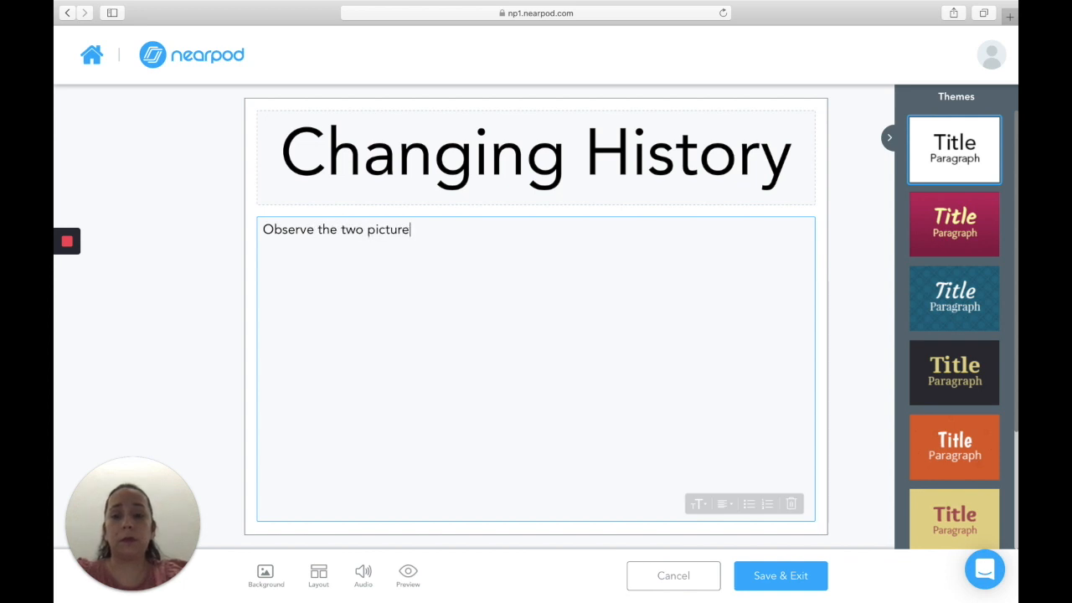
text(s Draw the differences)
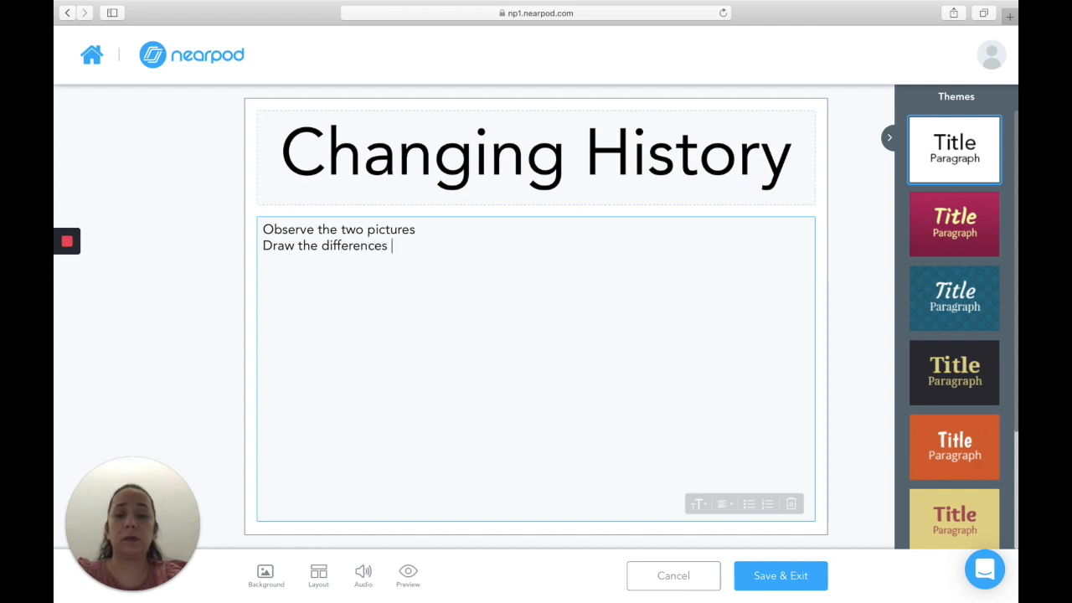
double_click(275, 246)
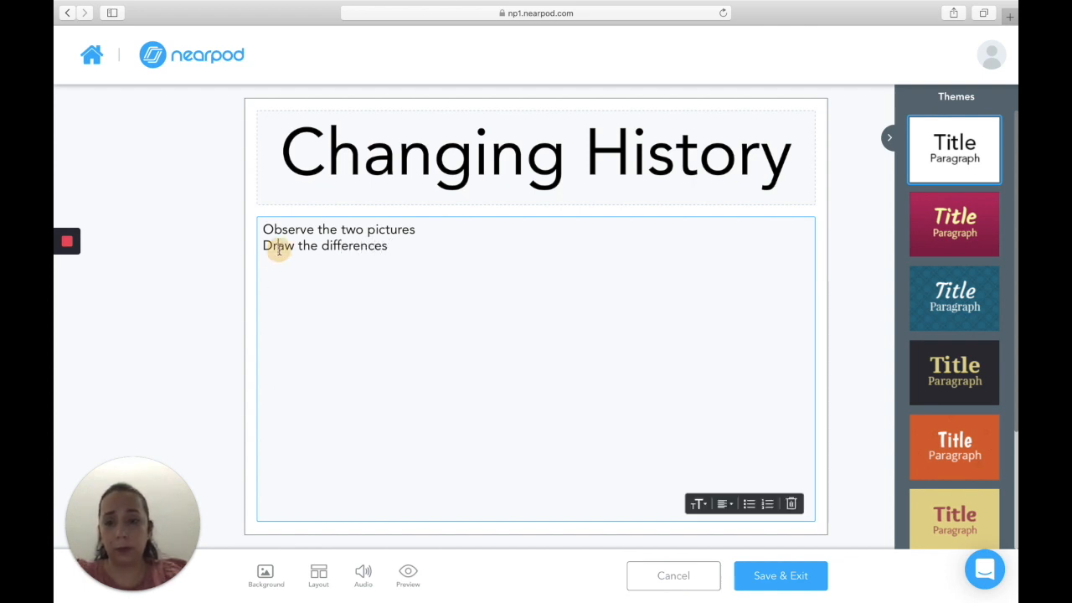
text(Mark)
click(419, 246)
text(in the second )
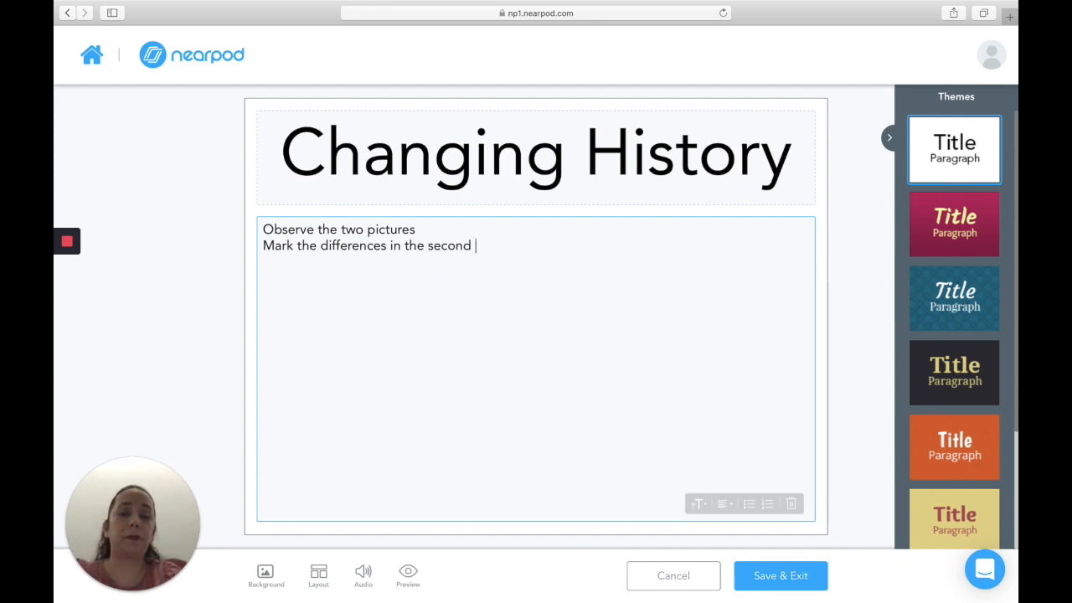
text(image)
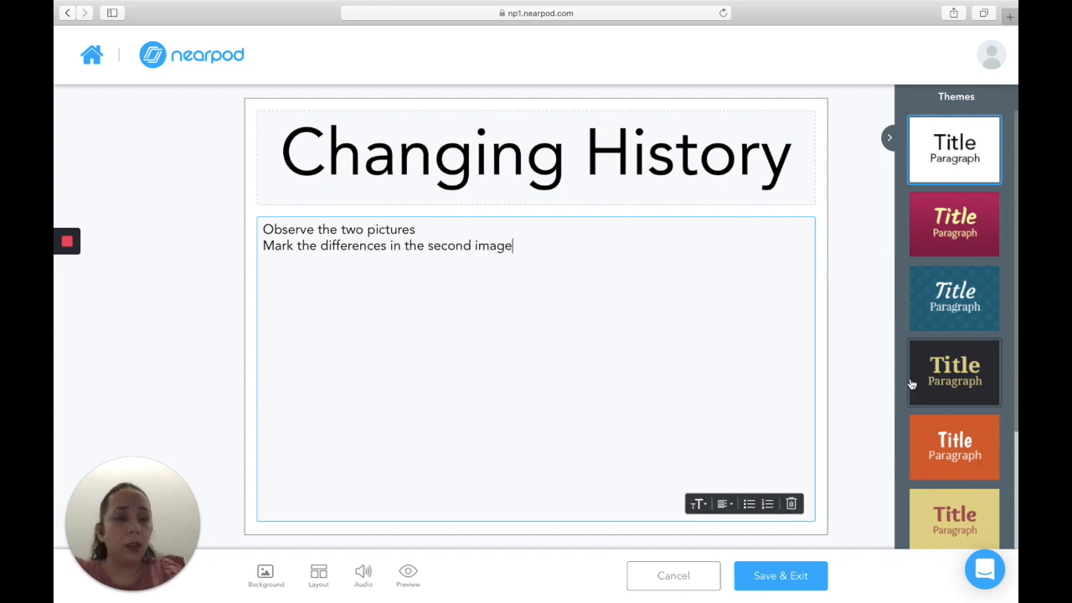
Step: Apply the patterned dark blue theme to the slide and save it, accepting the theme change for the whole lesson
scroll(912, 379, down, 3)
scroll(916, 383, up, 2)
scroll(917, 385, down, 2)
click(942, 447)
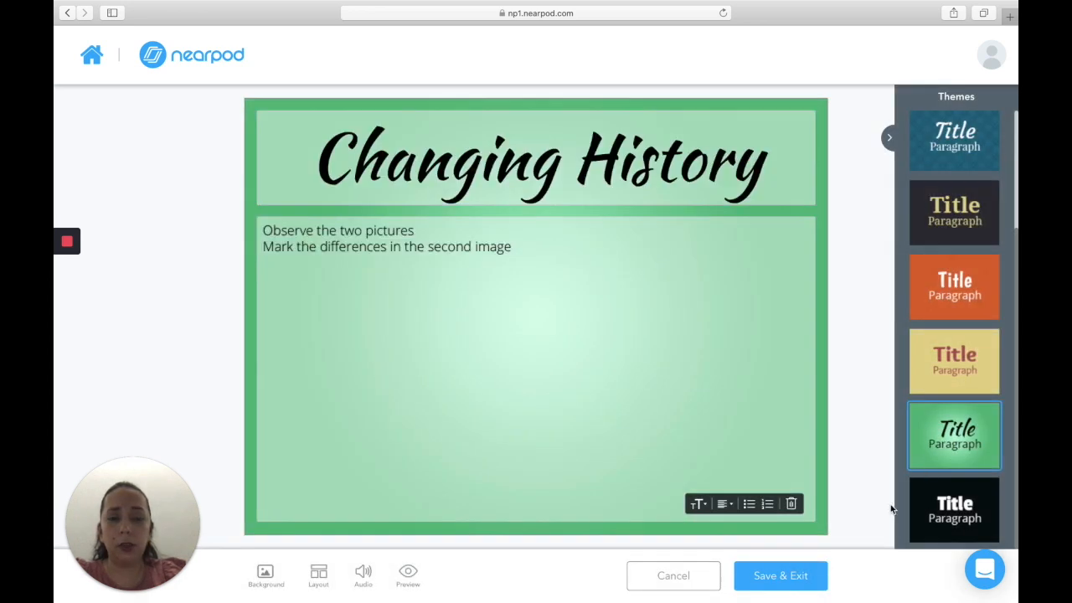
click(947, 151)
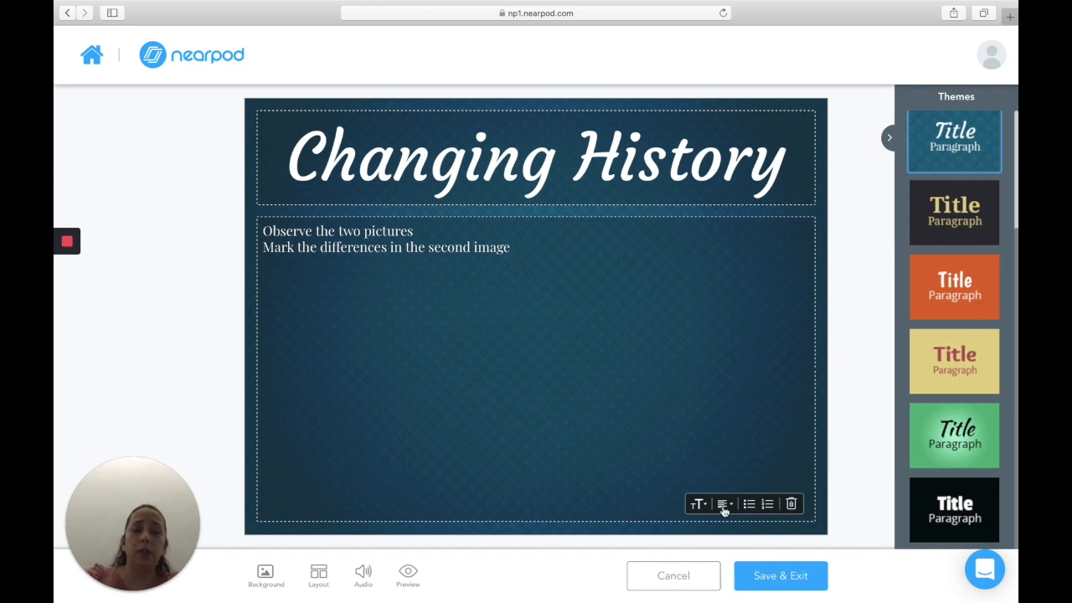
click(773, 577)
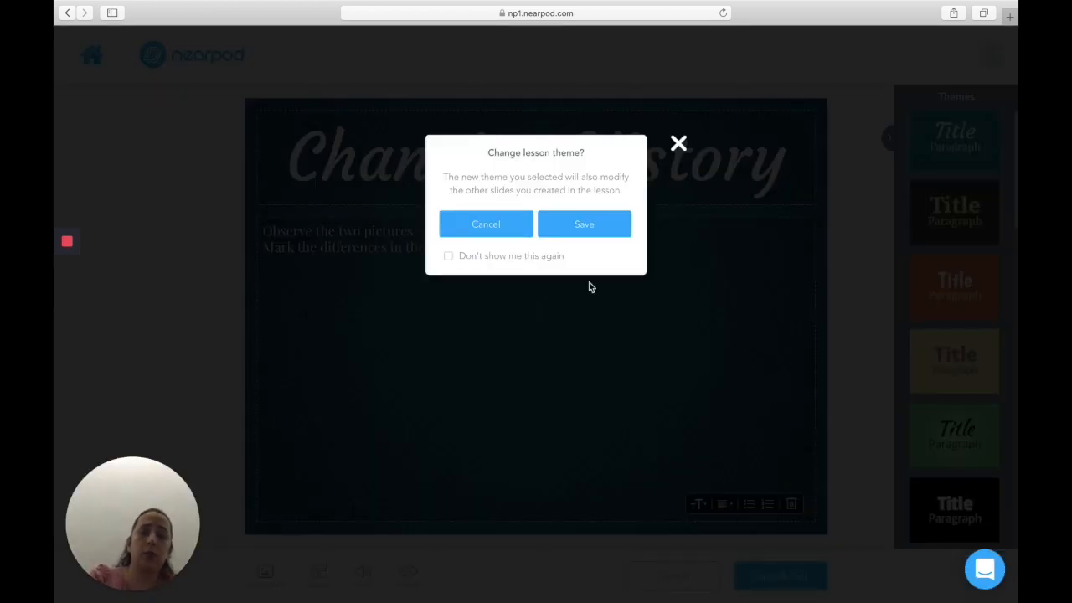
click(593, 225)
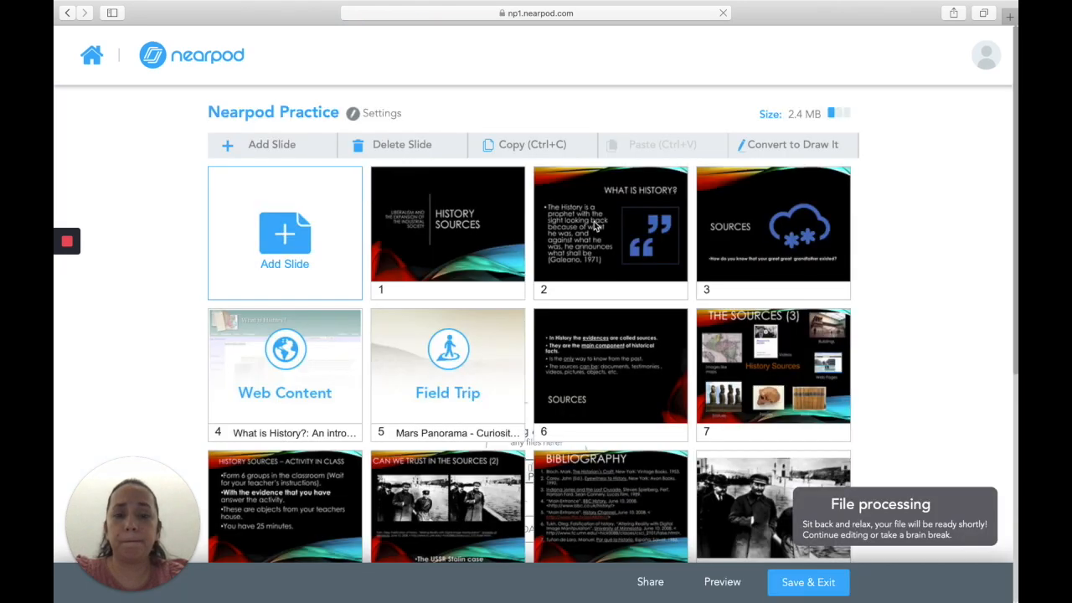
Step: Move the Changing History slide to position 11 and convert the altered photo on slide 13 into a Draw It activity
scroll(556, 385, down, 3)
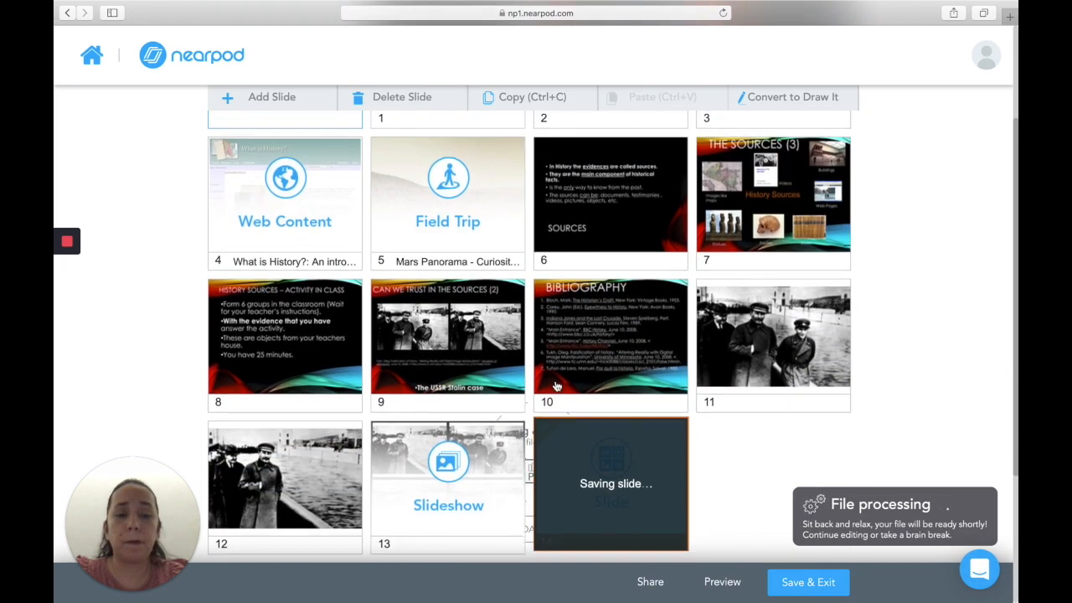
drag(567, 486, 742, 330)
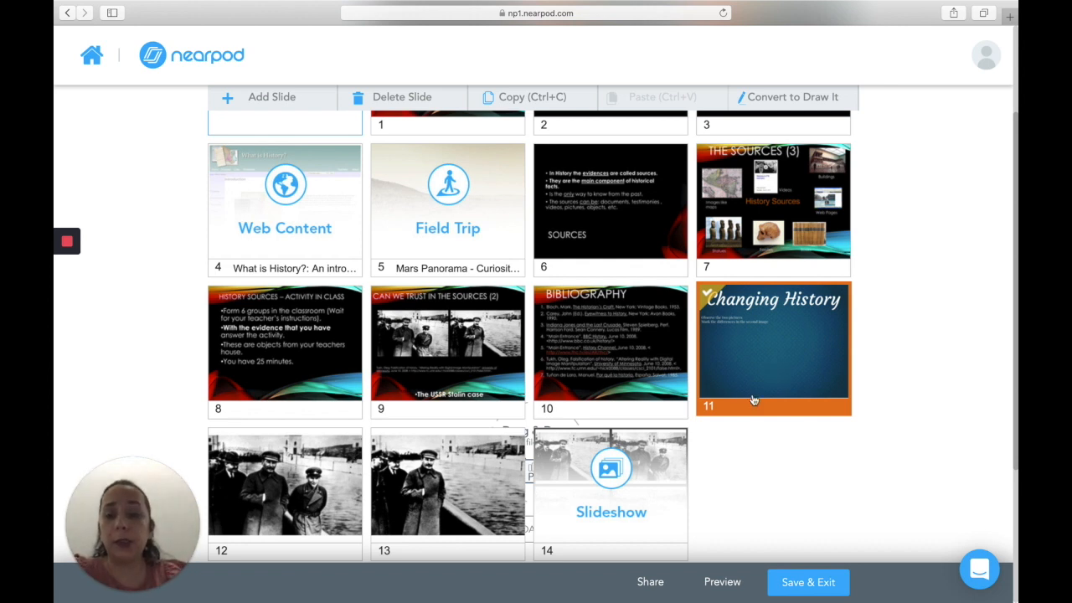
click(472, 463)
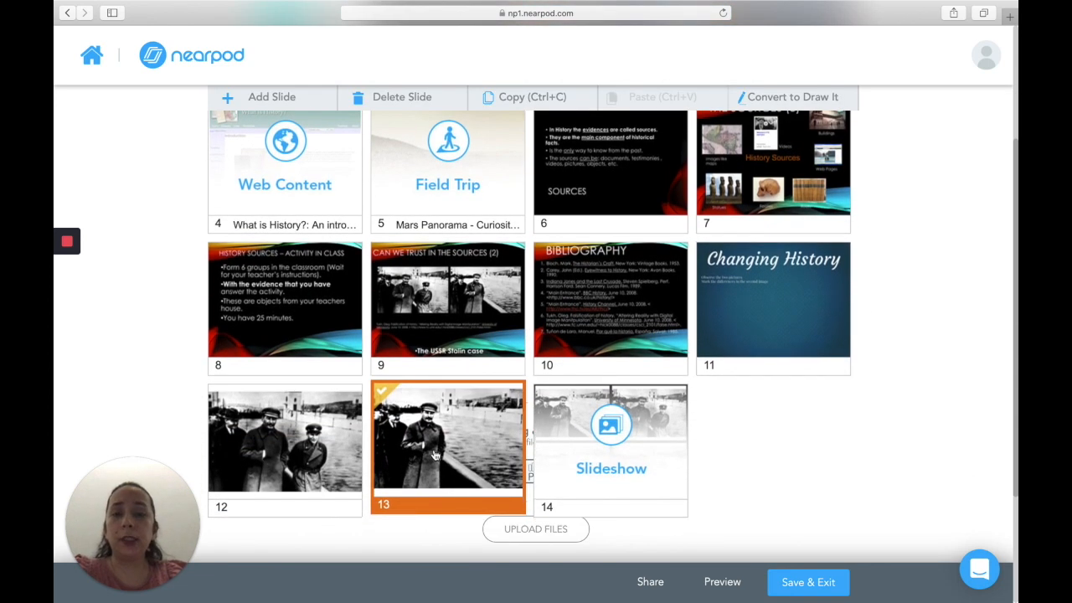
scroll(872, 368, up, 1)
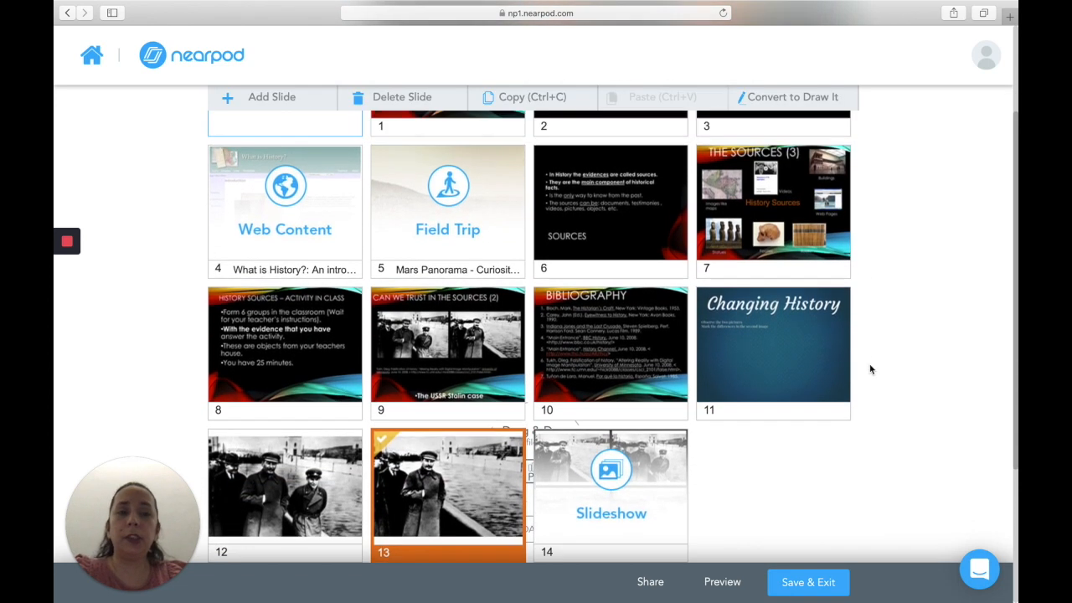
click(805, 97)
click(586, 225)
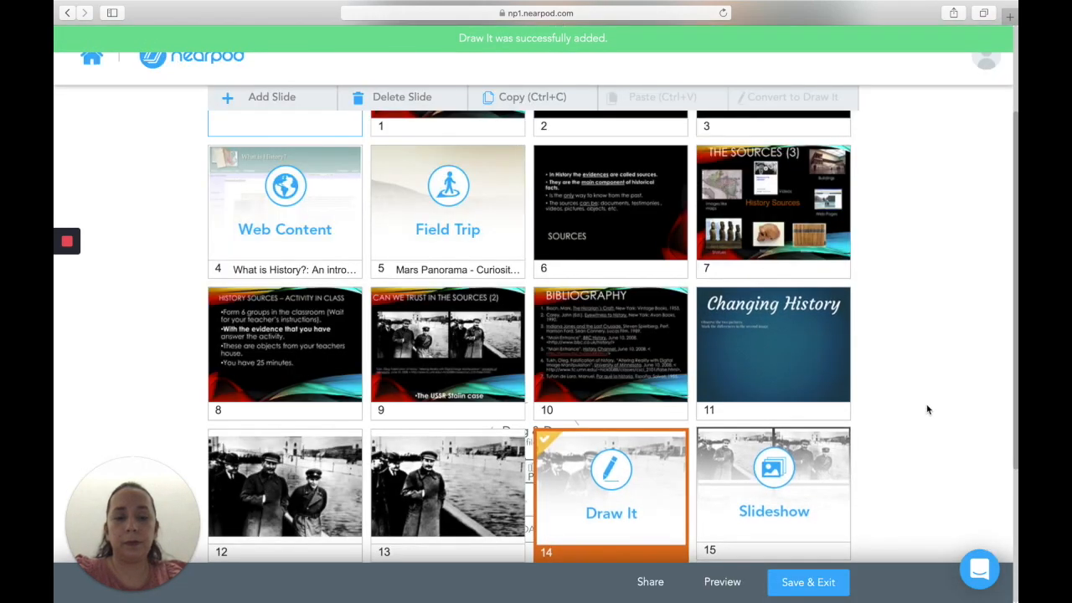
Step: Delete the altered photo slide at position 13, keeping its Draw It version
click(436, 493)
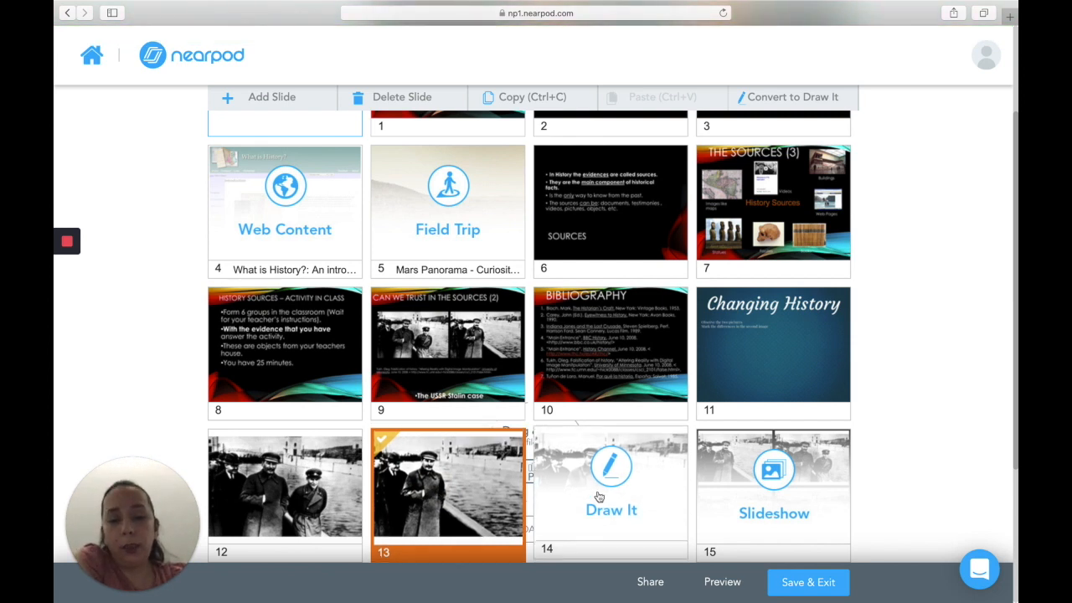
scroll(473, 455, down, 2)
right_click(473, 455)
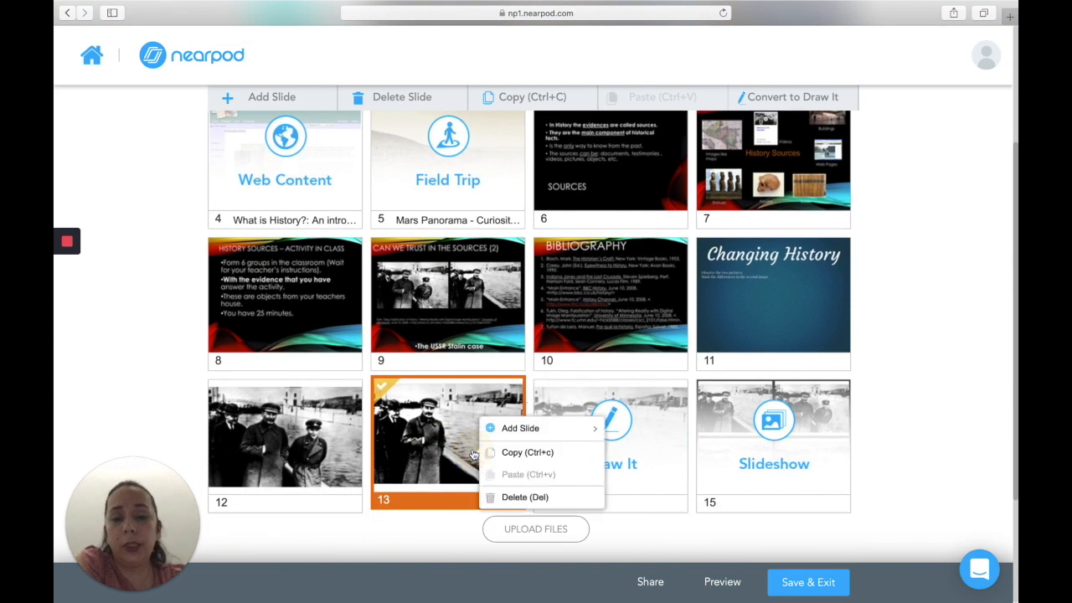
click(514, 498)
click(584, 219)
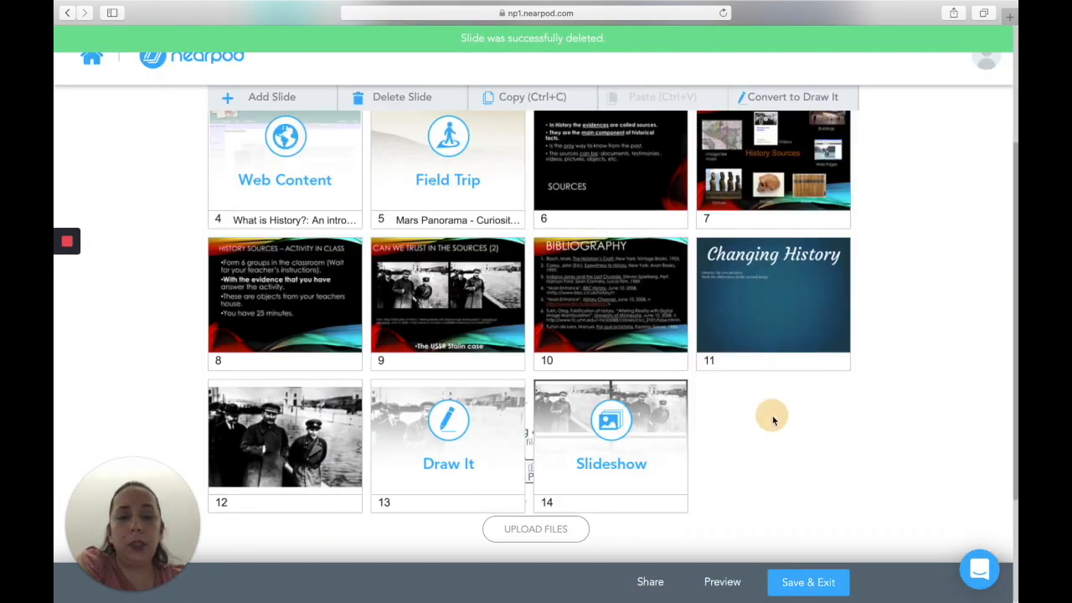
Step: Reorder the slides from position 10 onward as Changing History, Slideshow, original photo, Draw It and Bibliography
drag(634, 282, 801, 426)
drag(758, 275, 745, 437)
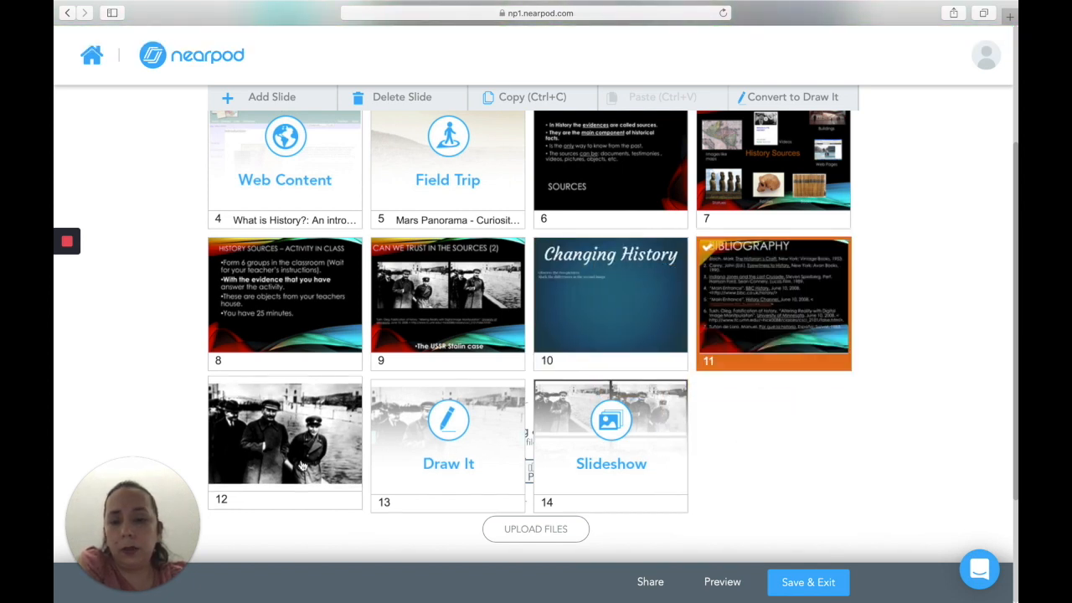
drag(263, 465, 586, 339)
drag(749, 345, 578, 336)
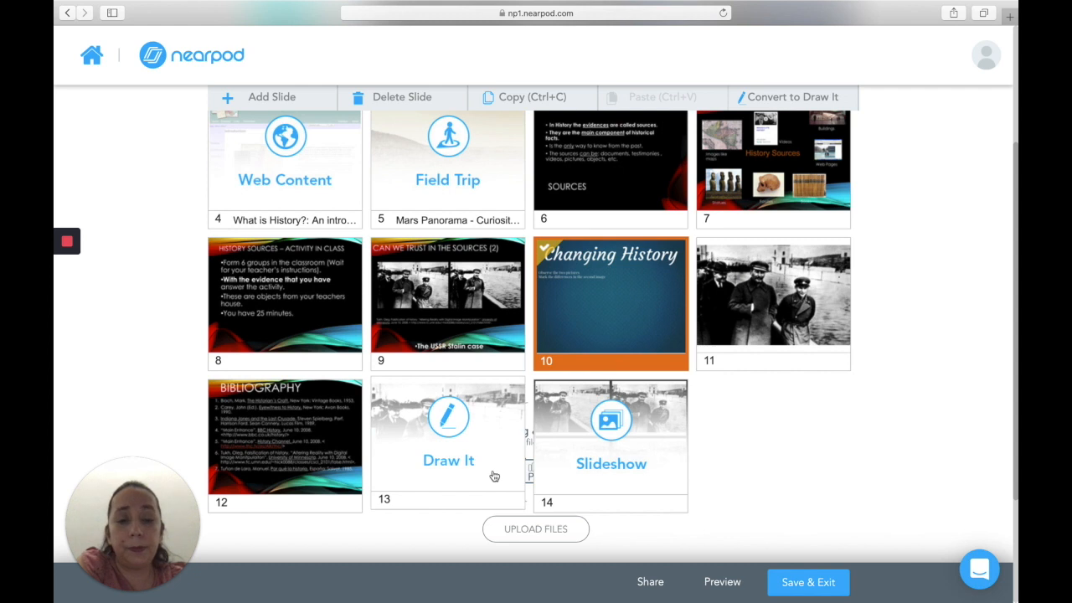
mouse_move(495, 467)
mouse_down()
mouse_move(807, 341)
mouse_move(741, 381)
mouse_up()
mouse_move(653, 461)
mouse_down()
mouse_move(661, 467)
mouse_move(905, 330)
mouse_move(938, 327)
mouse_up()
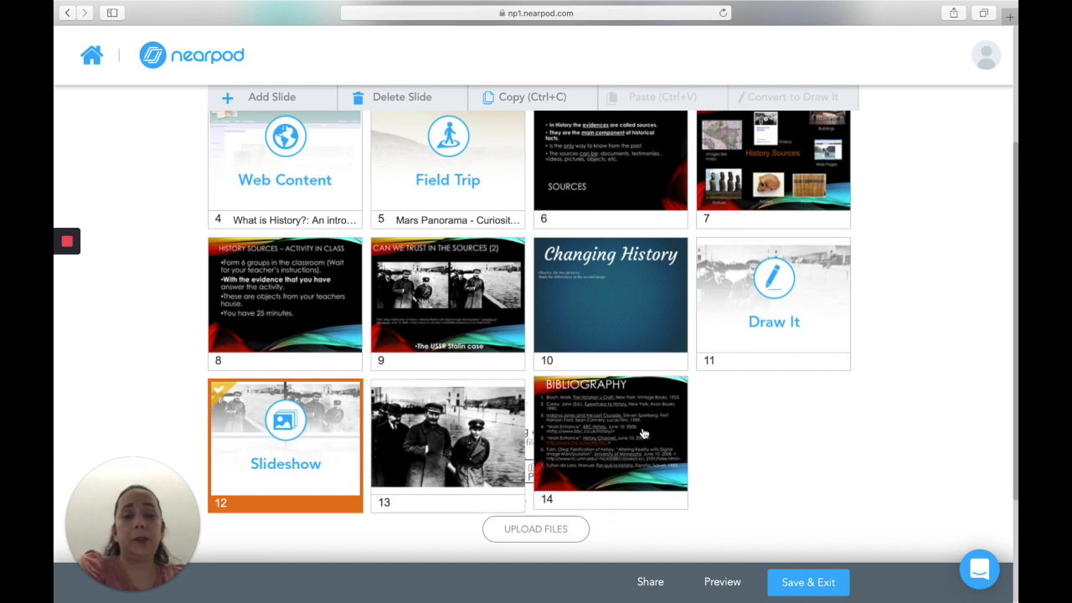
mouse_move(749, 325)
mouse_down()
mouse_move(493, 483)
mouse_move(462, 481)
mouse_up()
Step: Look over the reordered lesson and switch to the Chrome window showing Nearpod's My Library page
scroll(625, 416, up, 1)
scroll(624, 414, up, 3)
scroll(624, 415, down, 4)
scroll(624, 414, up, 4)
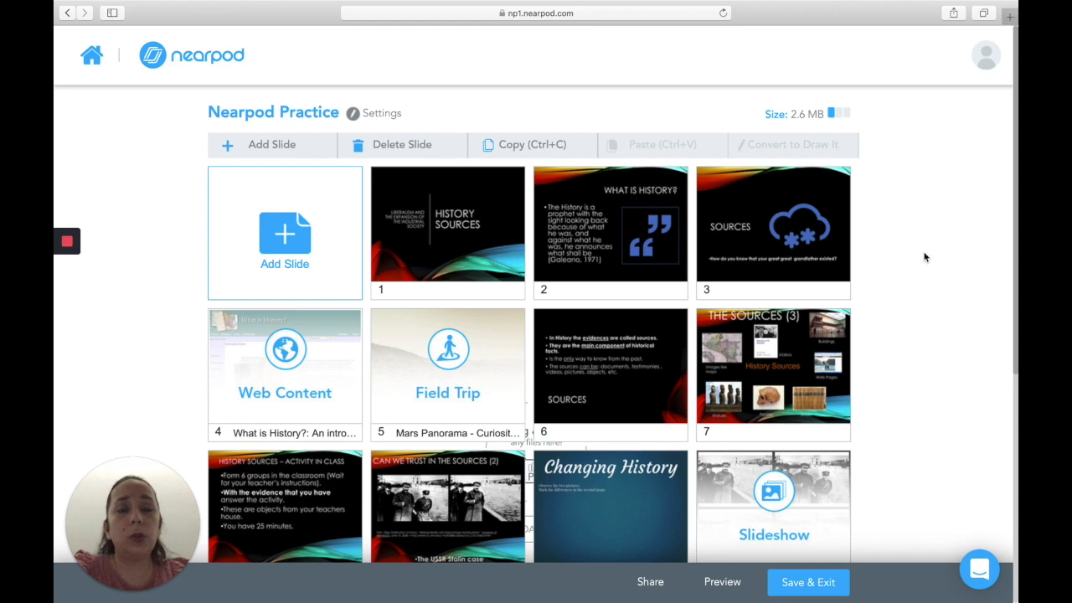
key(ctrl+Right)
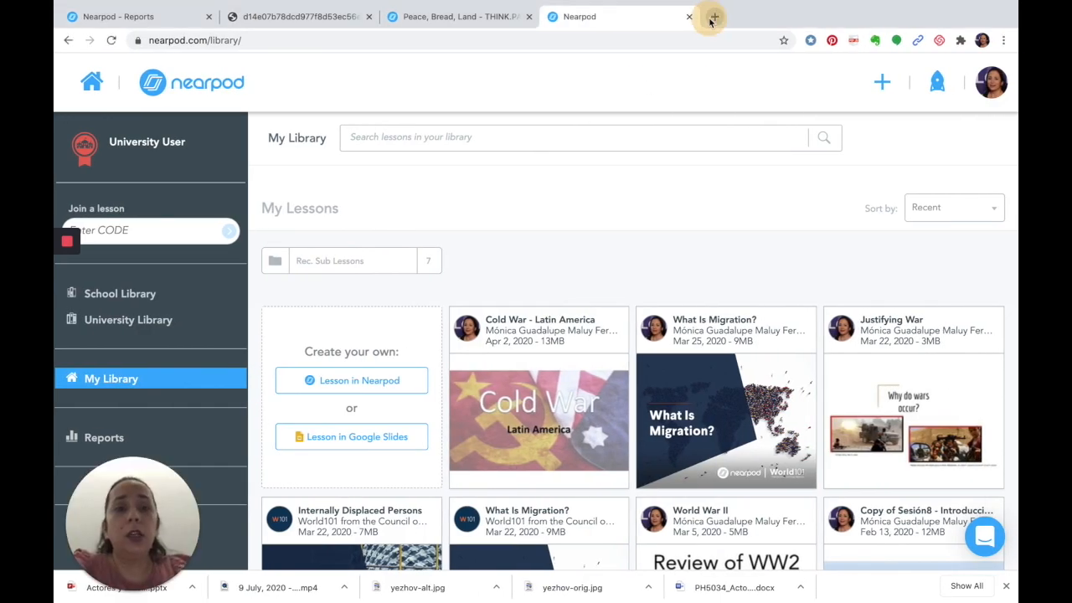
Step: Open the existing "Nearpod Lesson" Google Slides presentation in a new browser tab
click(714, 15)
text(slides google)
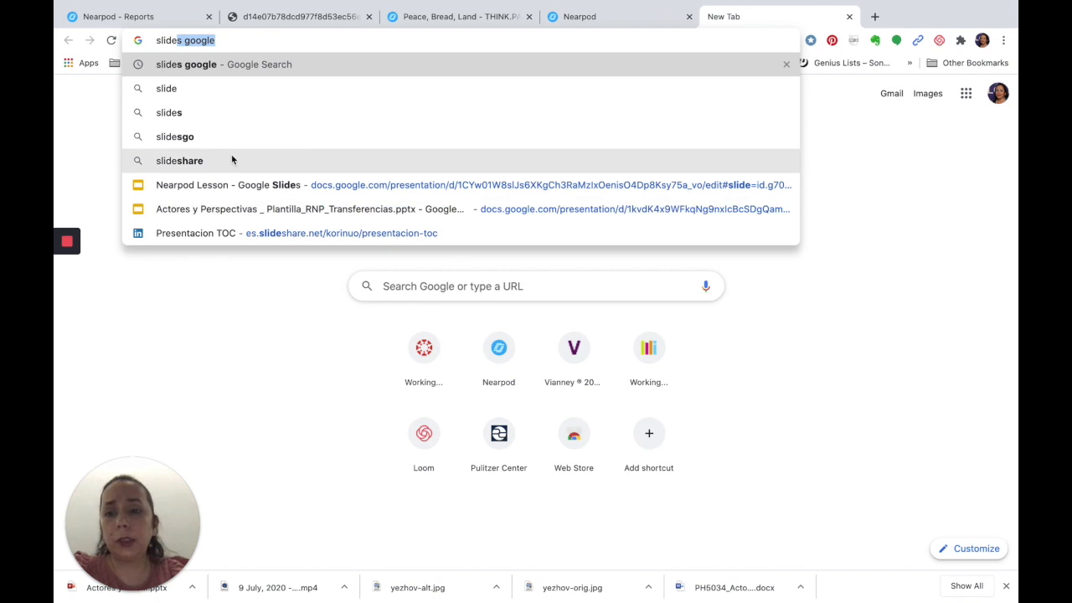
click(214, 184)
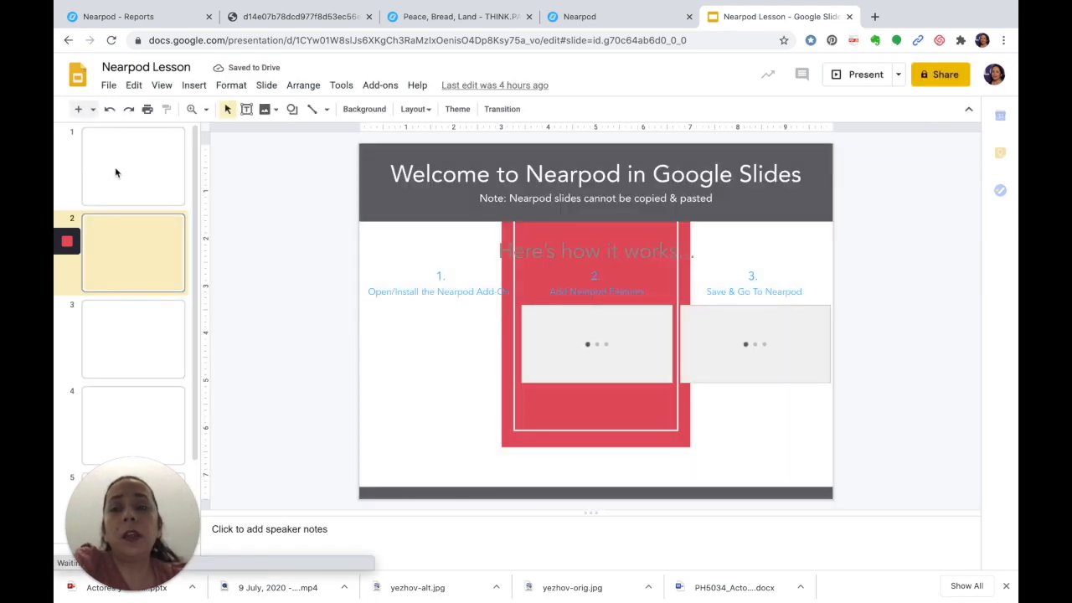
Step: Select the first slide, open the Nearpod add-on and choose to edit this lesson to reach its list of features
click(137, 180)
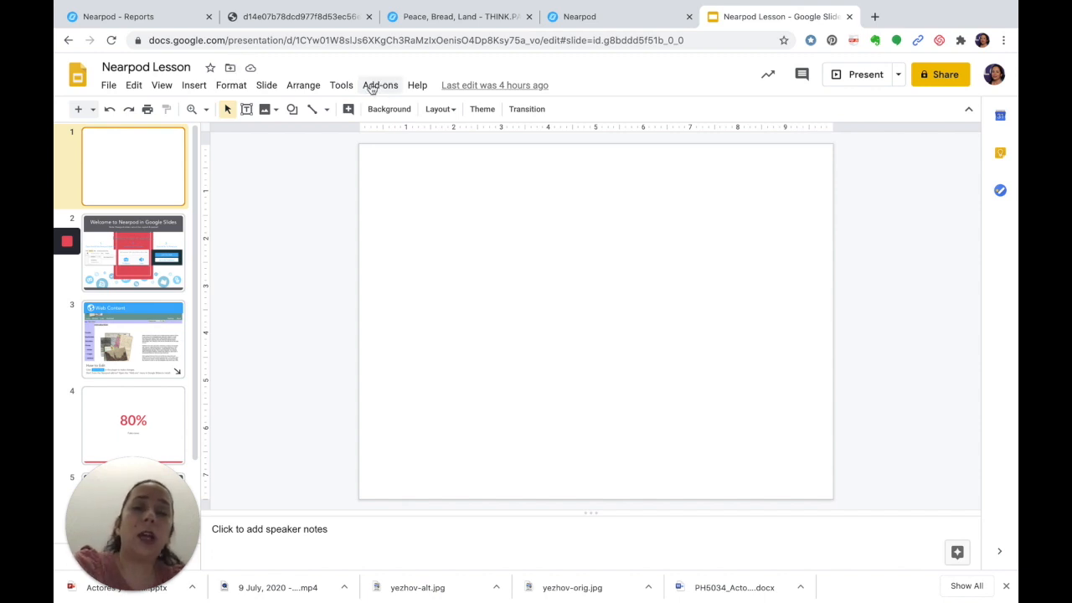
click(373, 89)
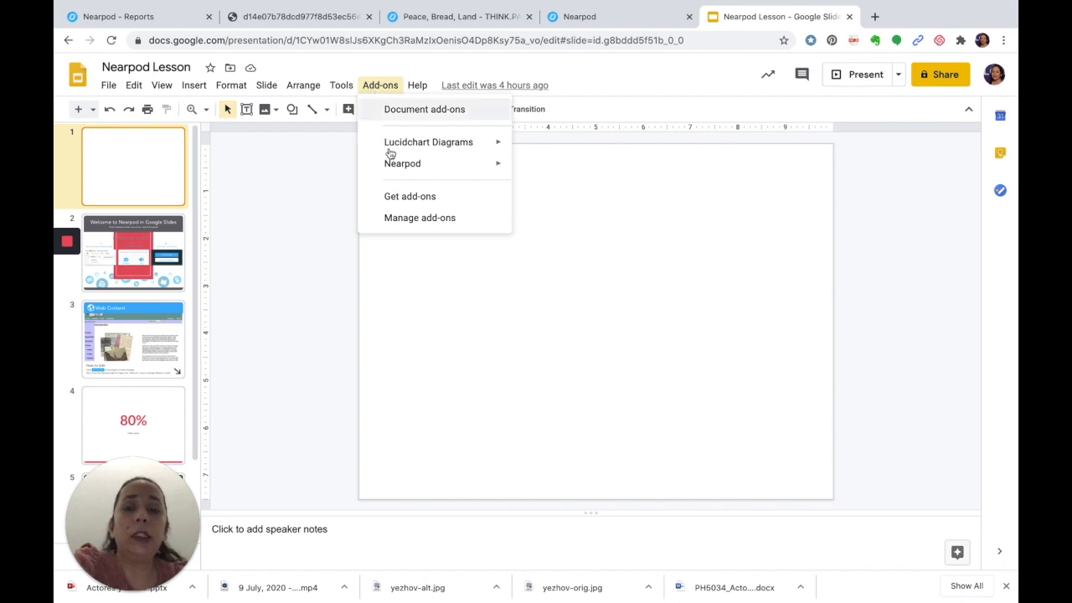
mouse_move(393, 171)
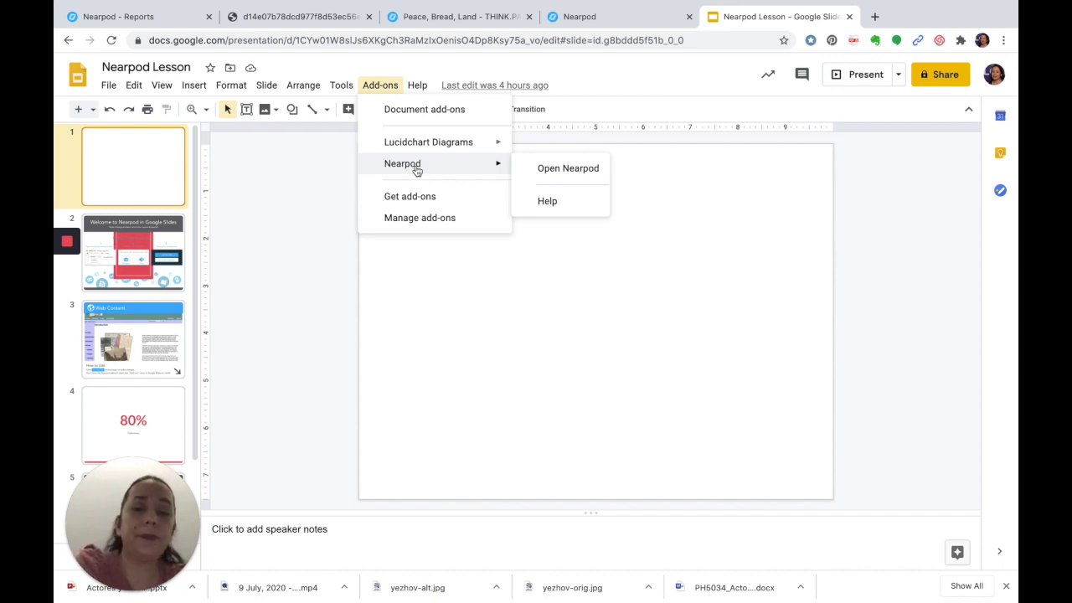
click(545, 169)
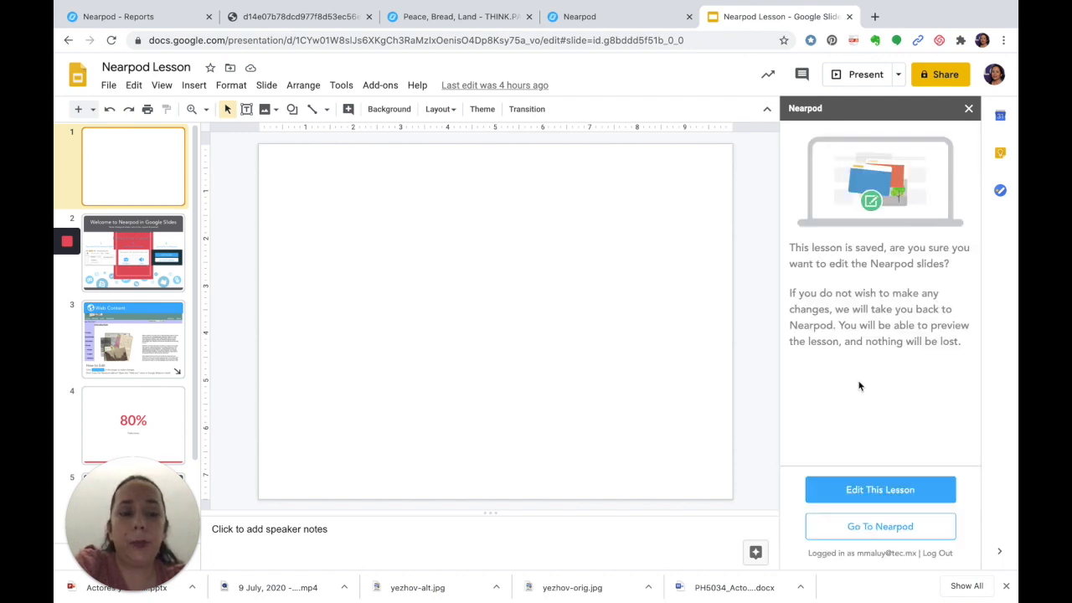
click(859, 490)
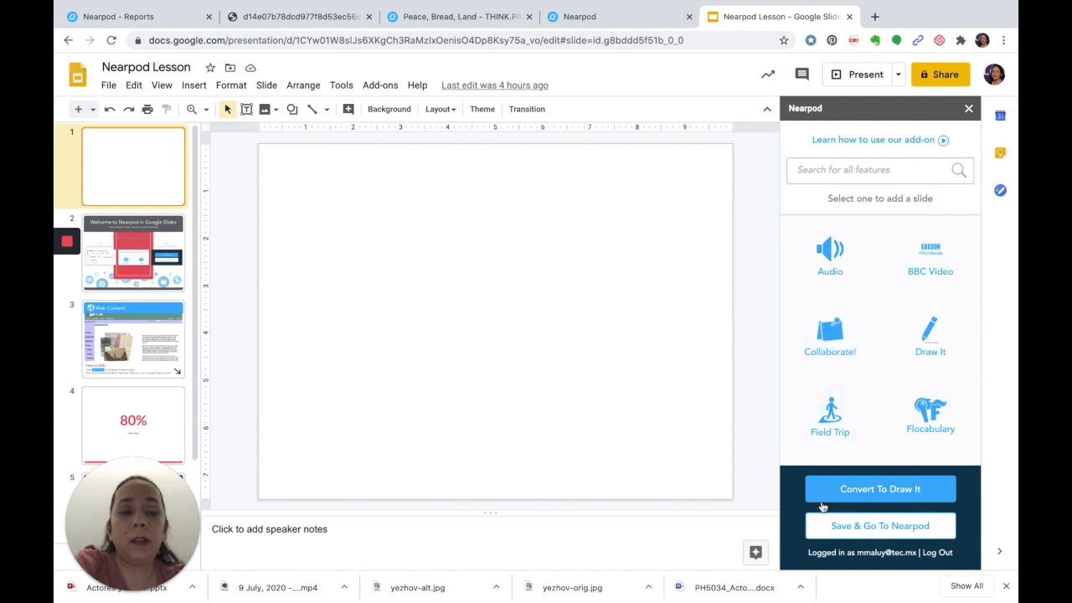
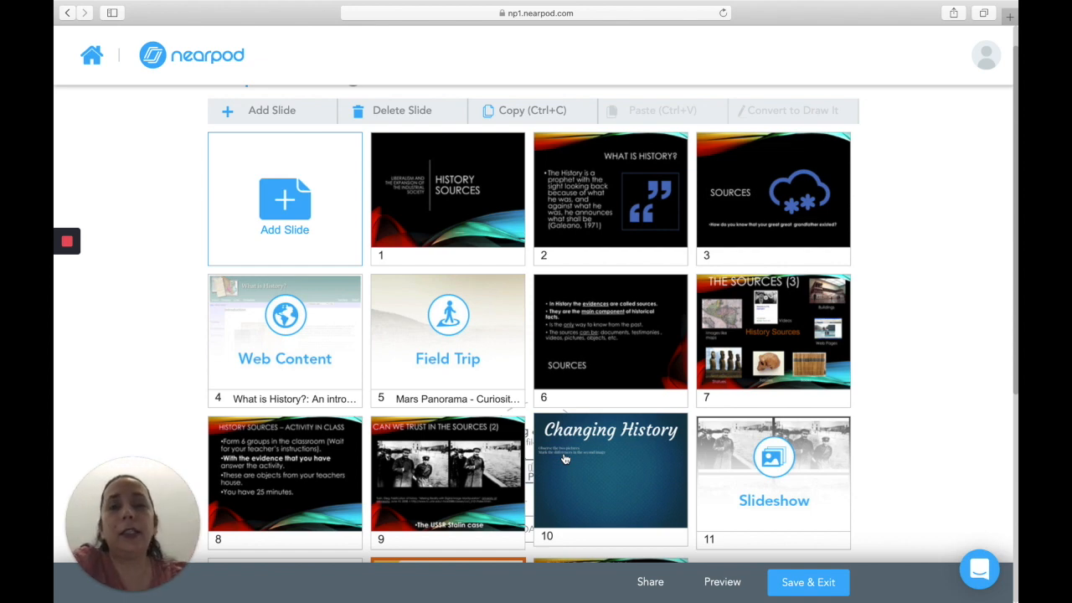
Step: Save and exit the reordered lesson, and reopen Nearpod Practice from My Library for editing
scroll(352, 367, down, 3)
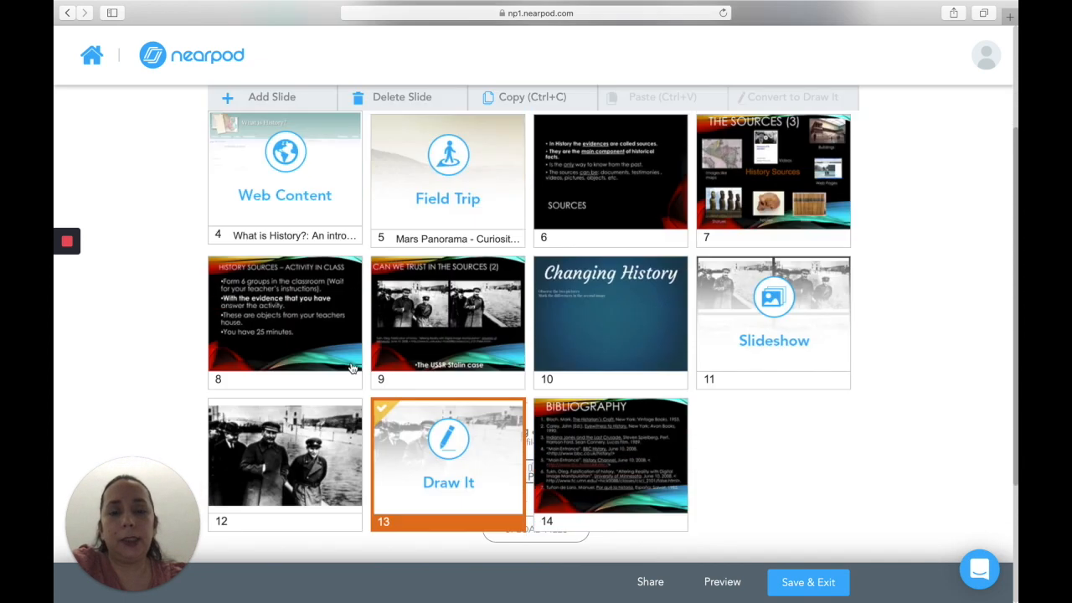
scroll(352, 368, up, 5)
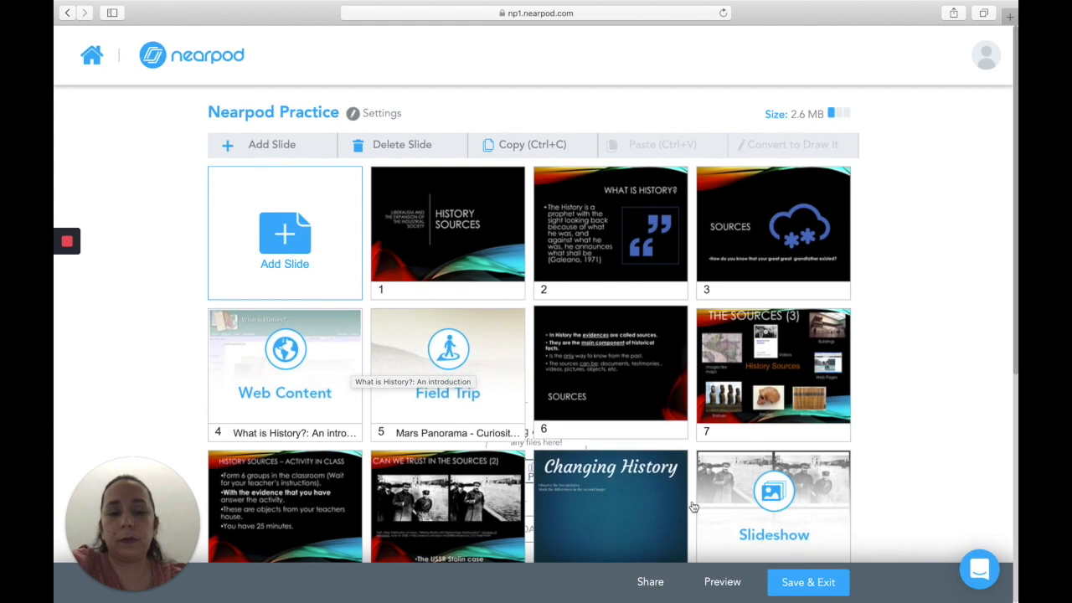
click(782, 583)
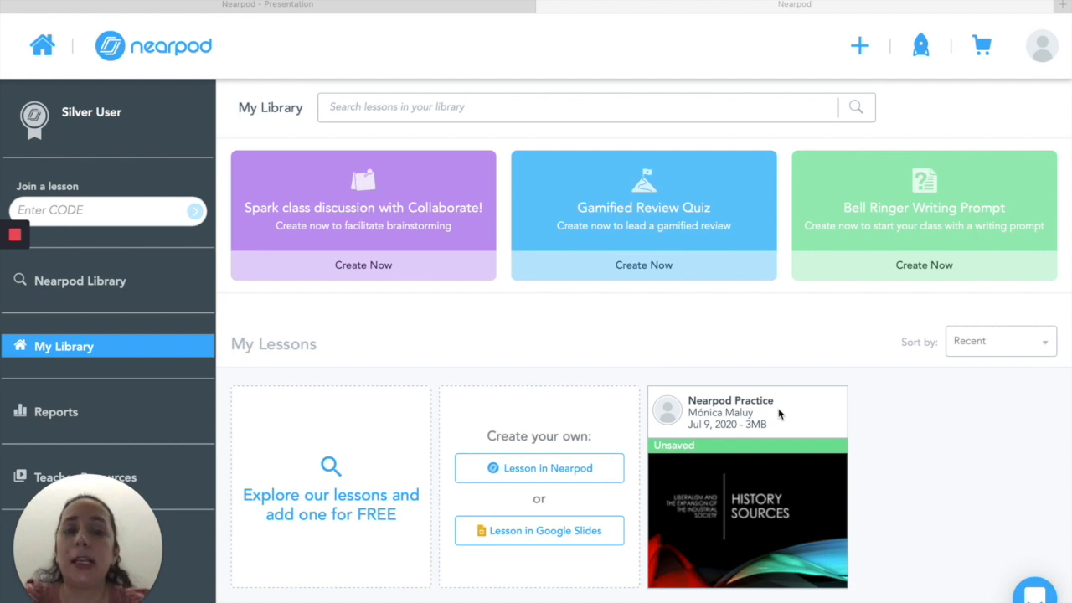
mouse_move(710, 526)
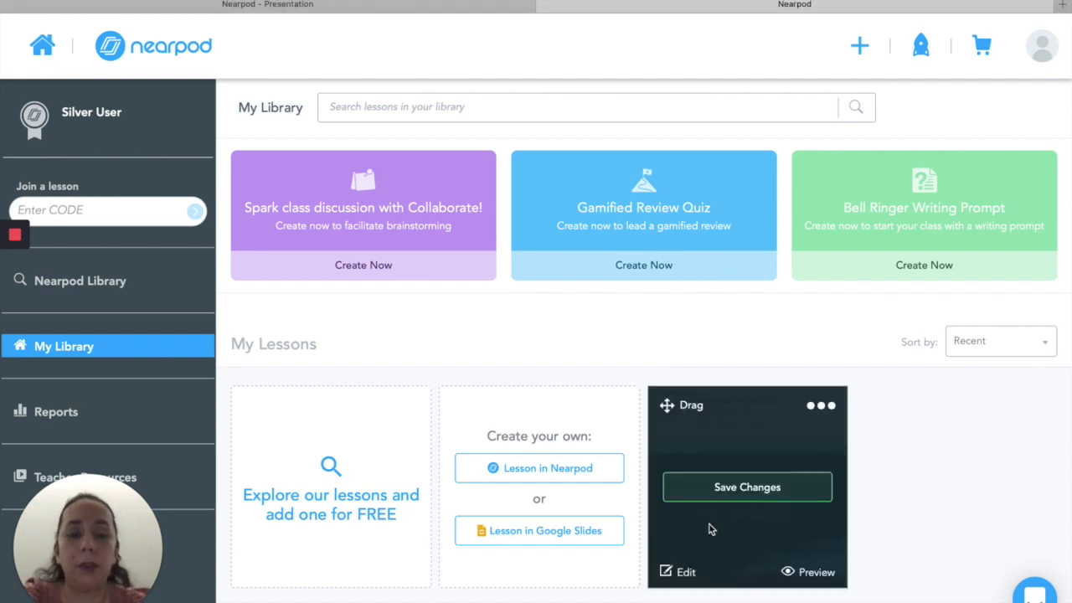
click(686, 576)
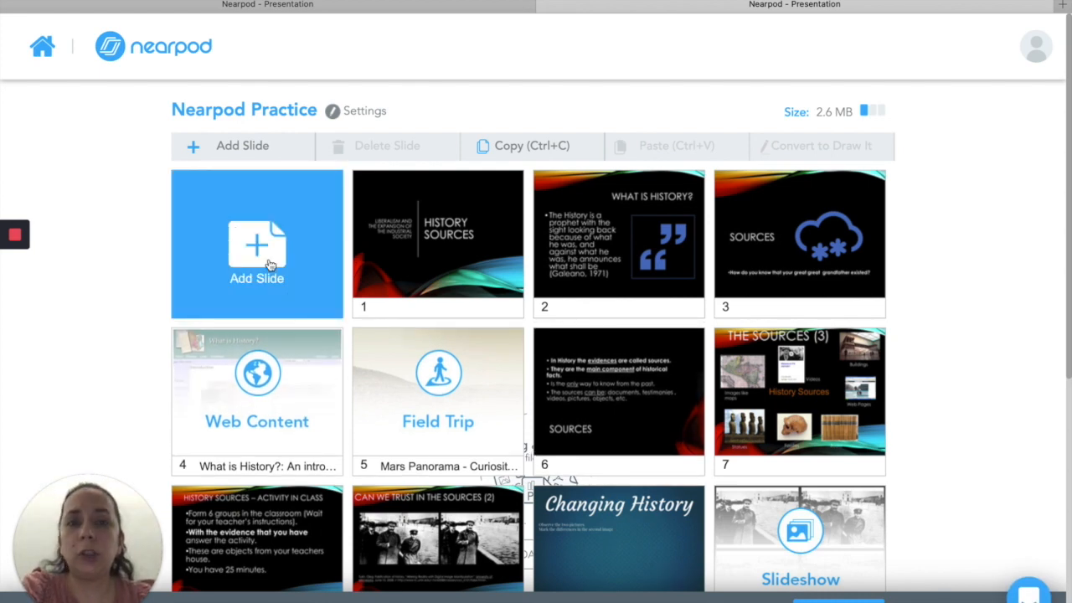
Step: Add a Poll activity with the question "I think that learning about History is:"
click(270, 265)
click(352, 209)
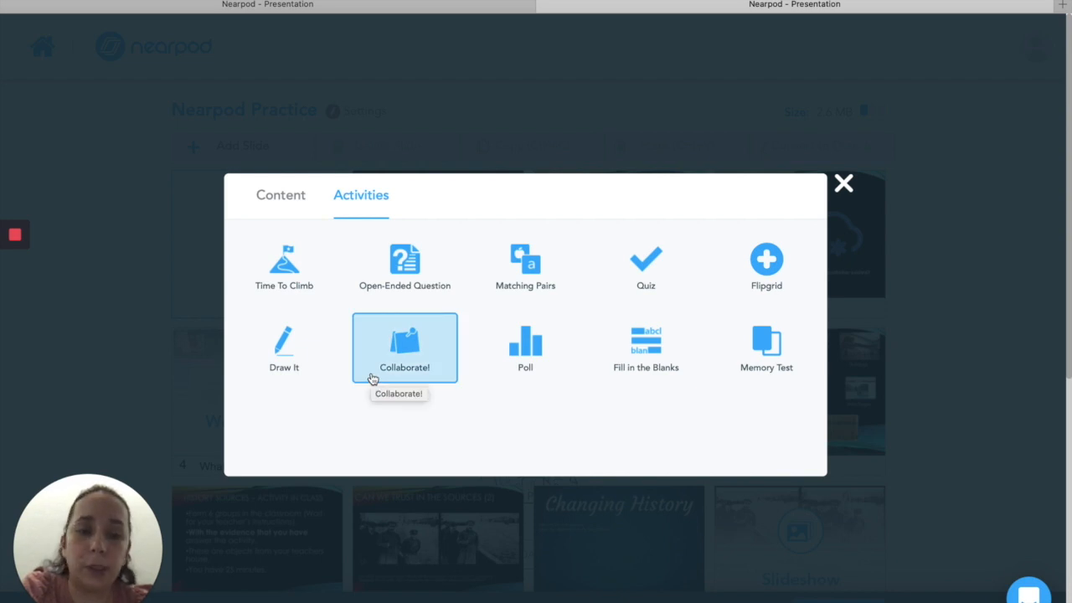
click(528, 367)
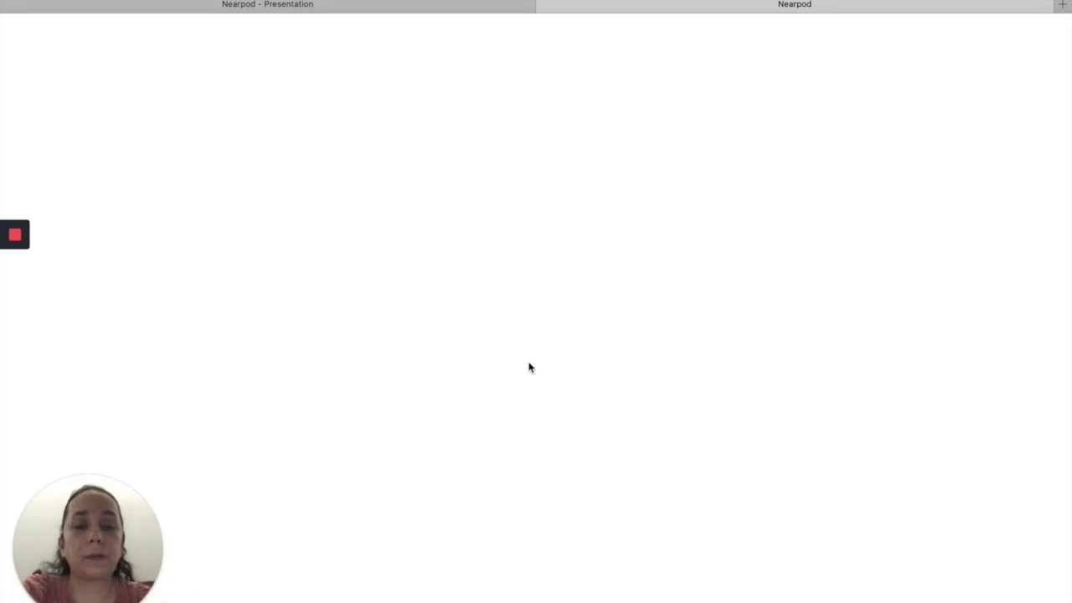
click(520, 157)
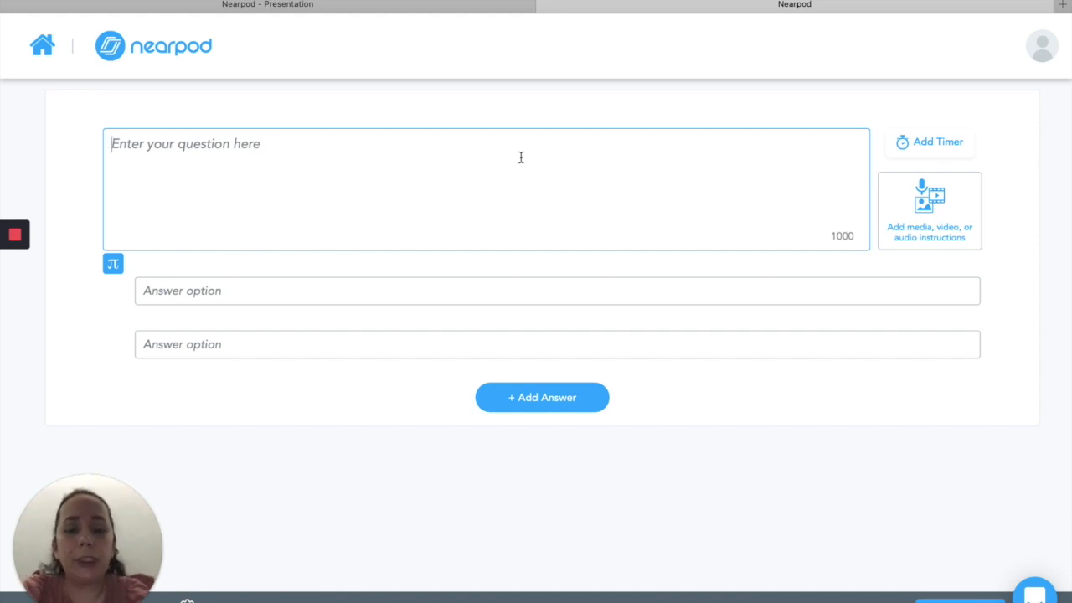
text(I)
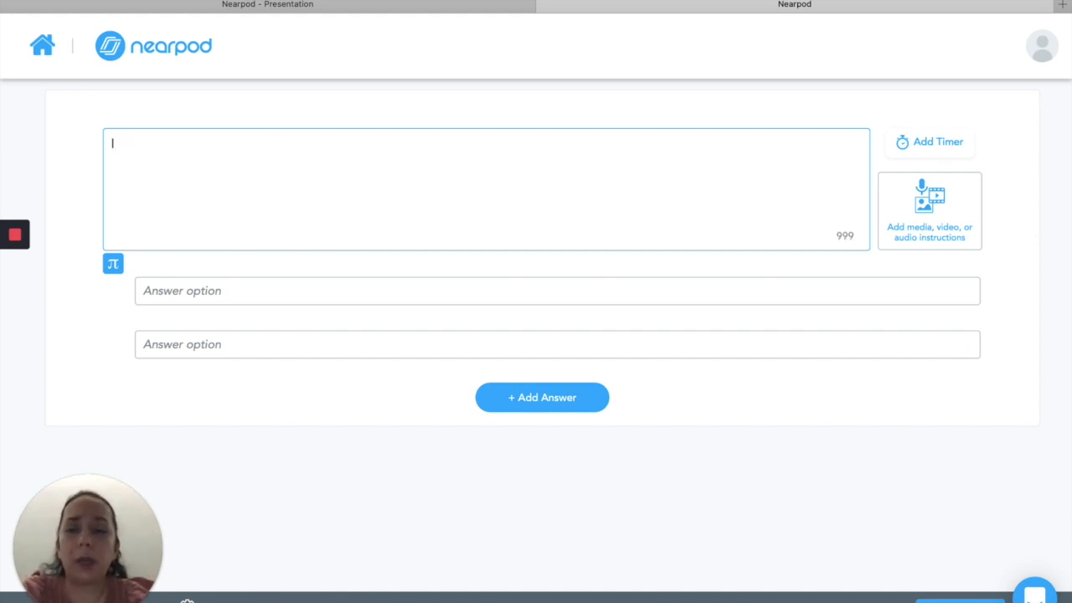
text( thin)
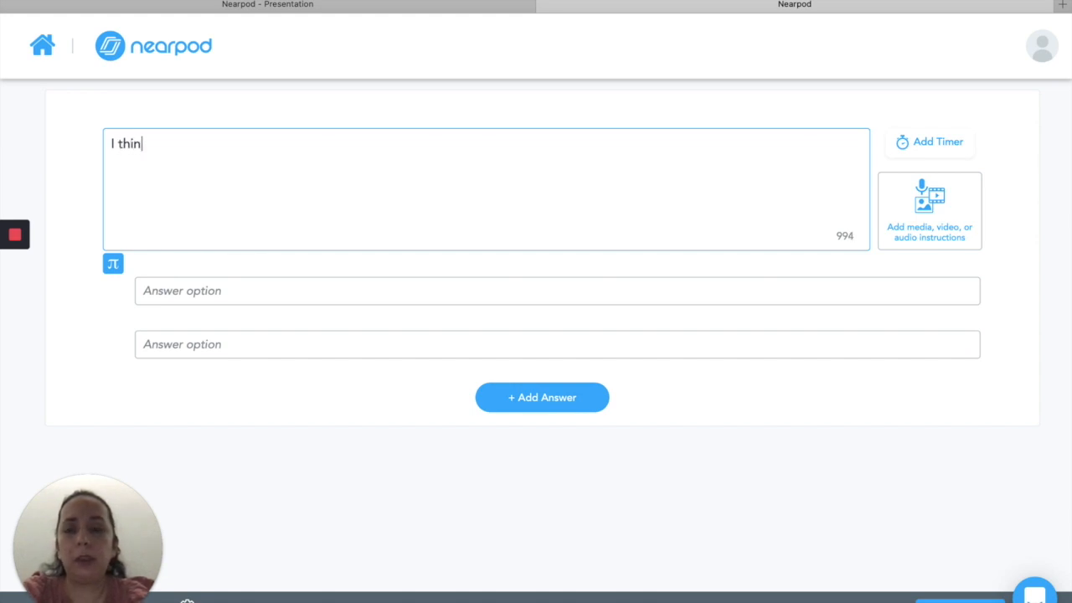
text(k that histori)
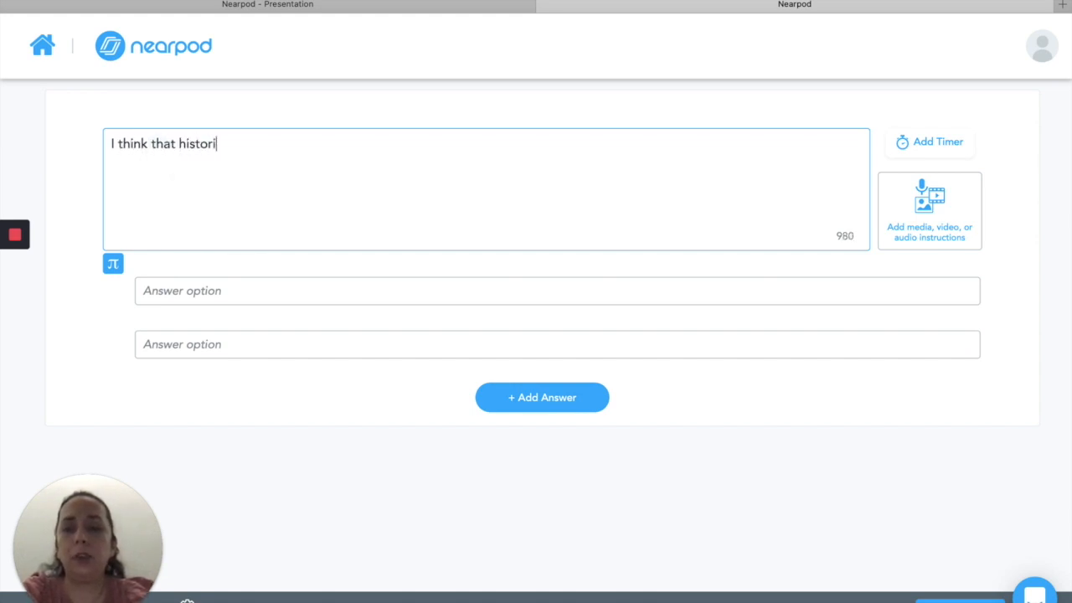
key(BackSpace)
text(y i)
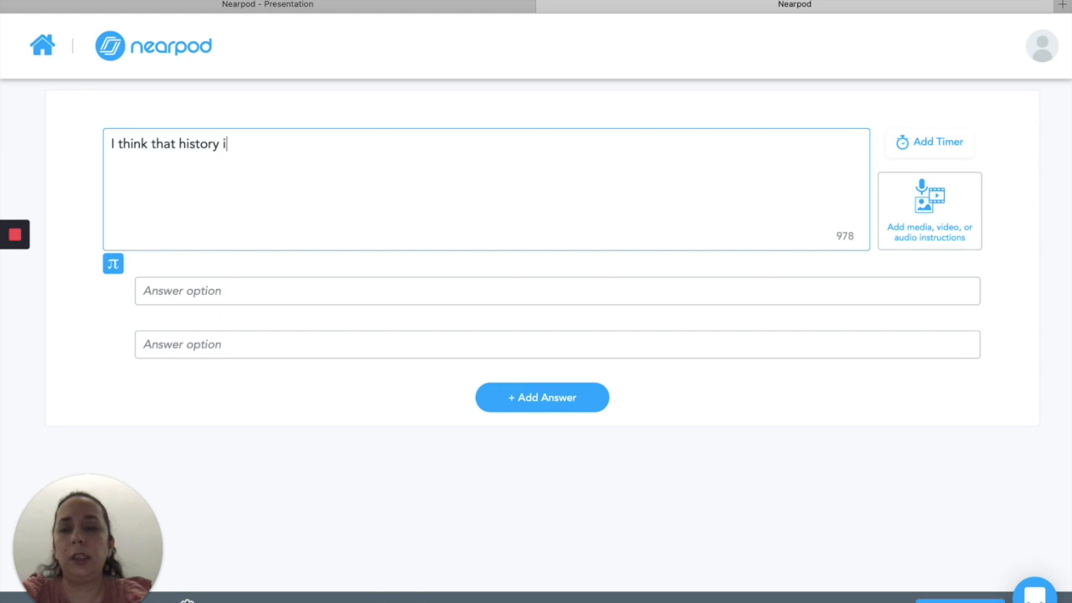
key(BackSpace)
key(BackSpace)
key(BackSpace)
key(BackSpace)
key(BackSpace)
key(BackSpace)
key(BackSpace)
key(BackSpace)
text(lea)
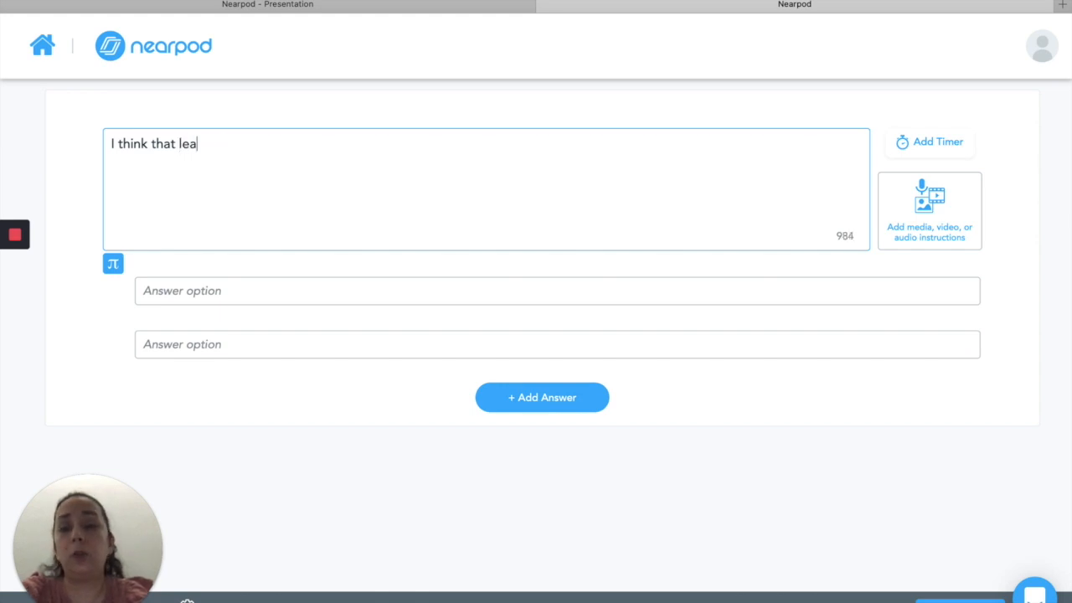
text(rning about H)
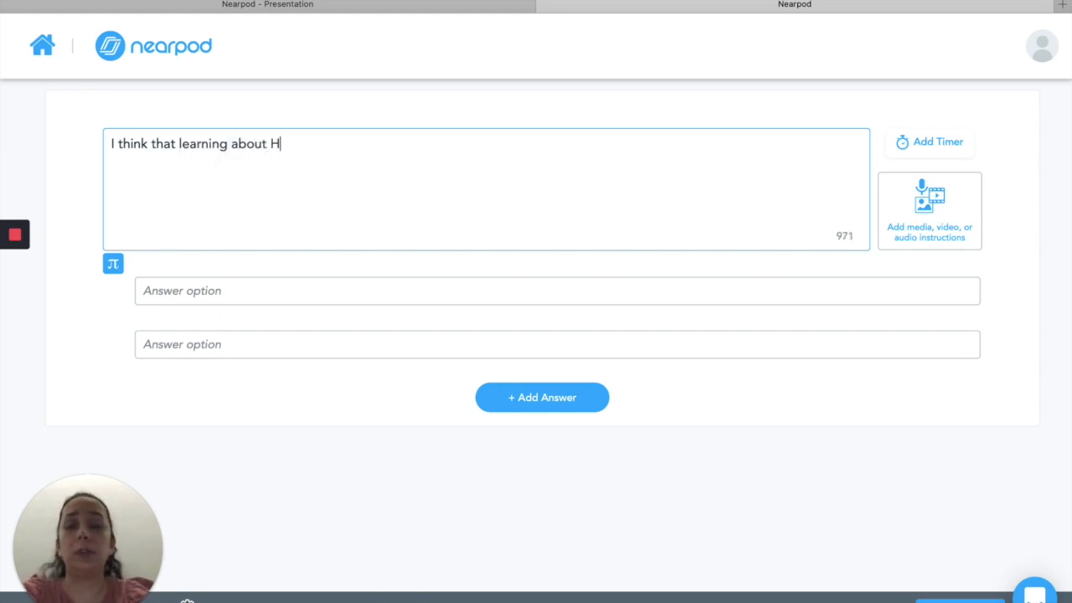
text(istory is:)
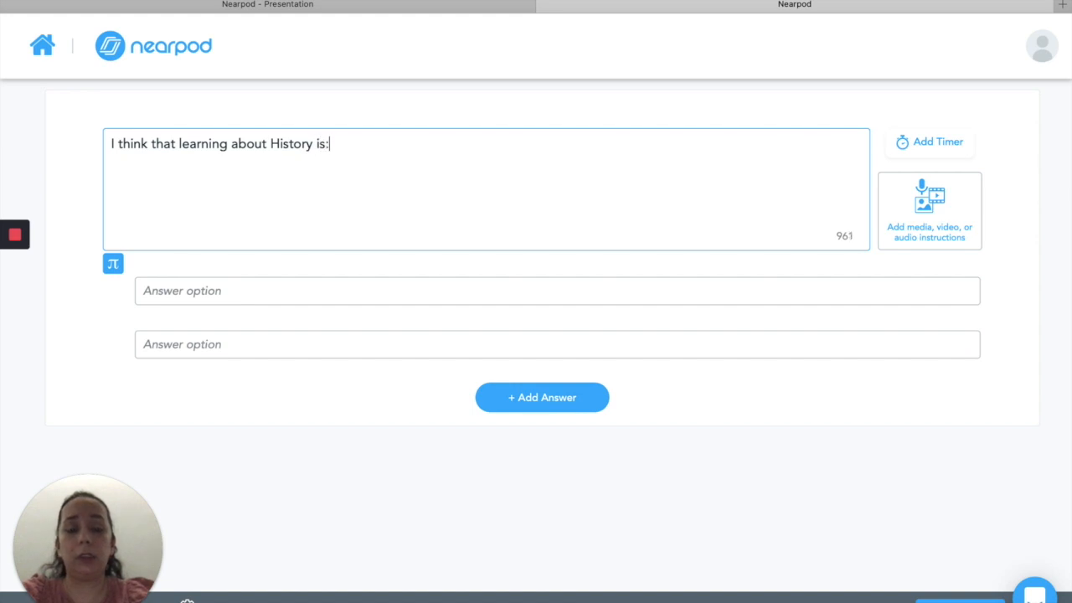
Step: Enter "Awesome", "Interesting" and "Boring" as the first three answer options of the poll
click(382, 290)
text(Awesome)
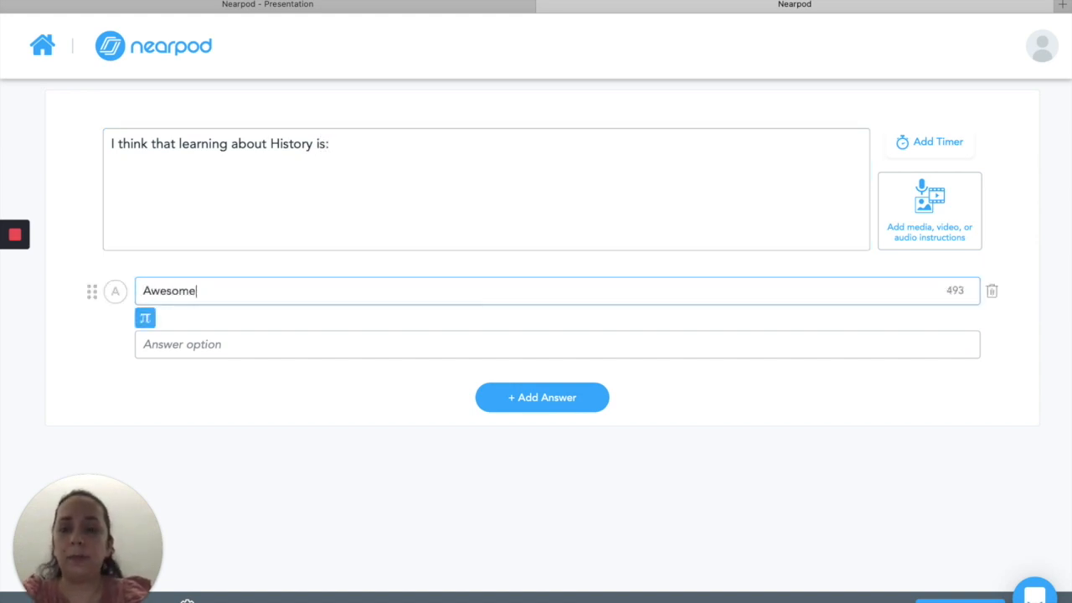
click(299, 348)
text(Inte)
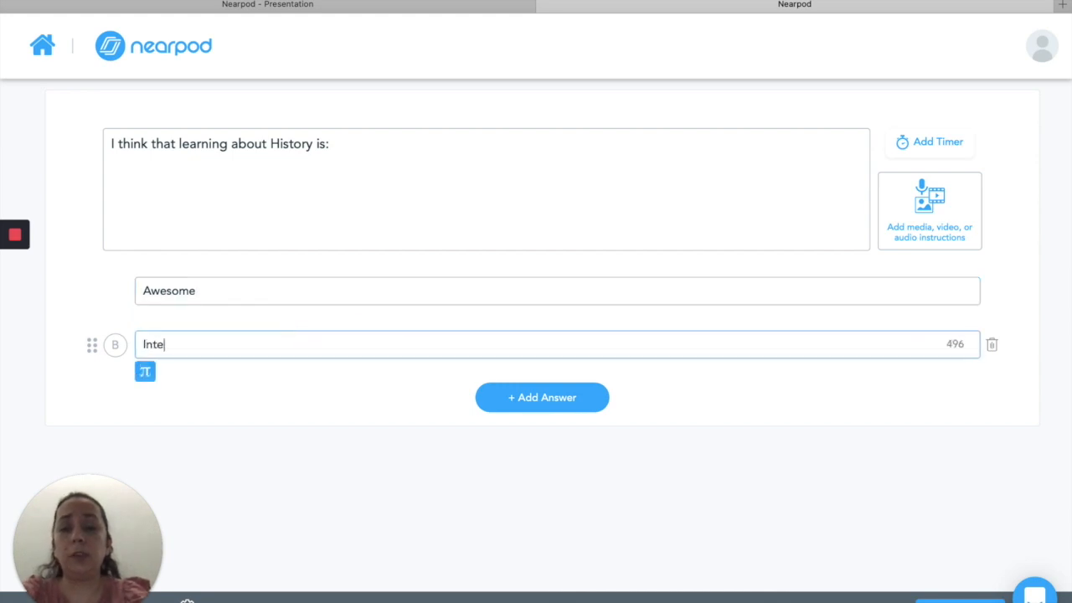
text(resting)
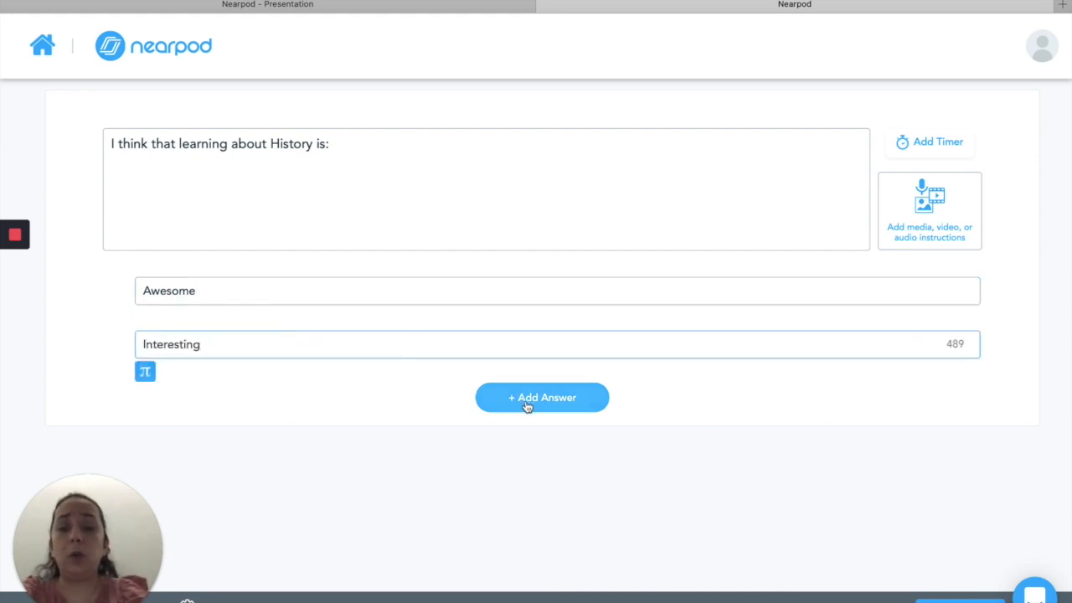
click(526, 400)
click(296, 392)
text(Boring)
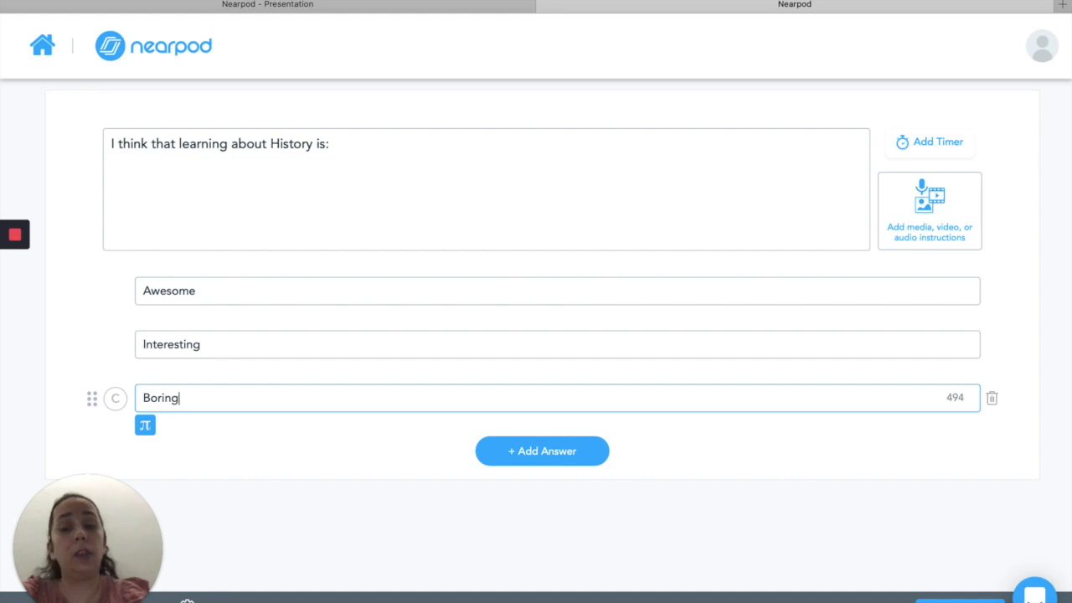
Step: Add two more answer options to the poll, "Useful" and "Useless"
click(539, 449)
click(366, 450)
text(U)
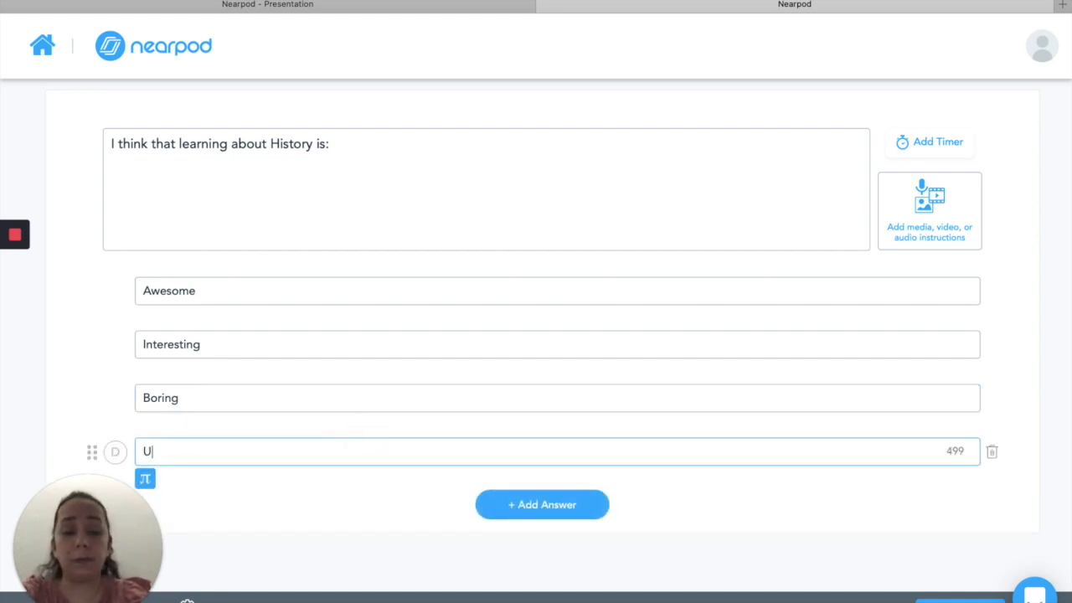
text(seful)
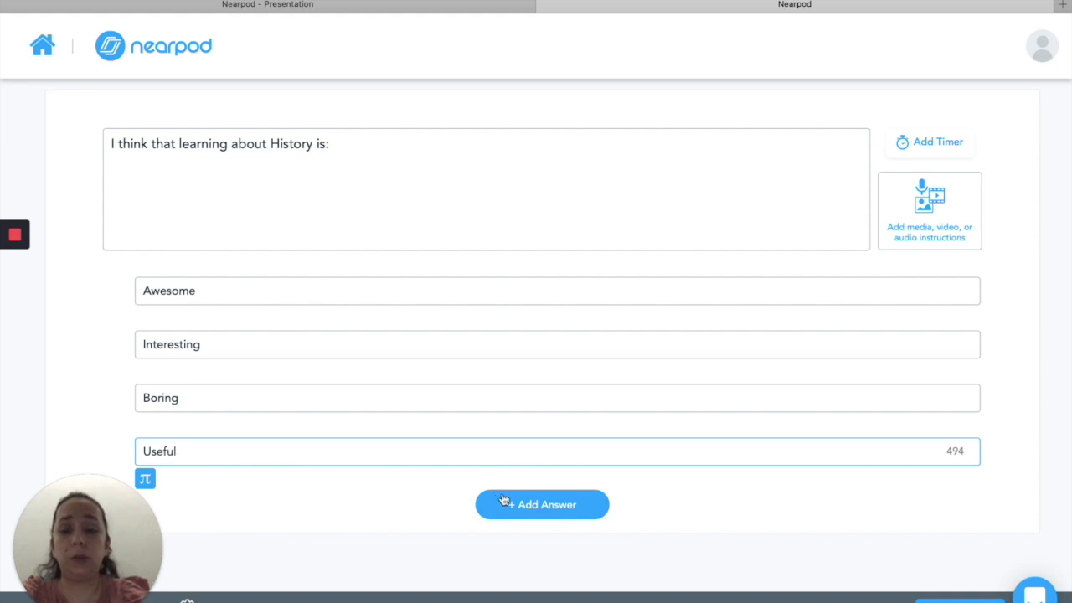
click(524, 503)
click(361, 505)
text(Use)
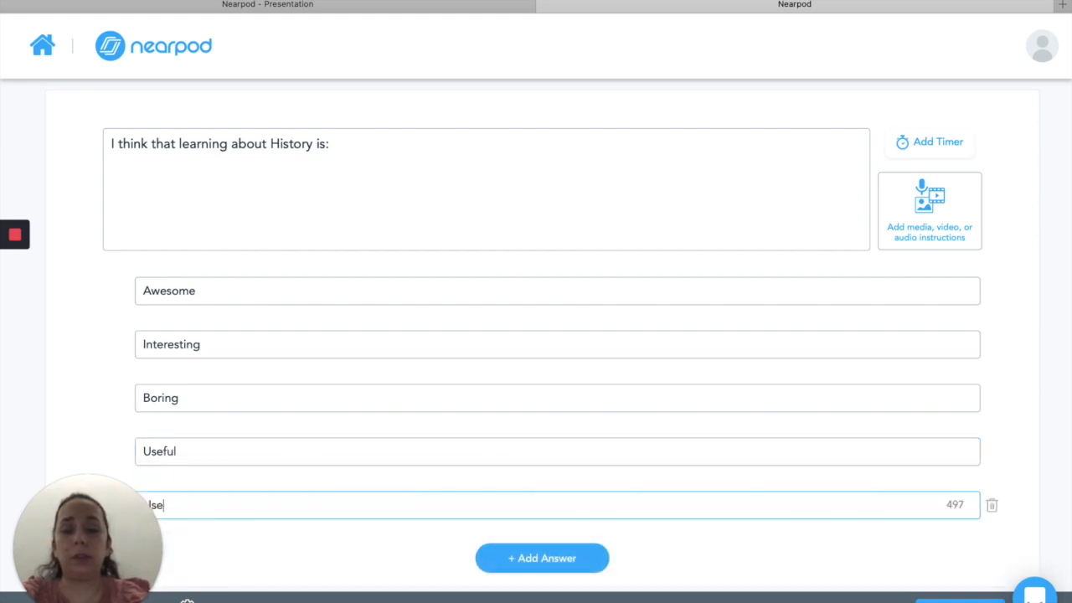
text(less)
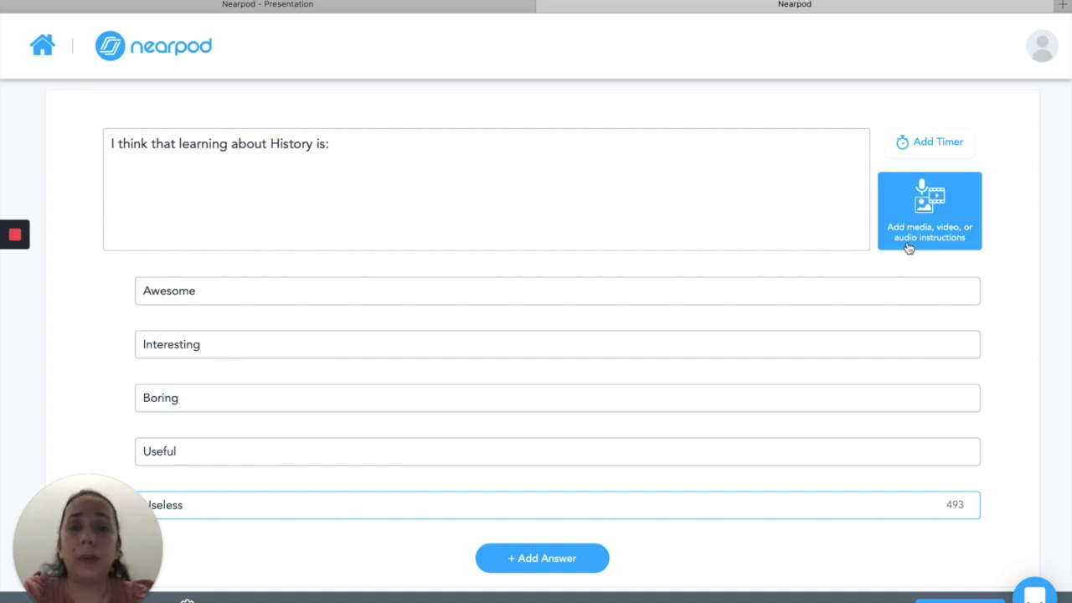
Step: Add an activity timer of 00 minutes and 15 seconds to the poll
click(940, 142)
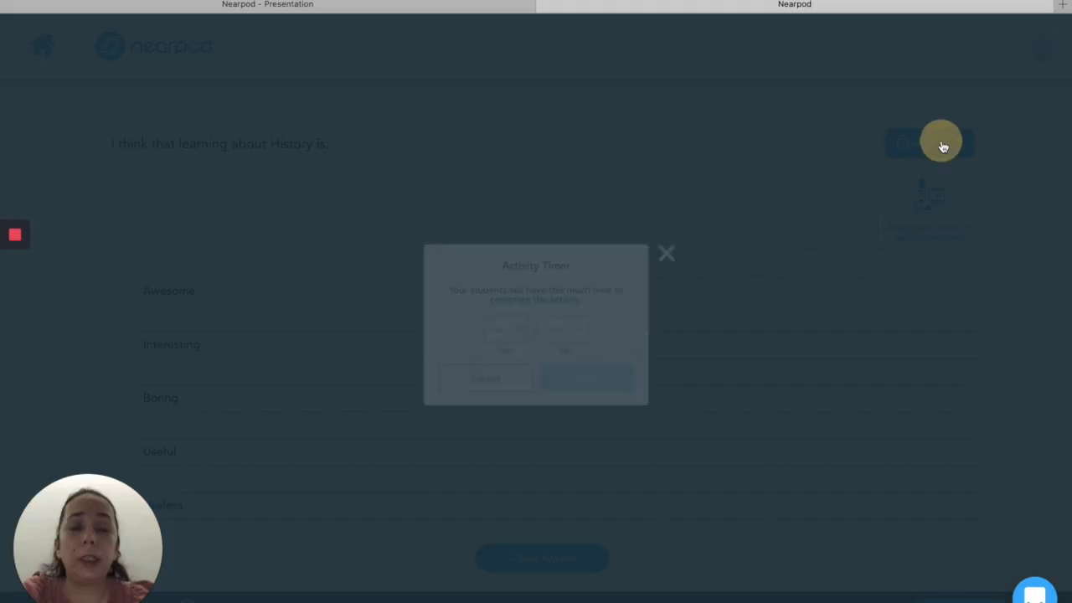
click(567, 335)
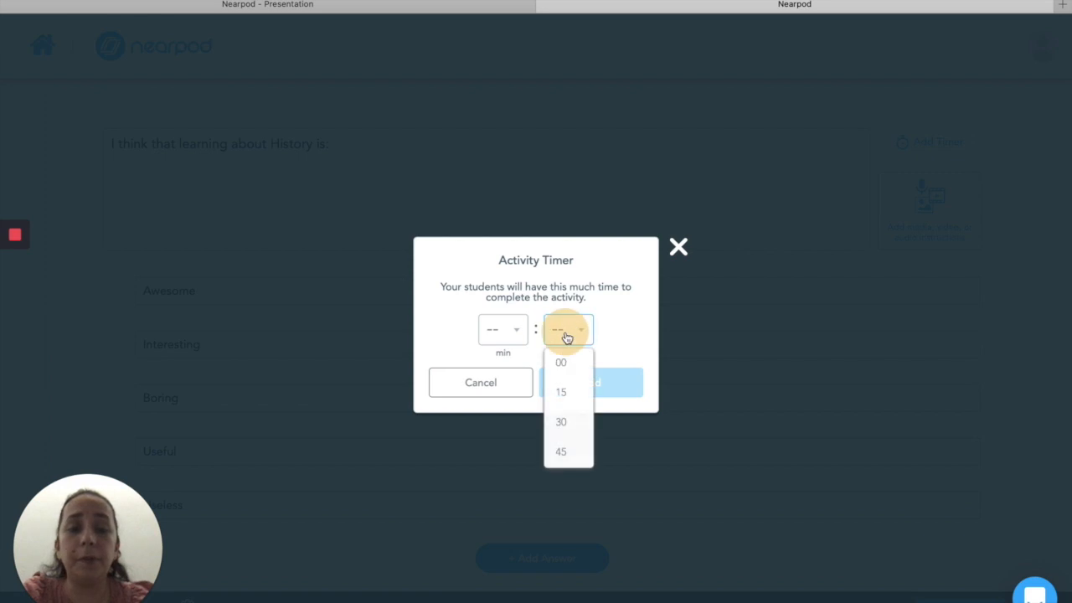
click(568, 393)
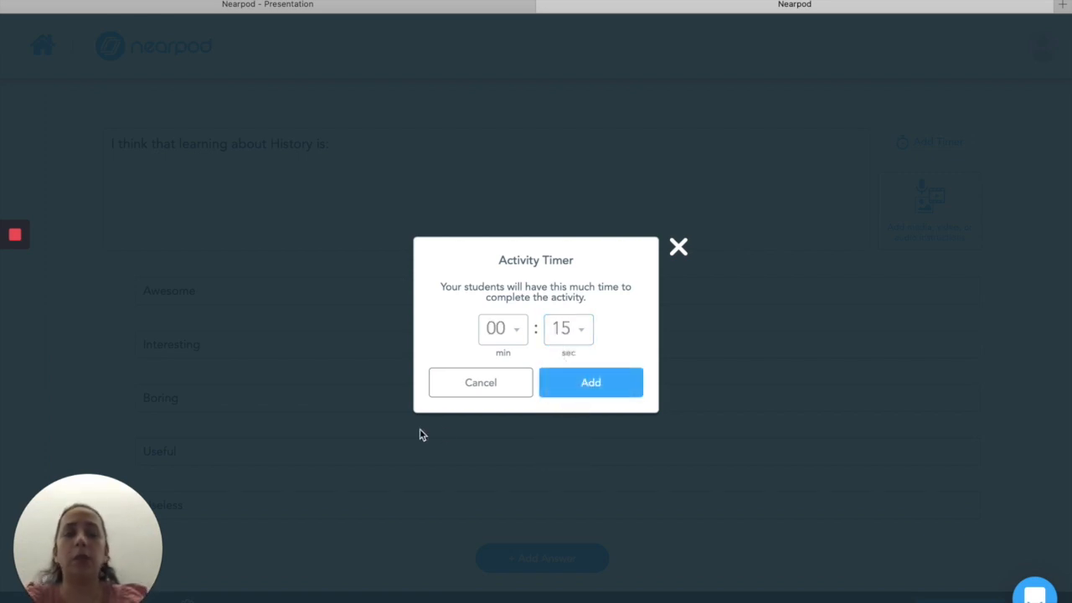
click(582, 394)
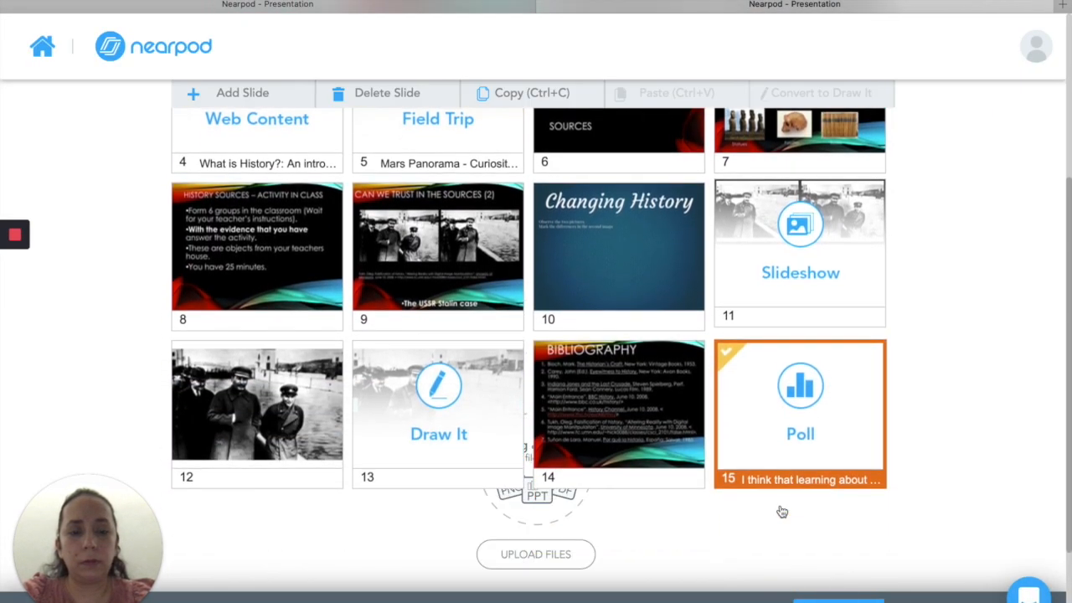
Step: Move the Poll from the end of the lesson to position 3, right after the "What is History?" slide
drag(769, 433, 562, 223)
scroll(562, 222, up, 4)
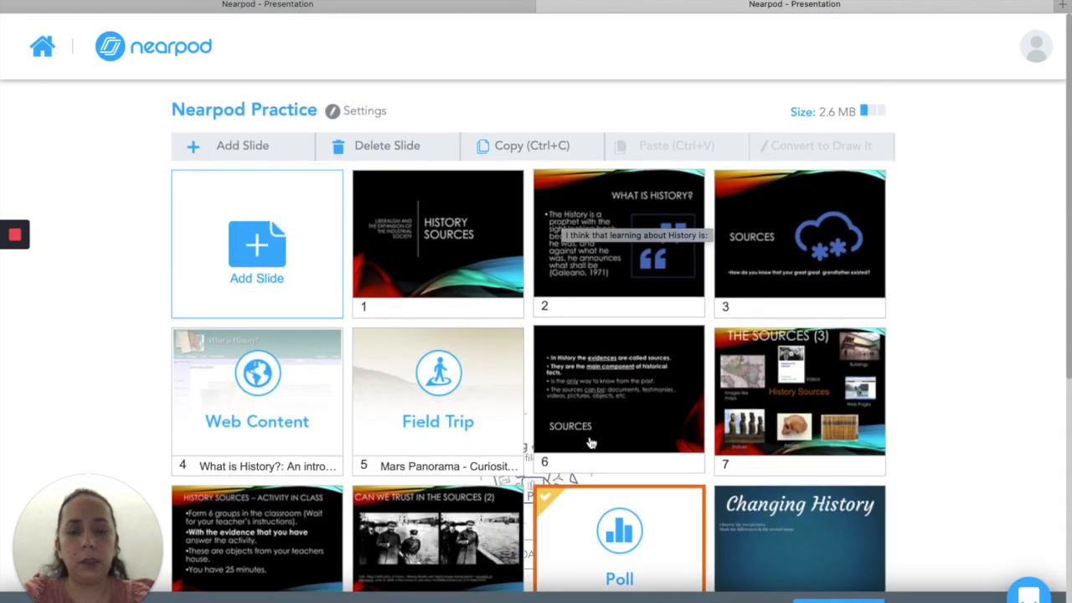
drag(587, 532, 779, 231)
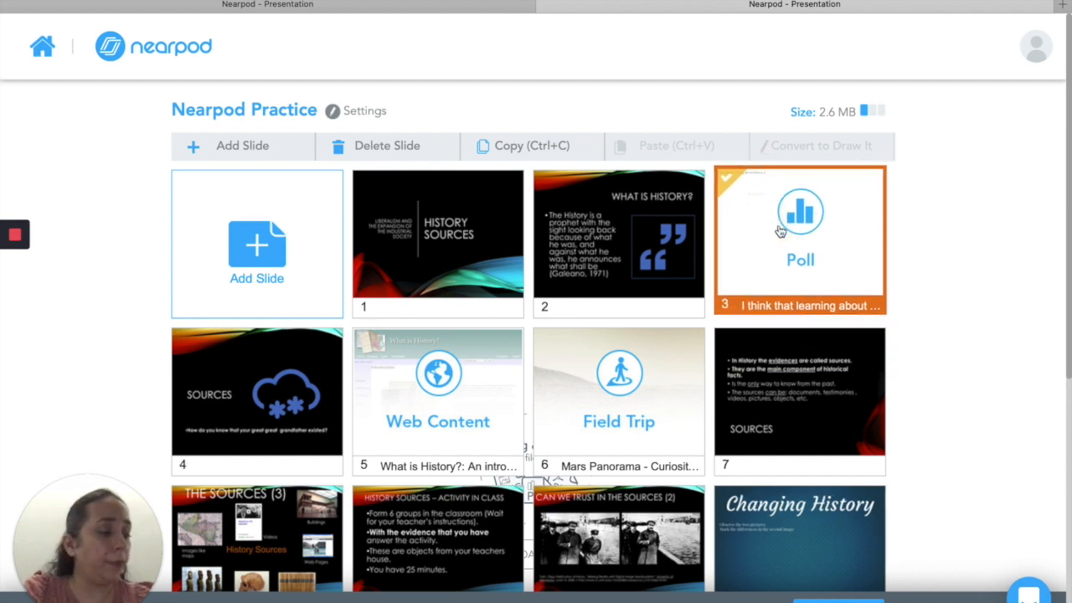
Step: Add a Quiz activity with the first question "What is this course about?"
click(240, 144)
click(379, 202)
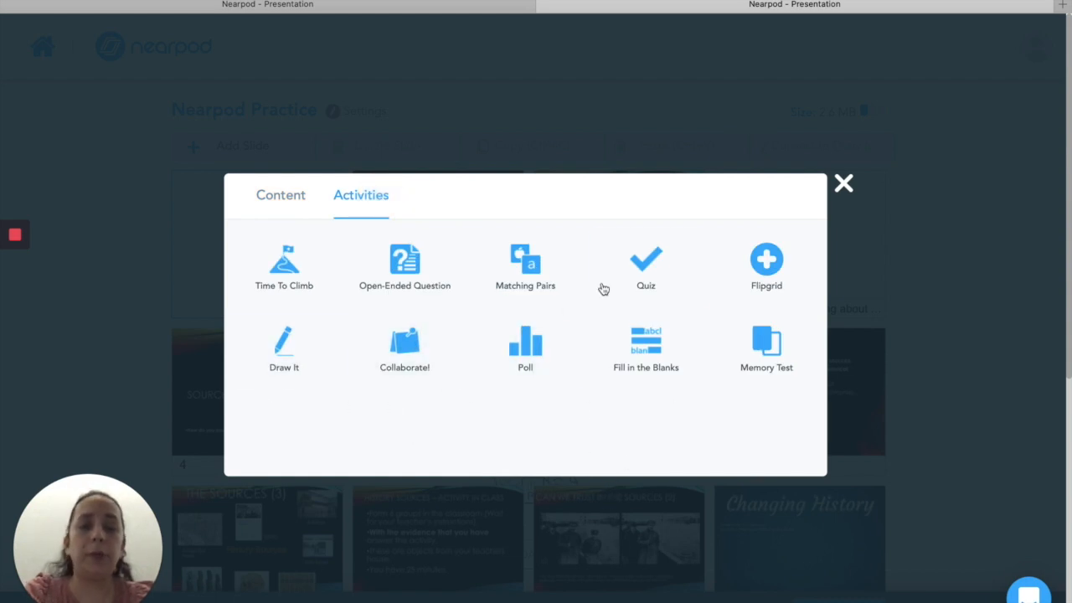
click(642, 276)
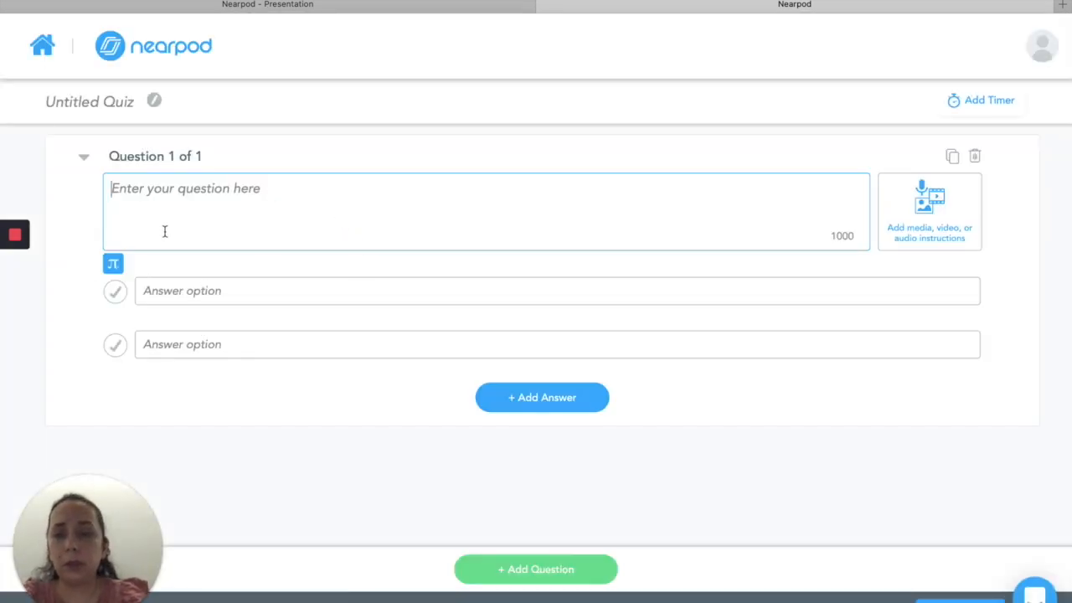
text(W)
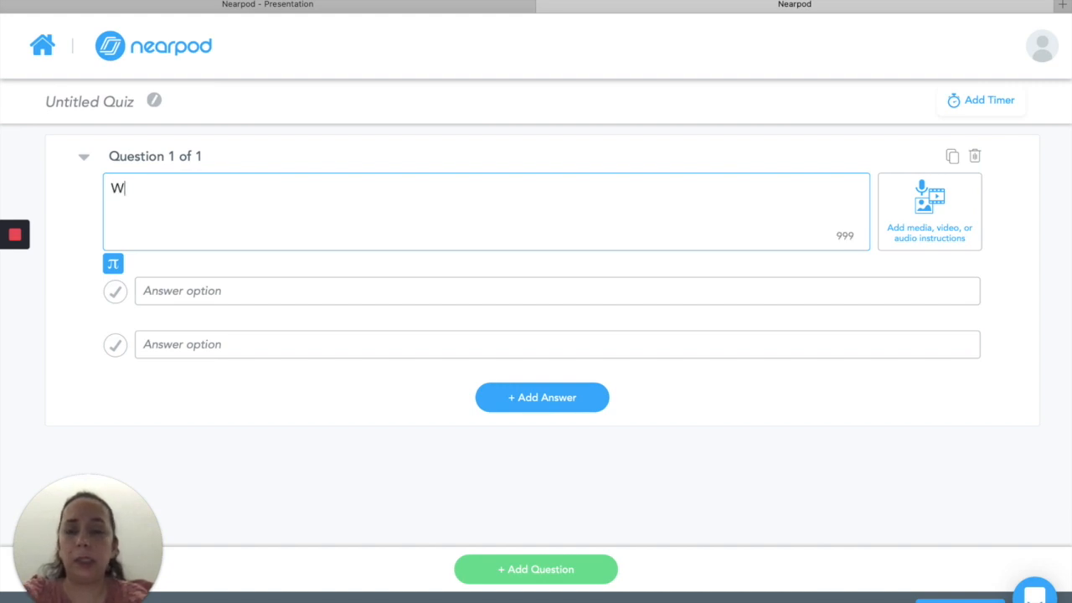
text(hat is this course aob)
key(BackSpace)
key(BackSpace)
text(bo)
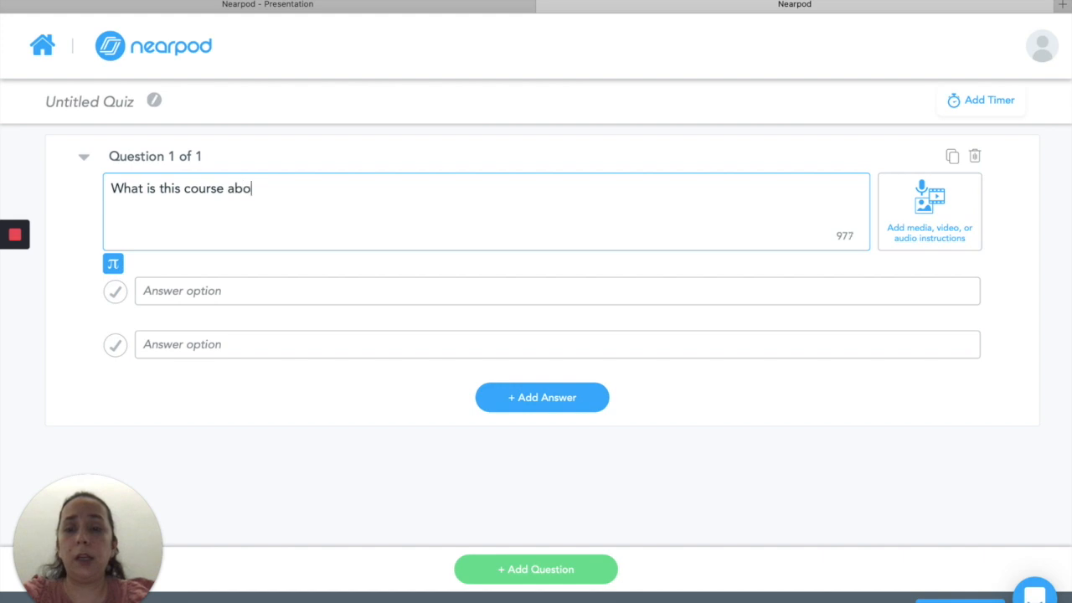
text(ut?)
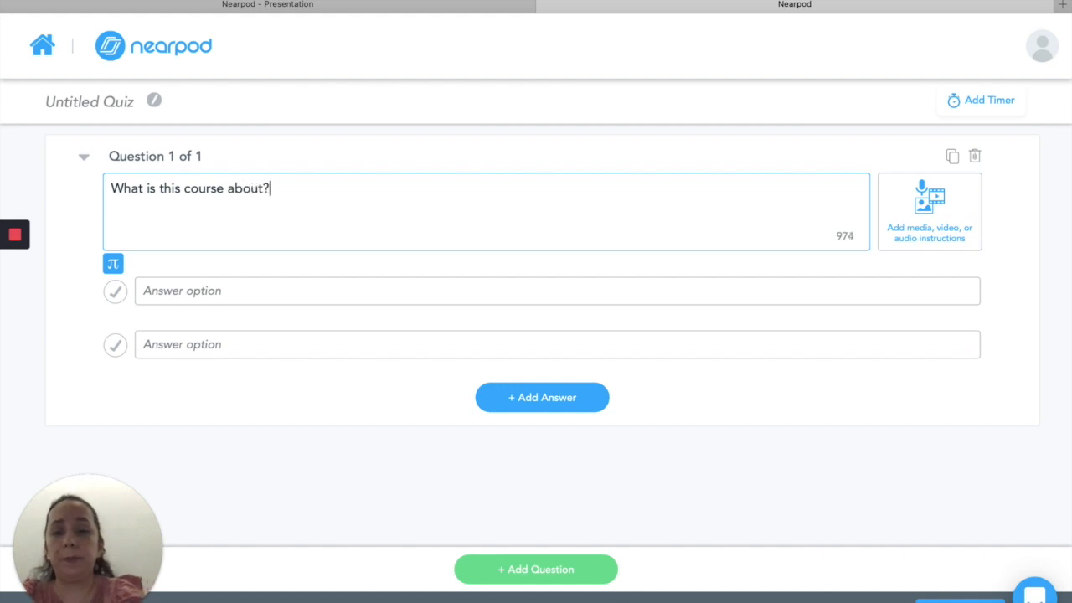
Step: Enter the answers "Nearpod", "History" and "I have no idea" for the first quiz question, and mark "Nearpod" as correct
click(206, 285)
text(Nearpod)
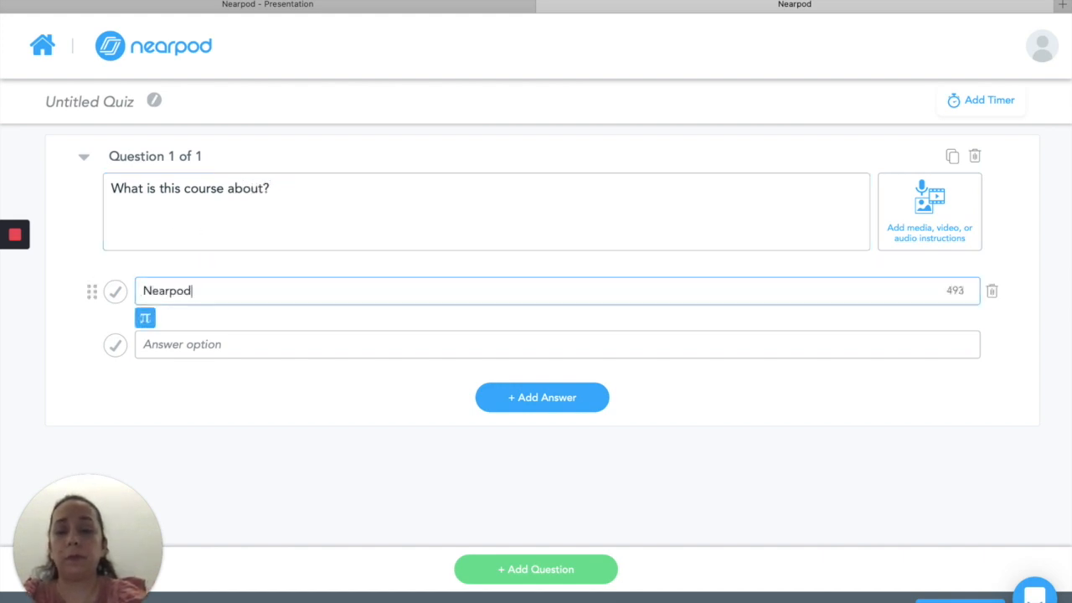
click(175, 347)
text(History)
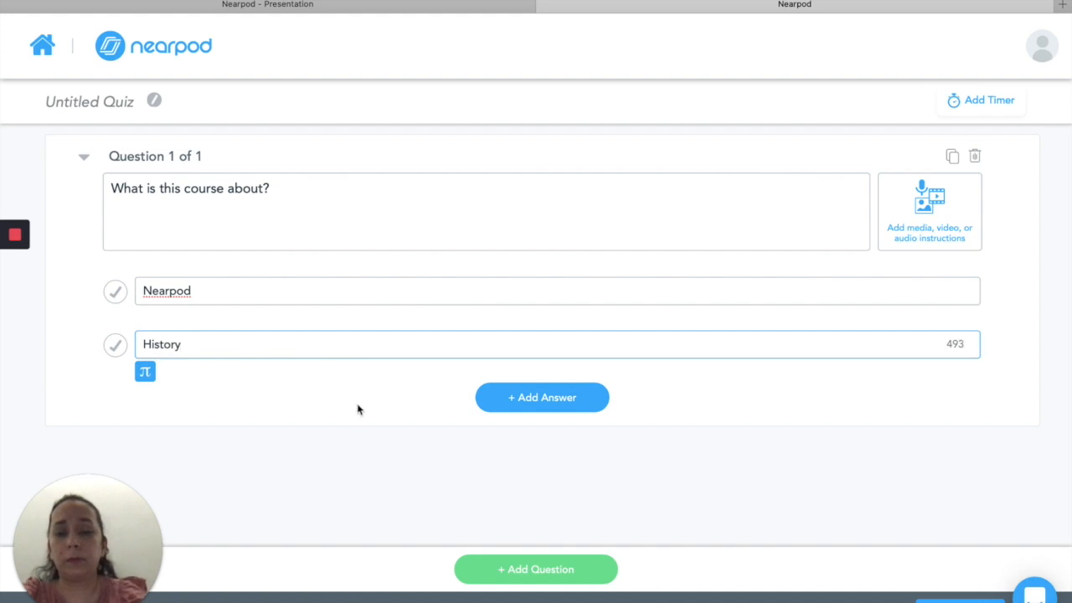
click(493, 399)
click(352, 390)
text(I ha)
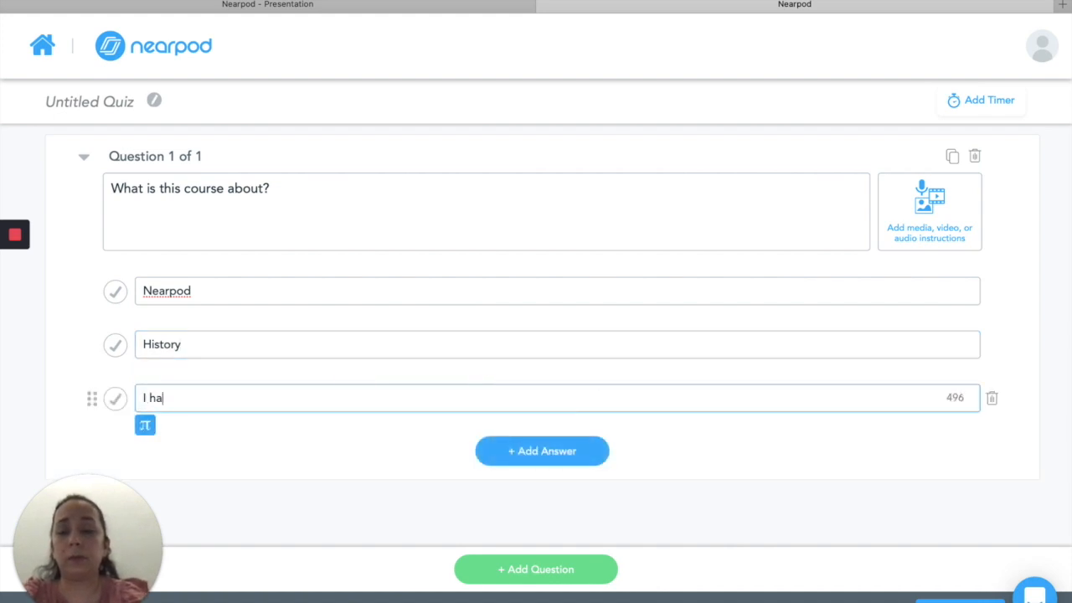
text(ve no idea)
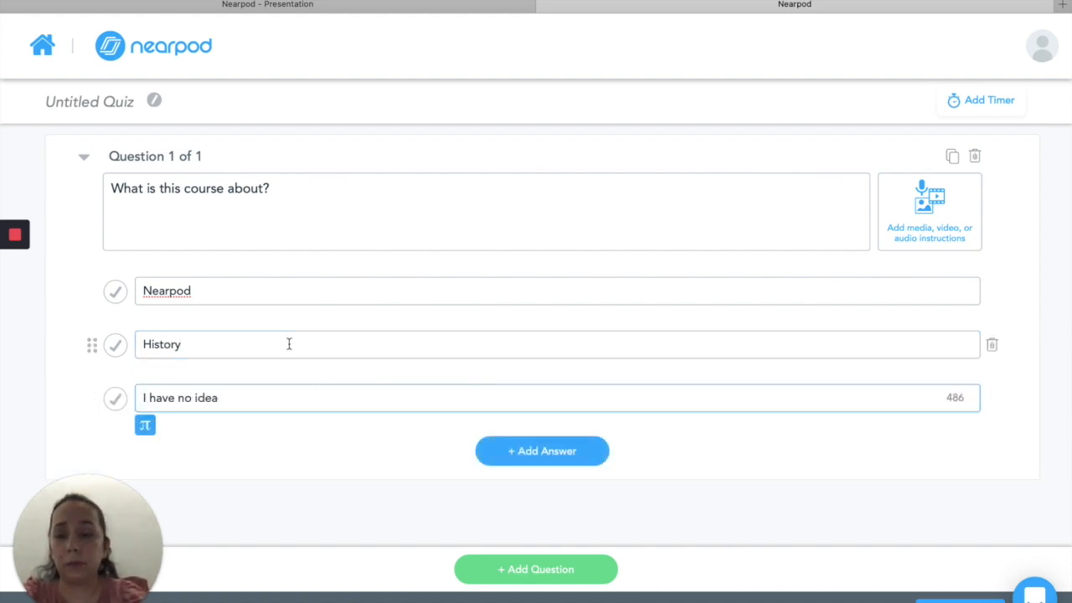
click(118, 293)
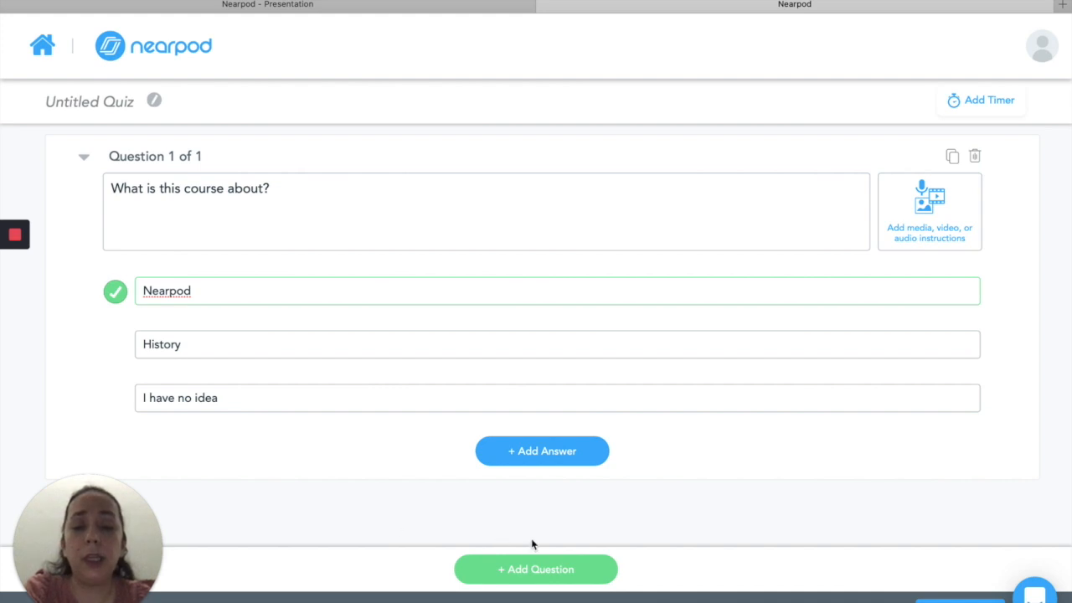
Step: Add a second quiz question, "This course is about Nearpod:", with the answers "True" and "False", and mark "True" as correct
click(531, 573)
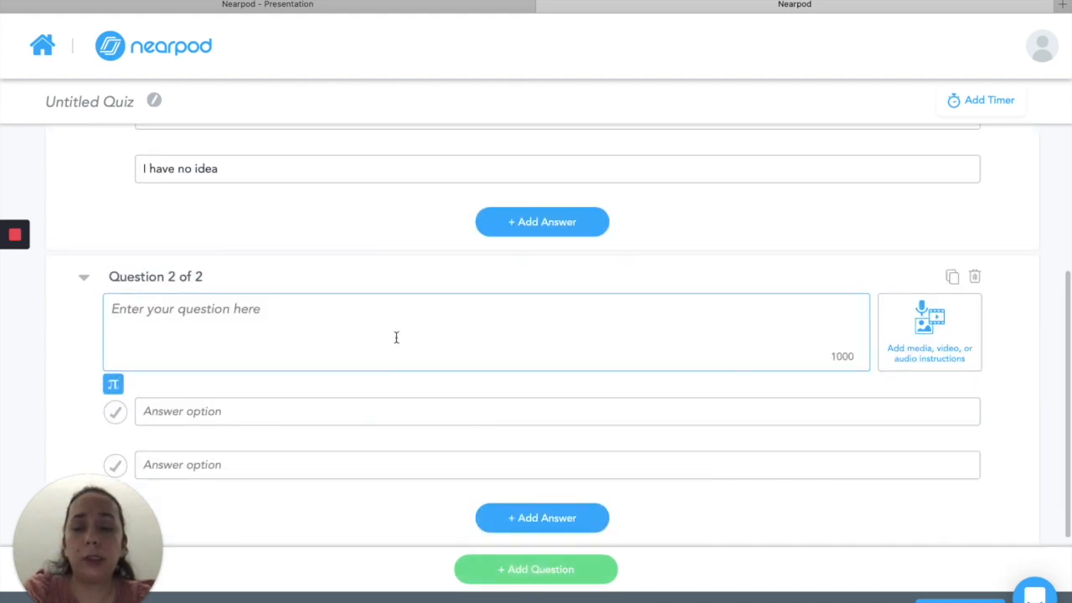
text(This course)
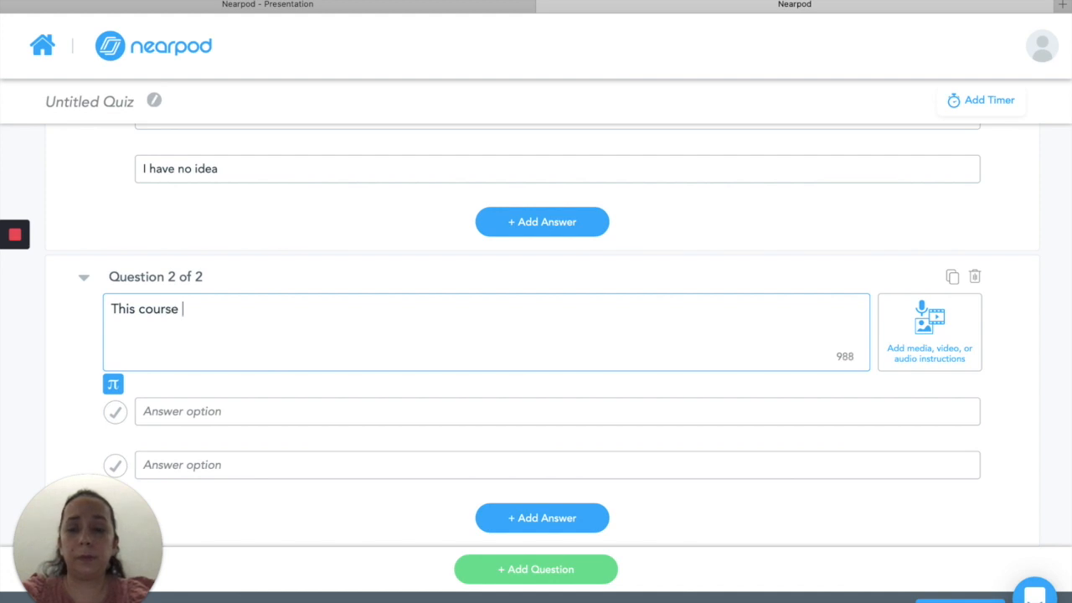
text( is about Nearpod:)
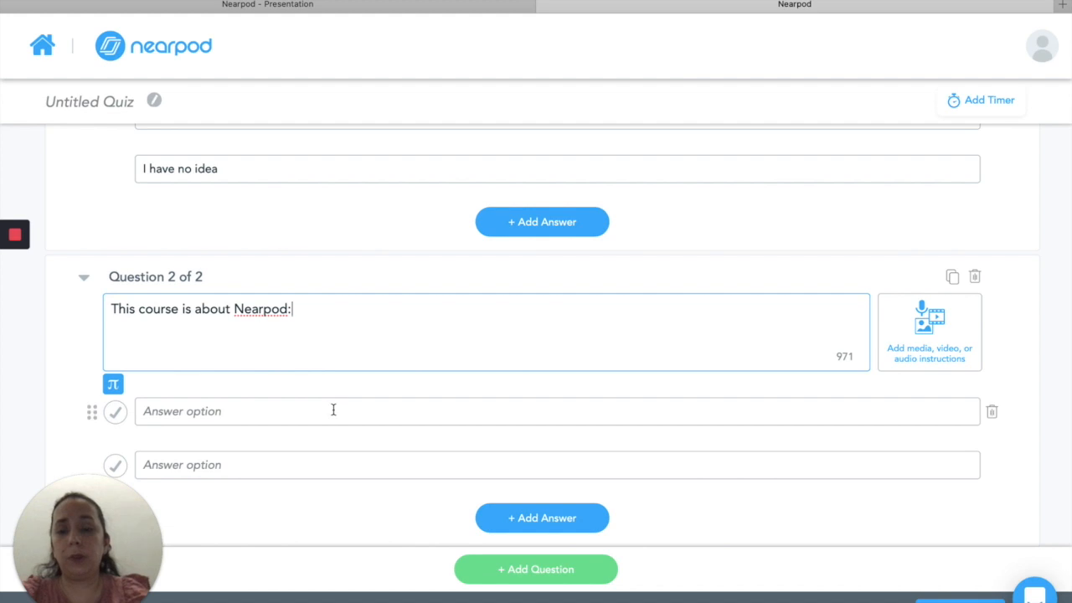
click(333, 409)
text(True)
click(309, 467)
text(False)
click(115, 411)
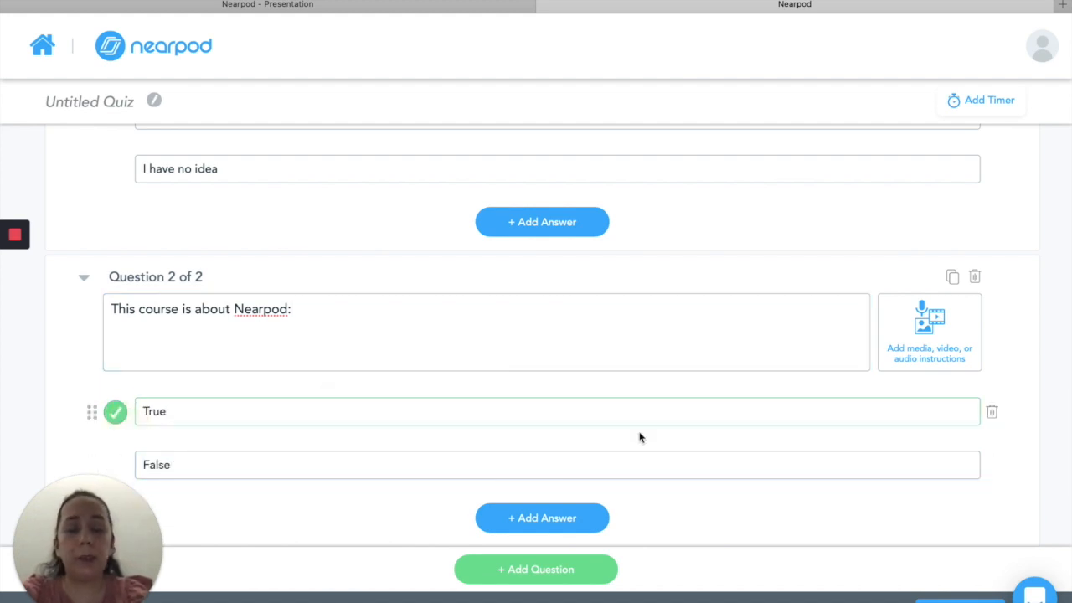
Step: Duplicate the second quiz question and delete the copy
click(951, 278)
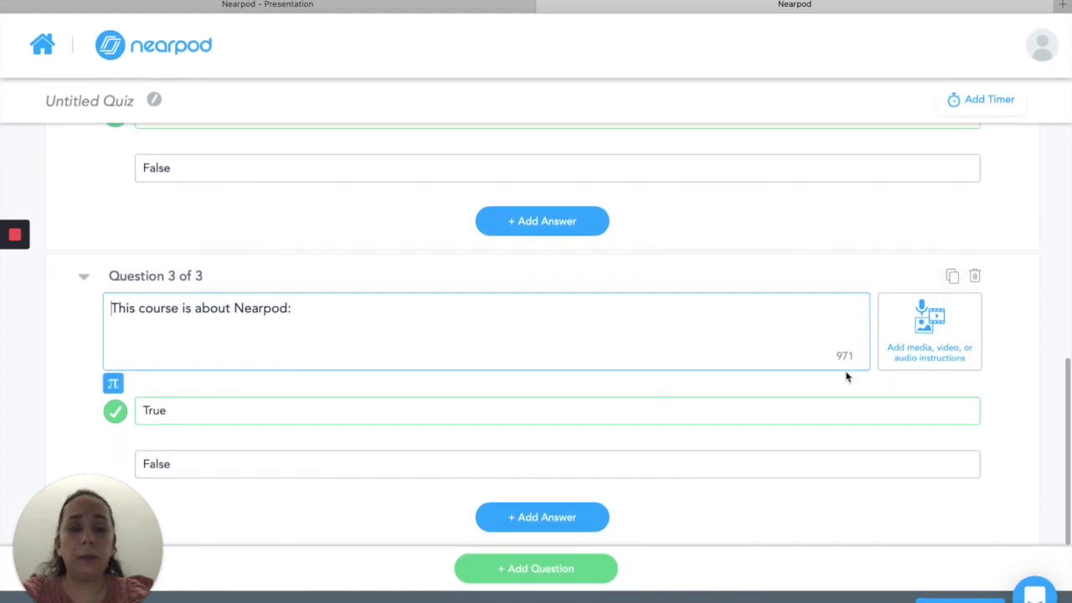
click(974, 280)
scroll(790, 371, up, 2)
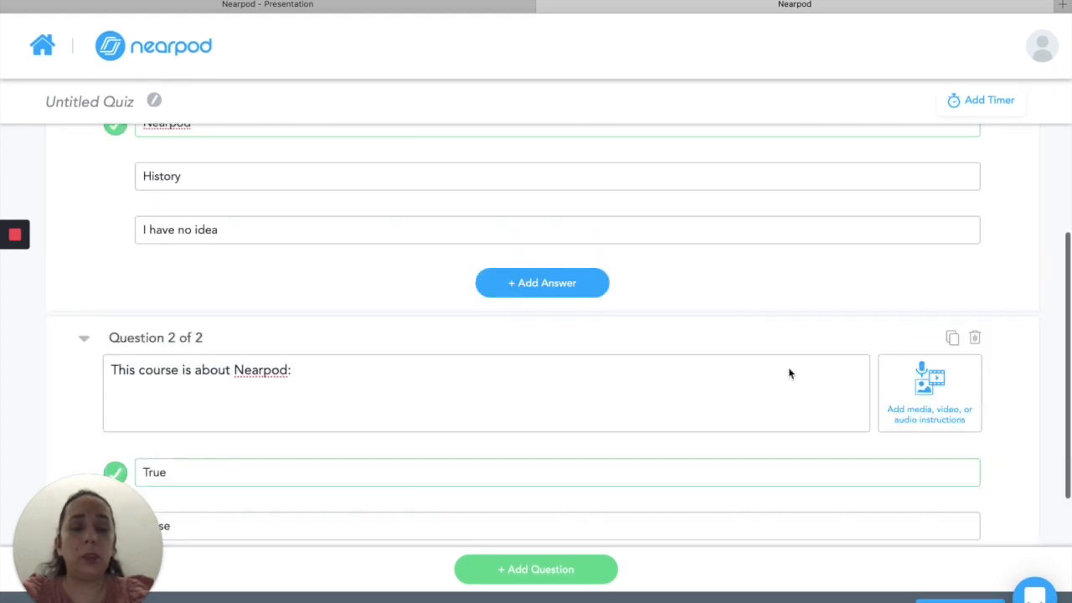
scroll(790, 371, down, 2)
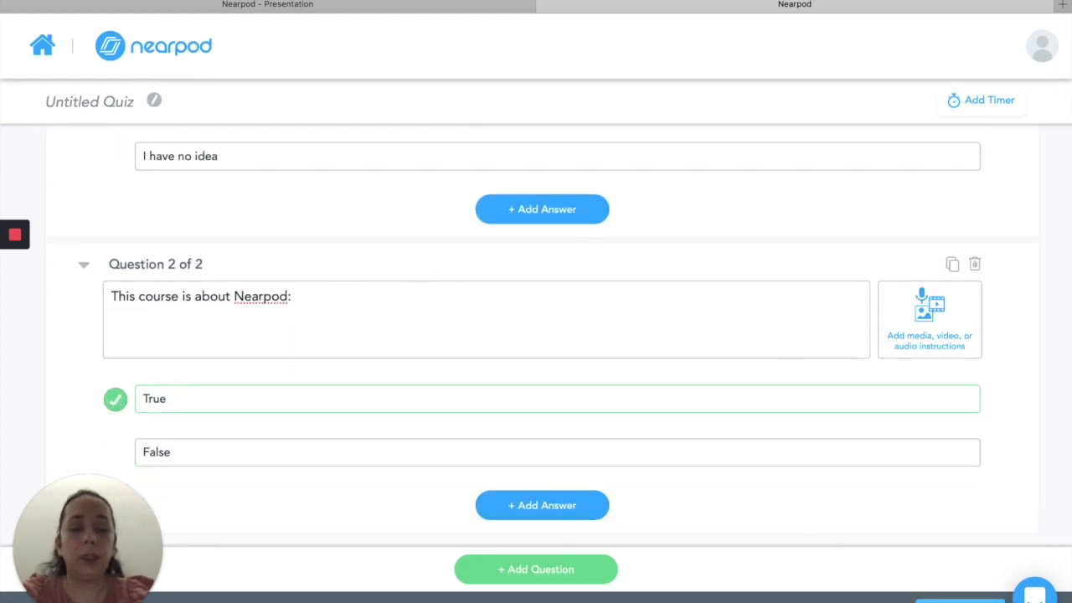
Step: Save the quiz and move it to position 15, between the Draw It activity and the Bibliography slide
click(963, 601)
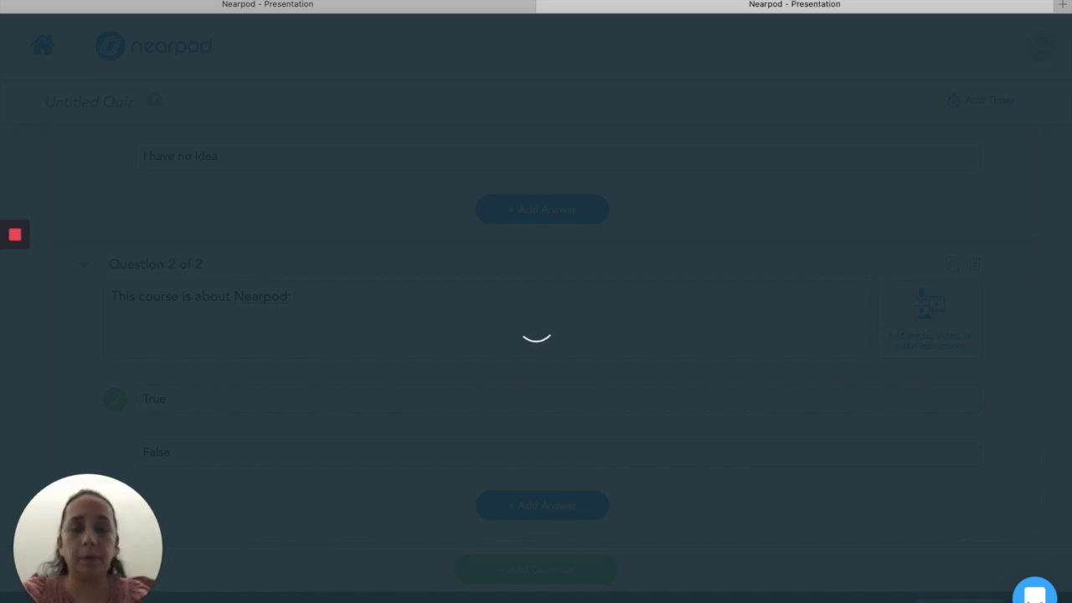
scroll(793, 571, down, 6)
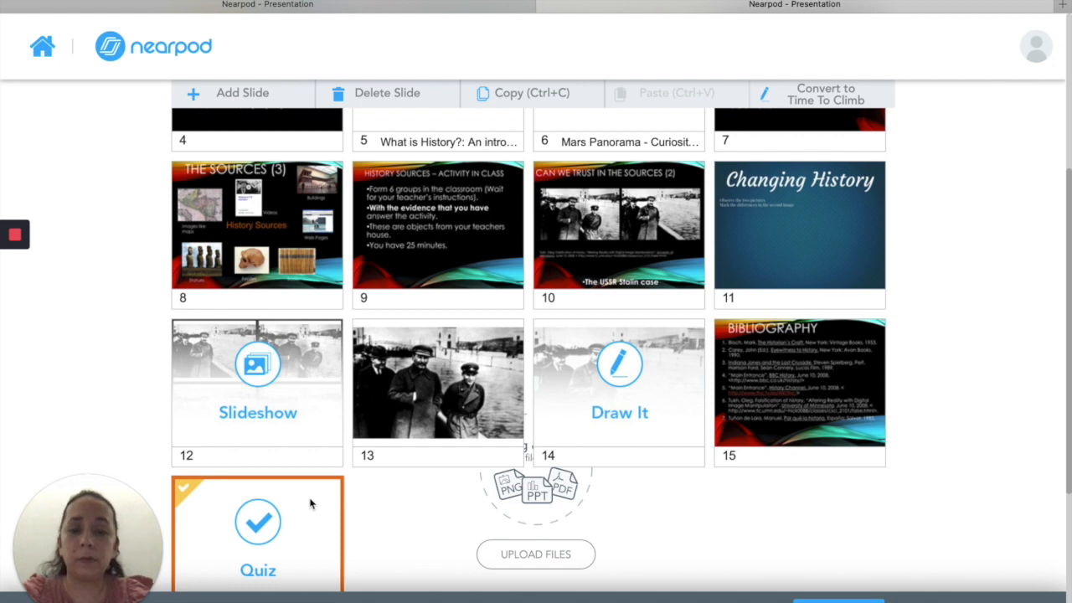
drag(310, 503, 723, 379)
scroll(724, 383, up, 5)
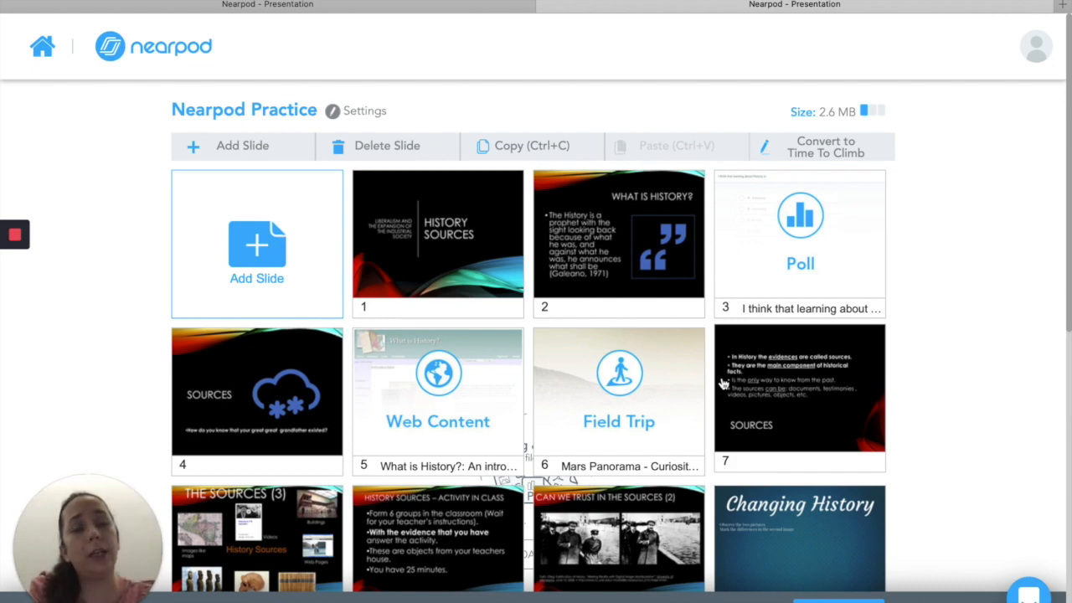
scroll(857, 426, down, 5)
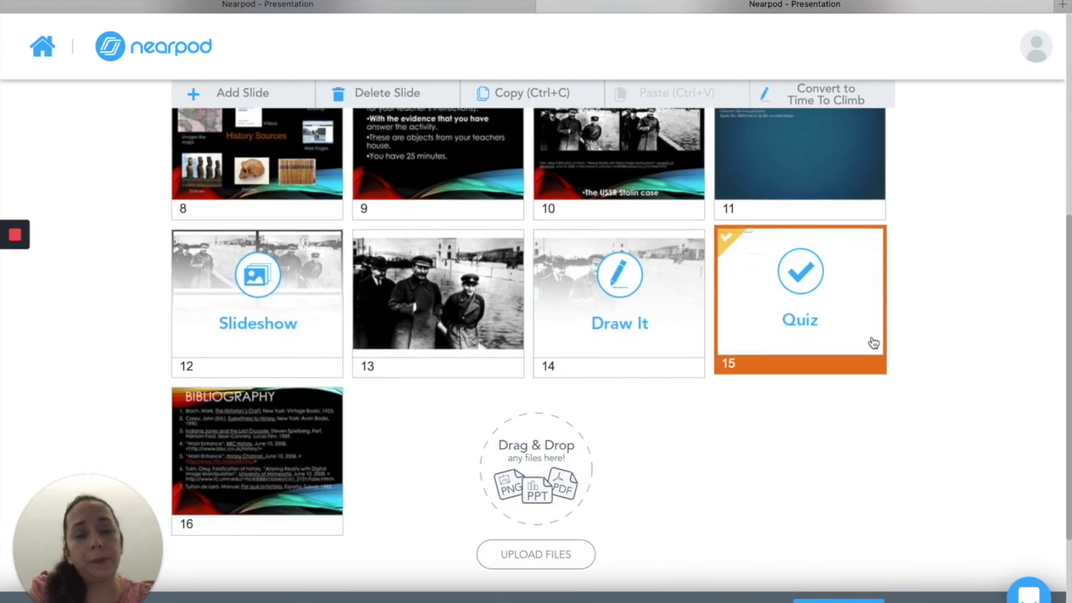
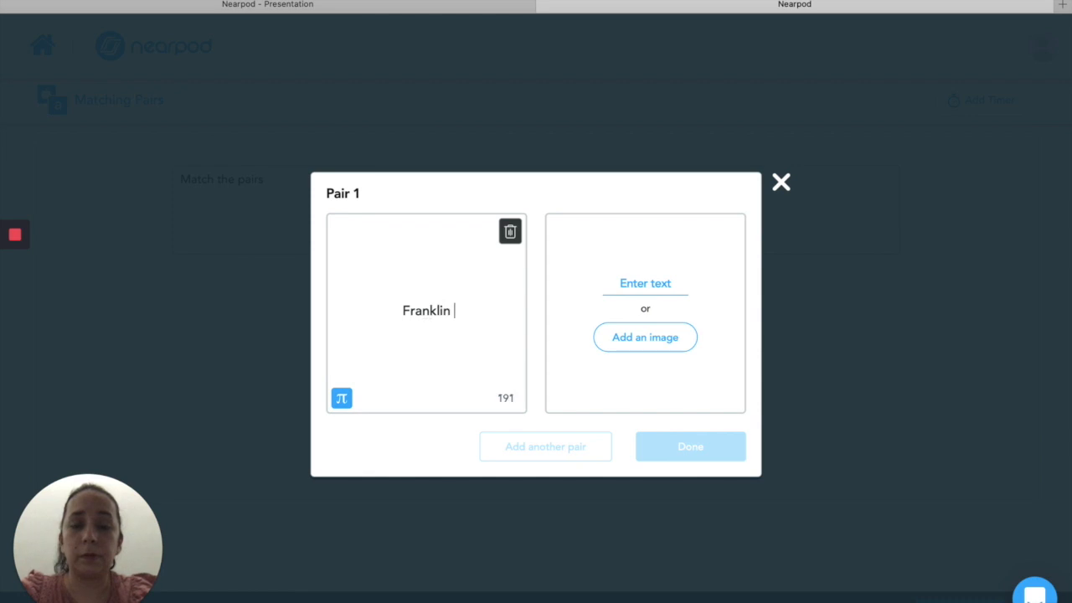
Step: Complete the text of the first matching pair's first item as "Franklin D Roosevelt"
key(BackSpace)
key(BackSpace)
text(D )
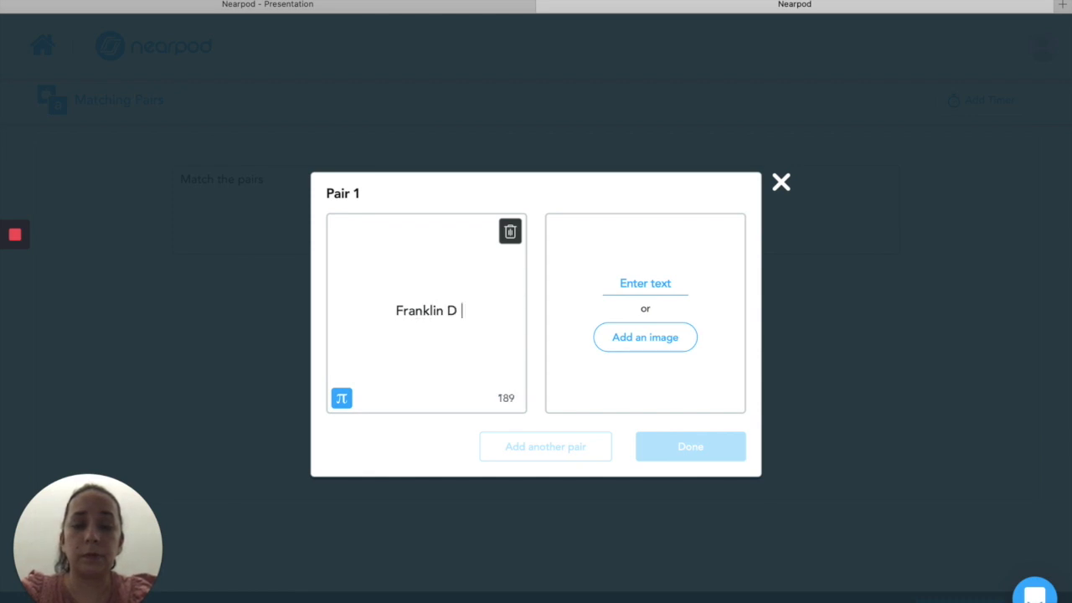
text(Roosevelt)
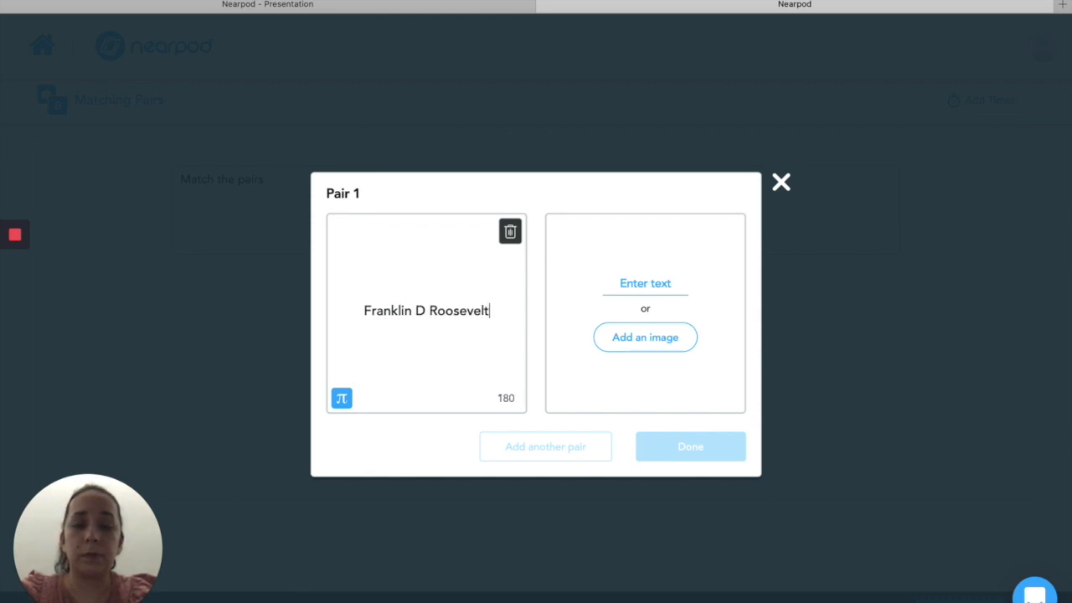
Step: Search the web images for "Franklin D Roosevelt" and save the first portrait as the match in pair 1
click(643, 340)
click(515, 174)
text(Franklin)
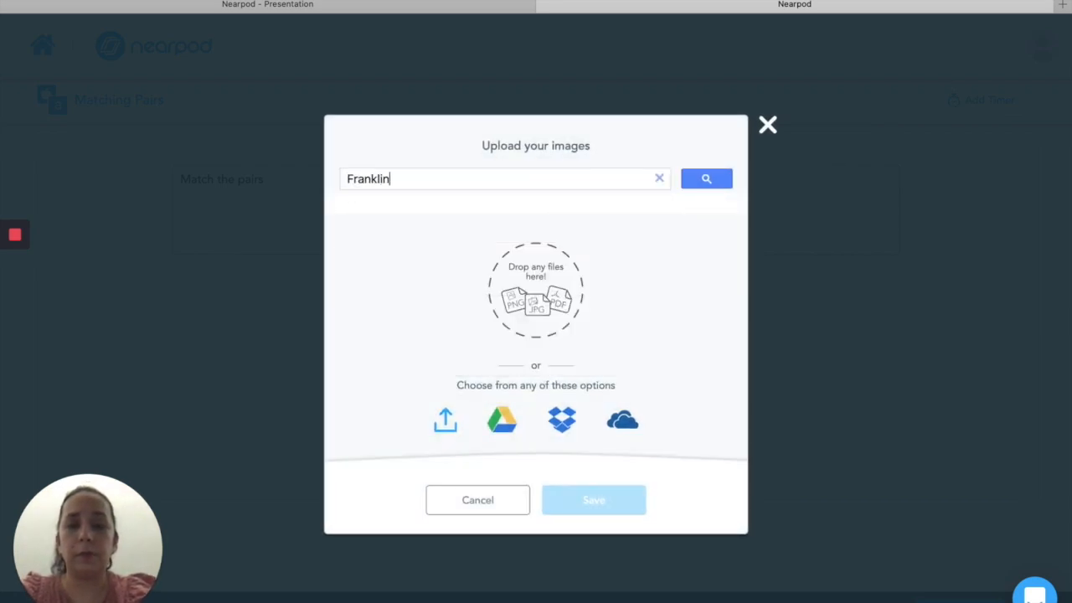
text( D )
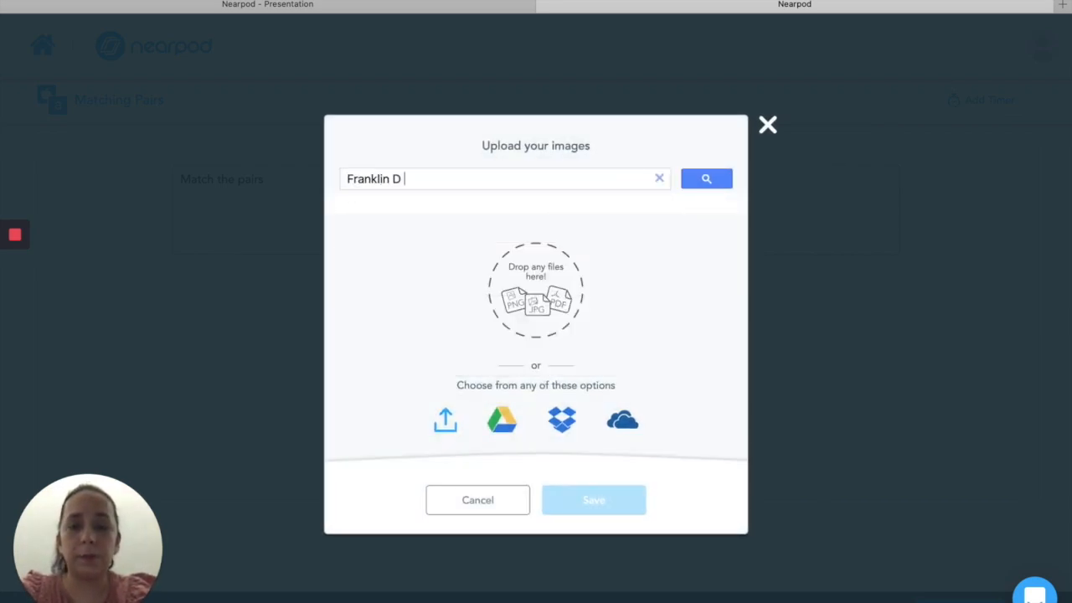
text(Roosevelt)
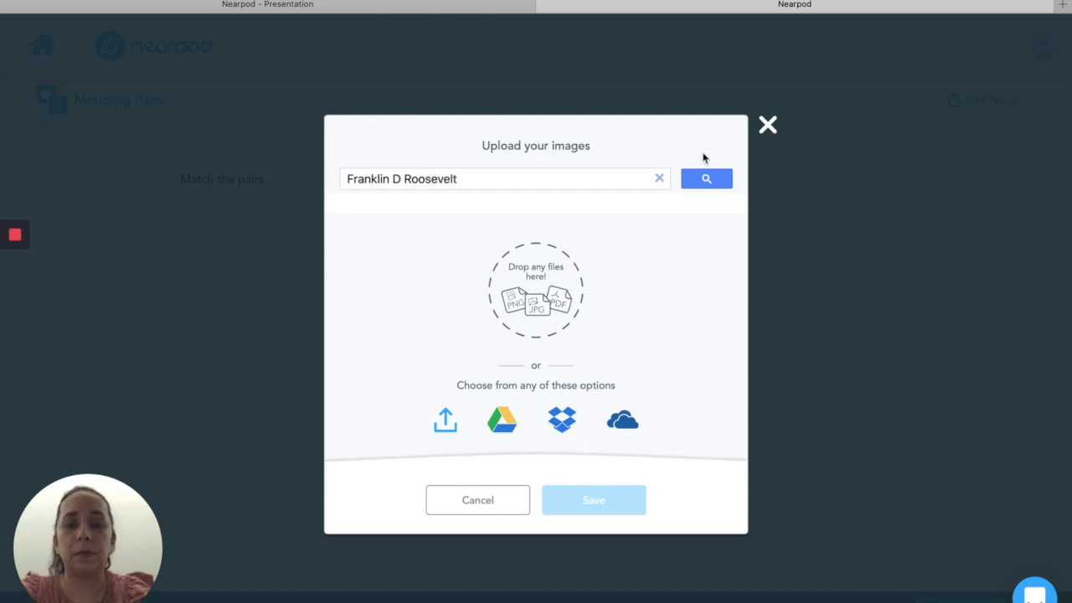
click(708, 178)
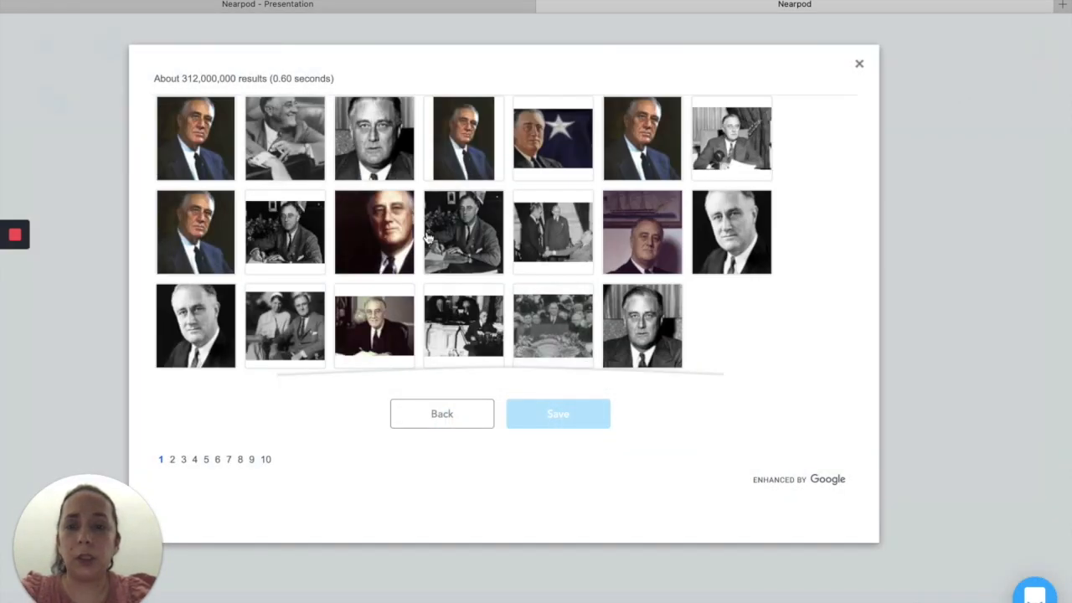
click(196, 141)
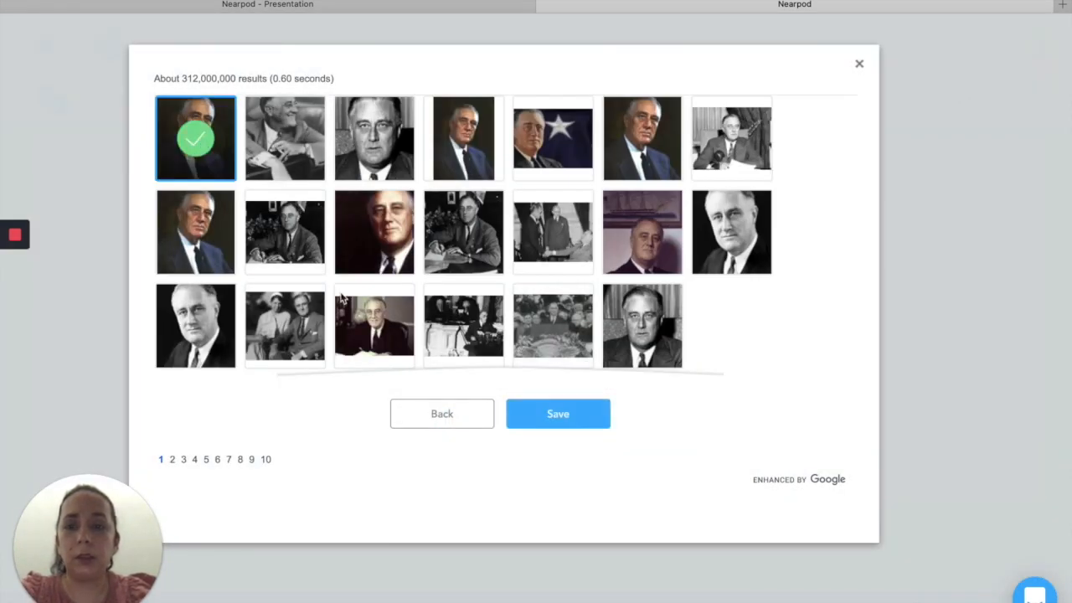
click(555, 416)
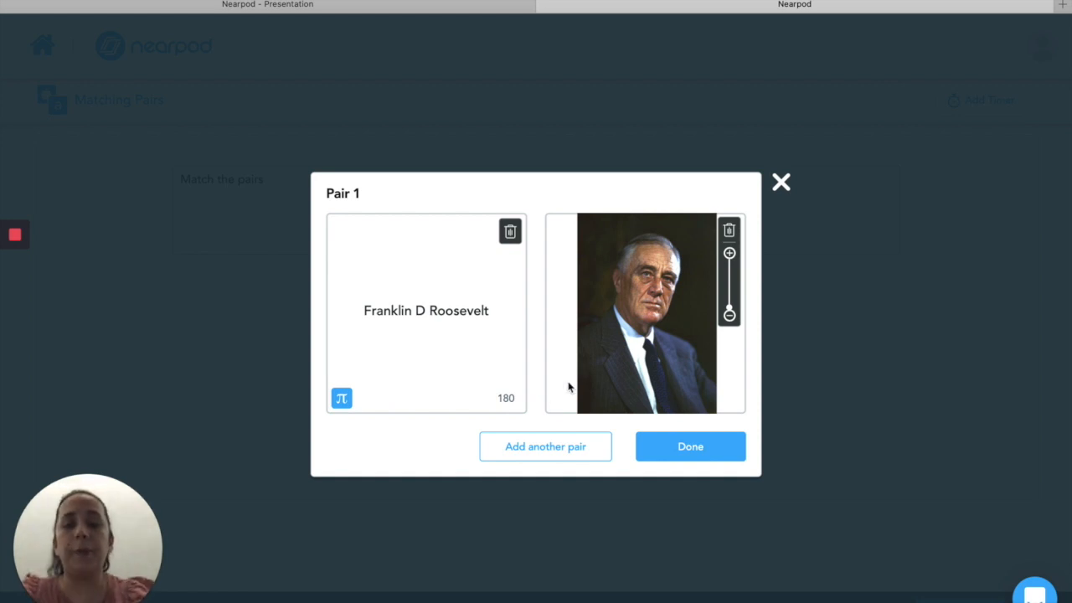
Step: Add a second matching pair and enter "British Prime Minister during WW2" as its first item
click(539, 446)
click(428, 284)
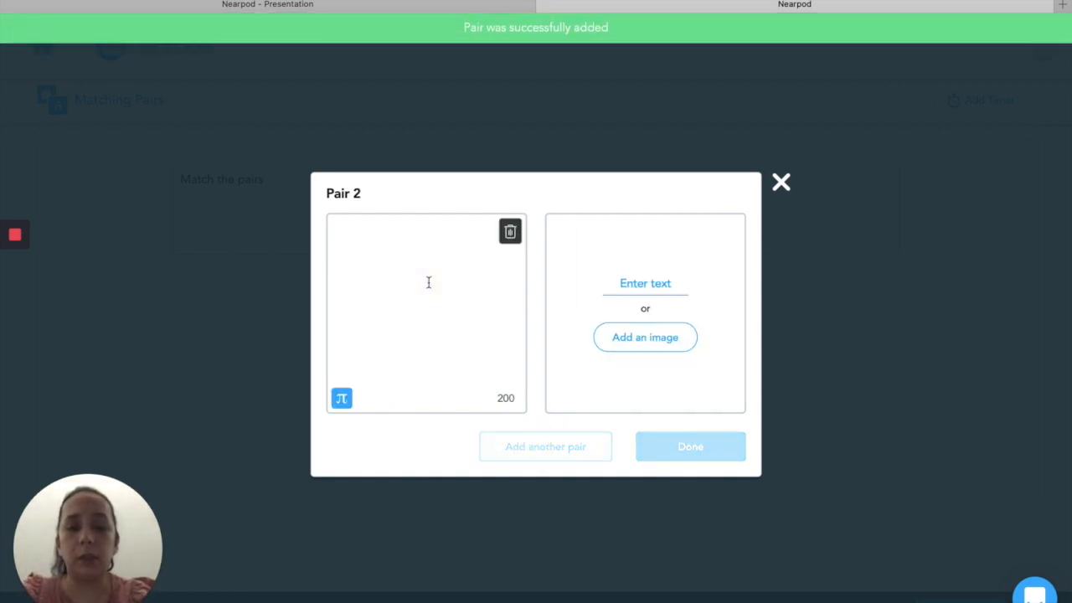
text(British Pri)
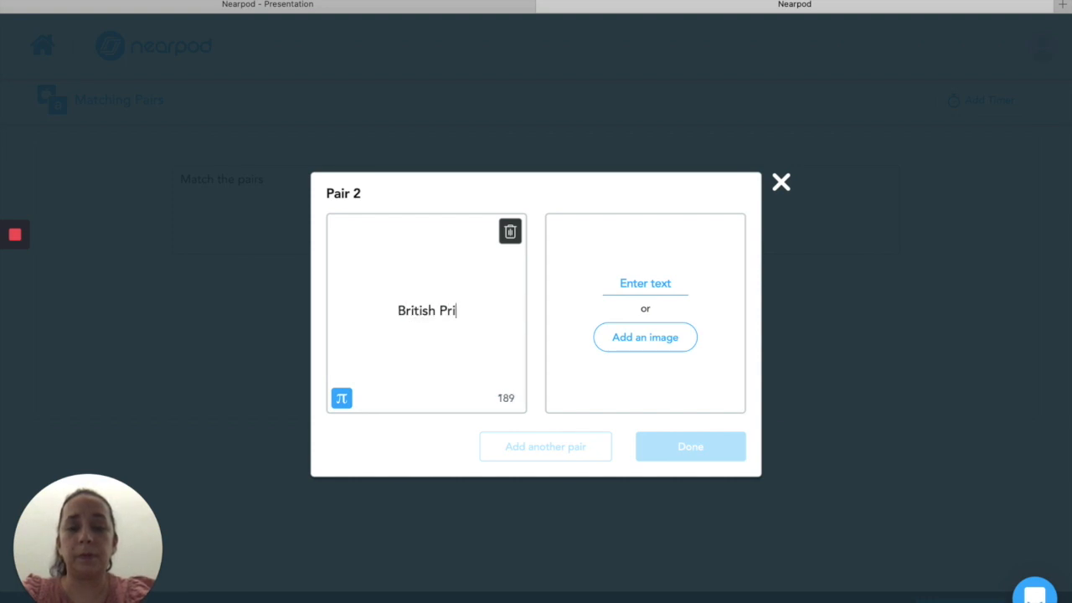
text(me Minister )
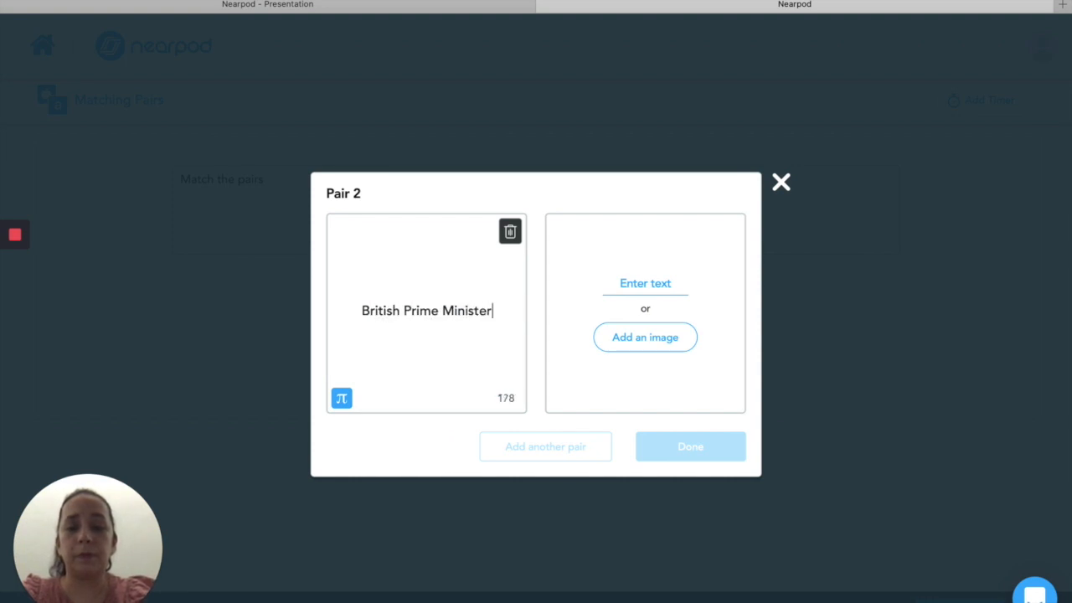
text(during WW2)
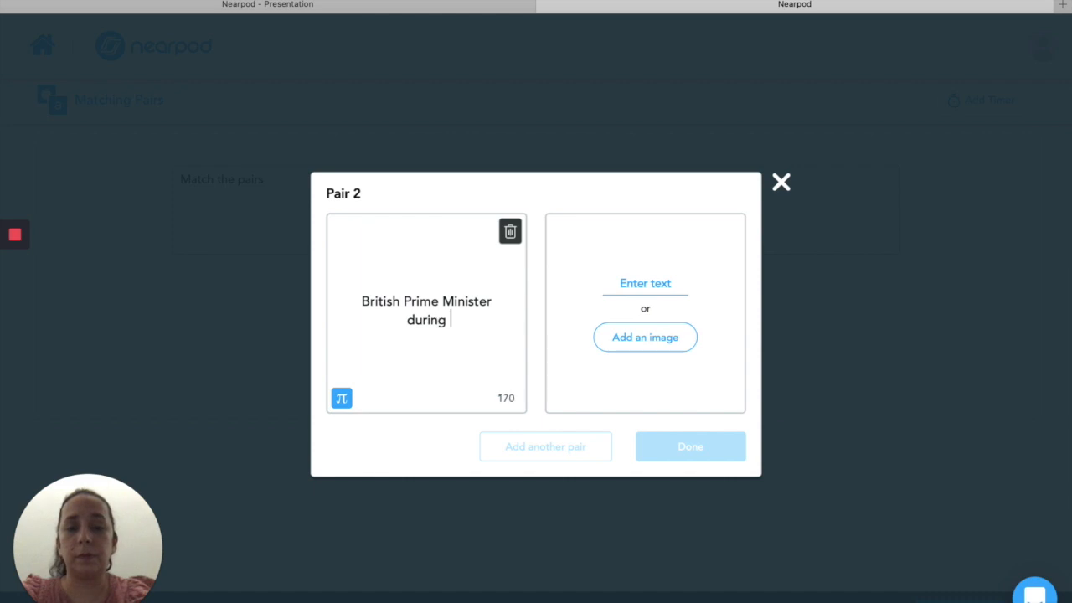
Step: Enter "Winston Churchill" as the match in pair 2 and save the Matching Pairs activity
click(641, 286)
text(Winsto)
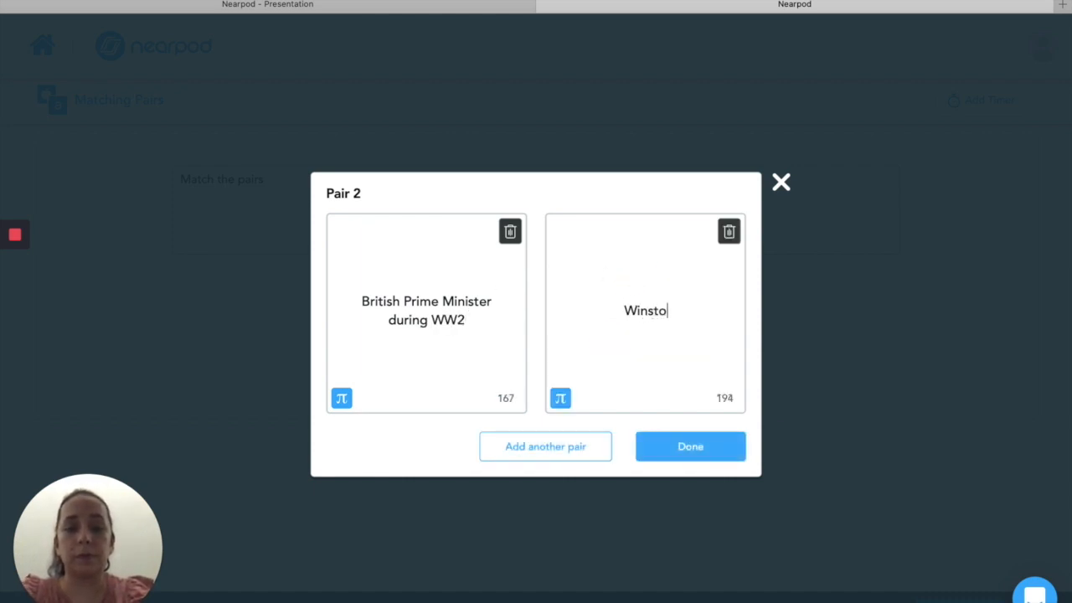
text(n Churchill)
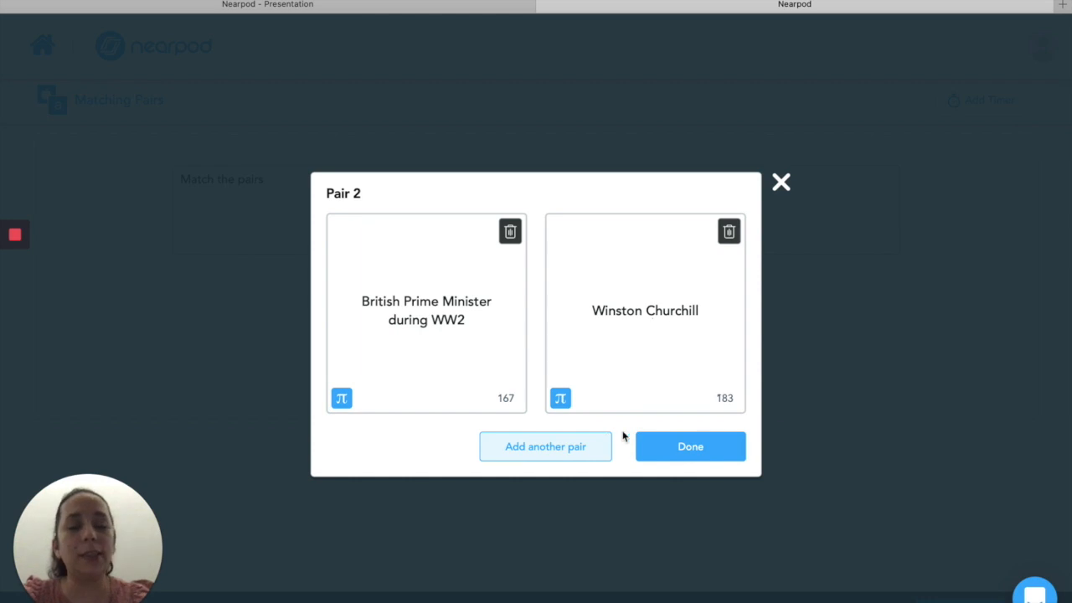
click(677, 453)
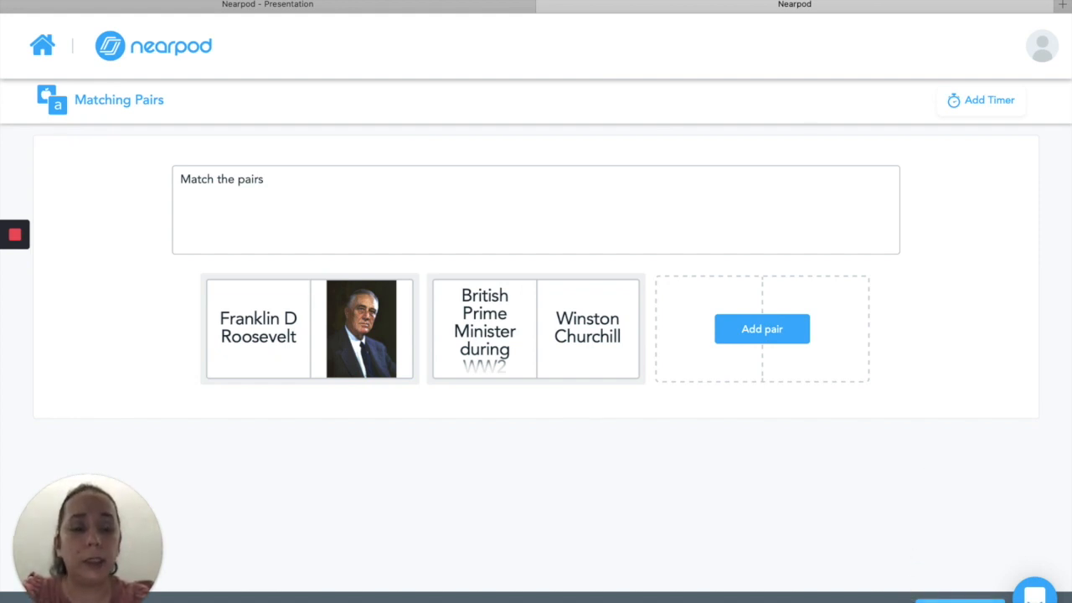
click(949, 602)
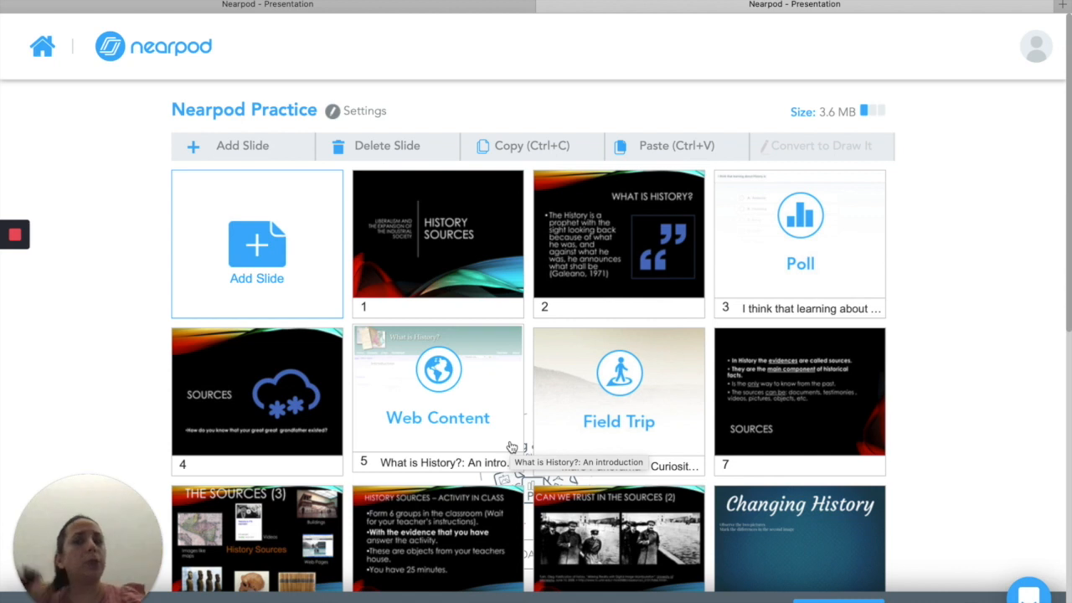
Step: Review the content and activity types available for a new slide without adding one
click(237, 148)
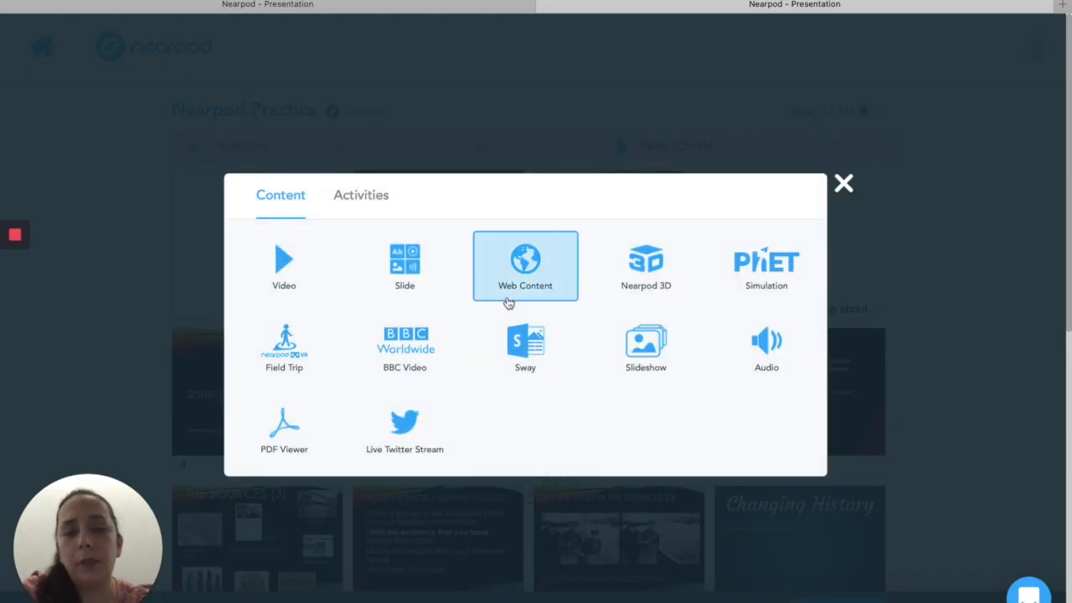
click(375, 198)
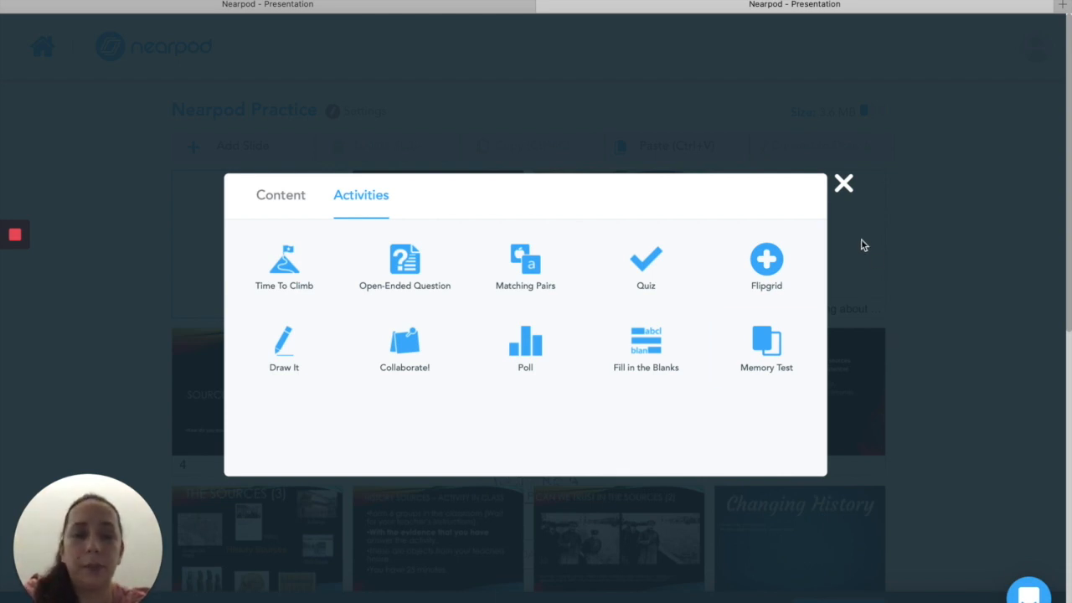
click(841, 186)
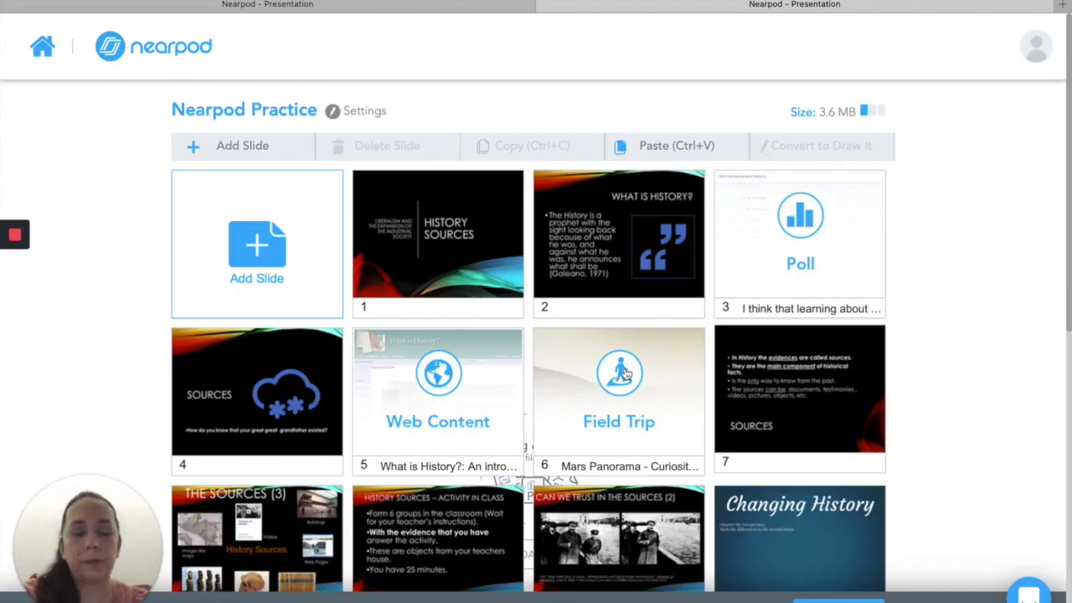
Step: Check the finished slide order of the Nearpod Practice lesson and save it to the library
mouse_move(23, 240)
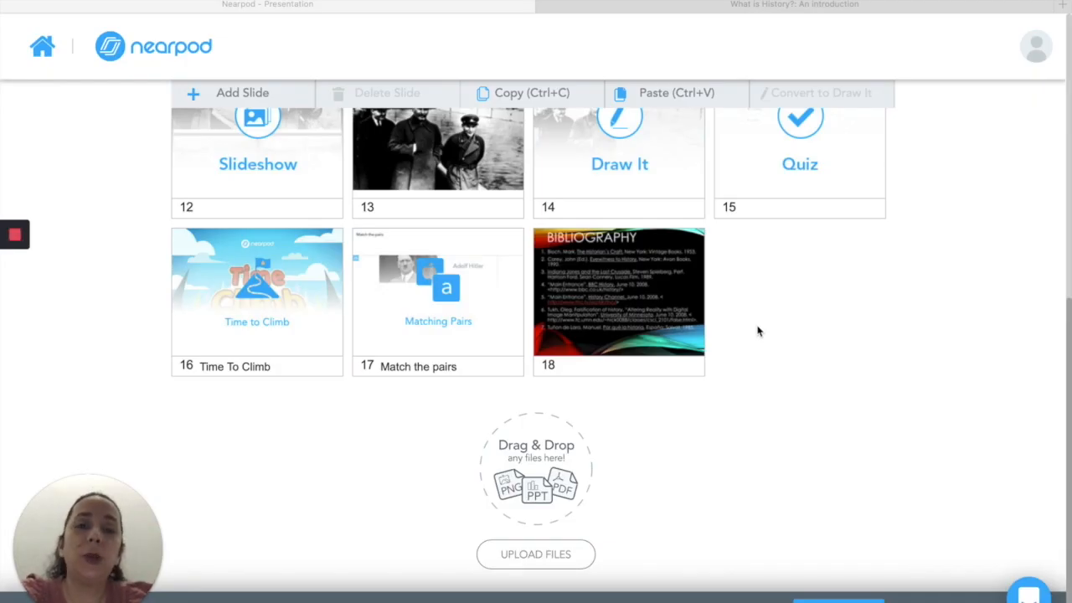
scroll(757, 331, up, 10)
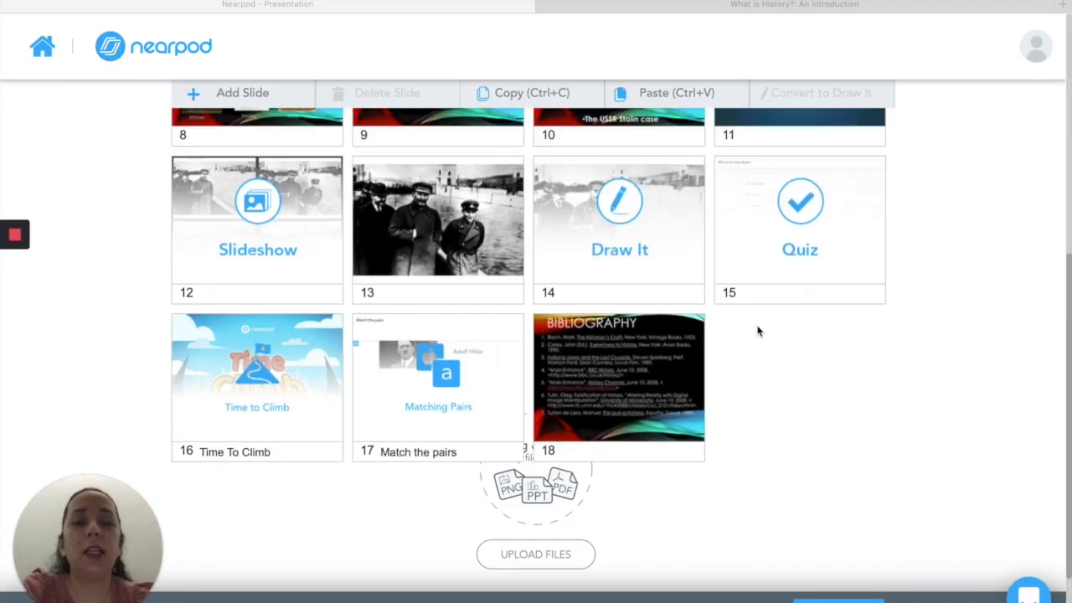
scroll(757, 331, down, 3)
scroll(757, 328, down, 5)
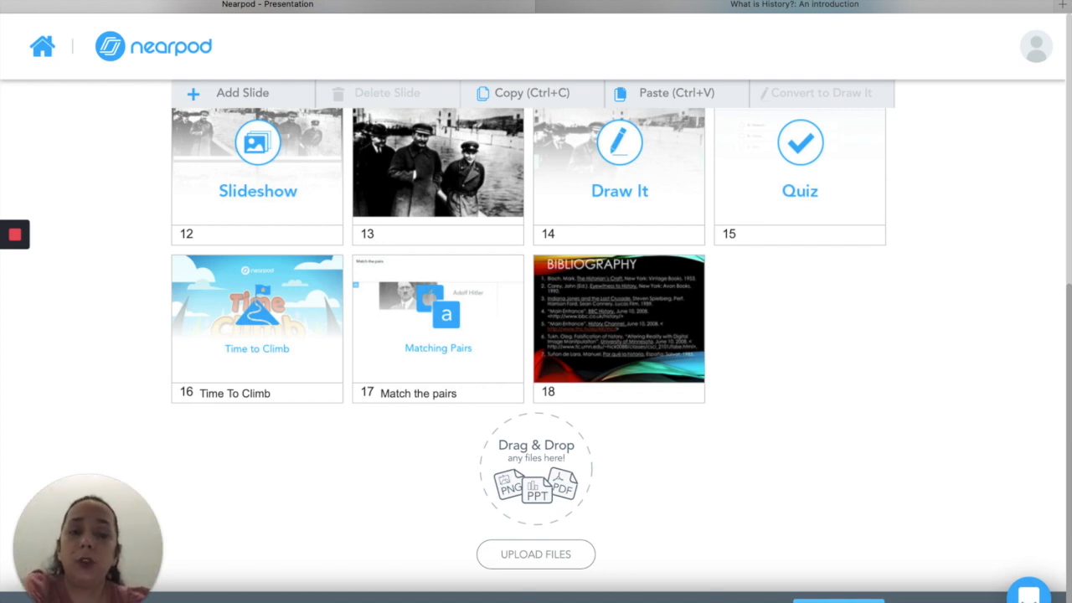
click(811, 601)
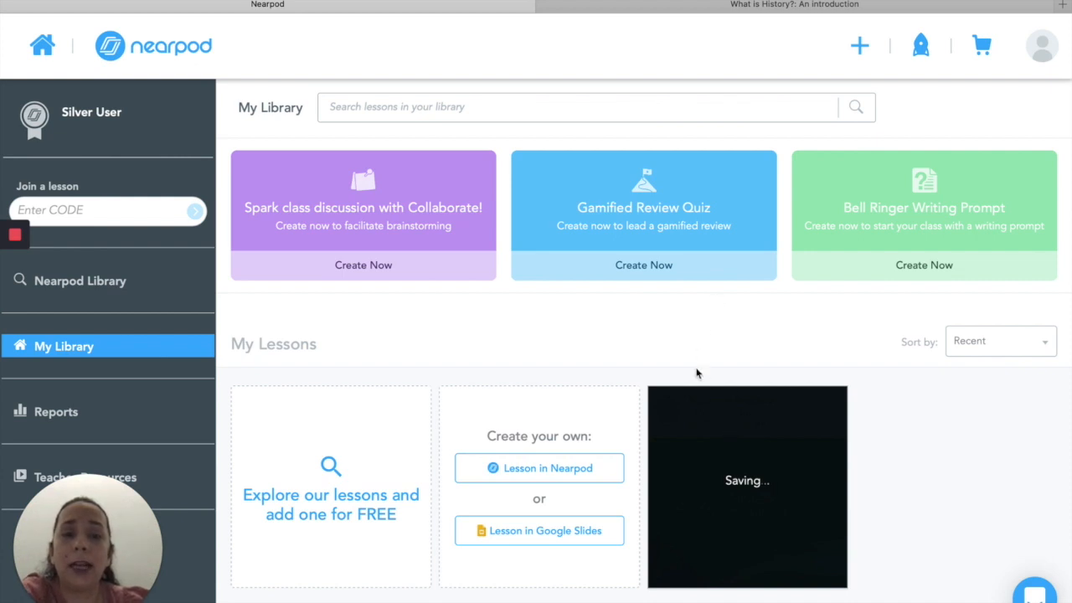
Step: Launch the Nearpod Practice lesson as a live lesson and dismiss the student join code dialog
mouse_move(742, 463)
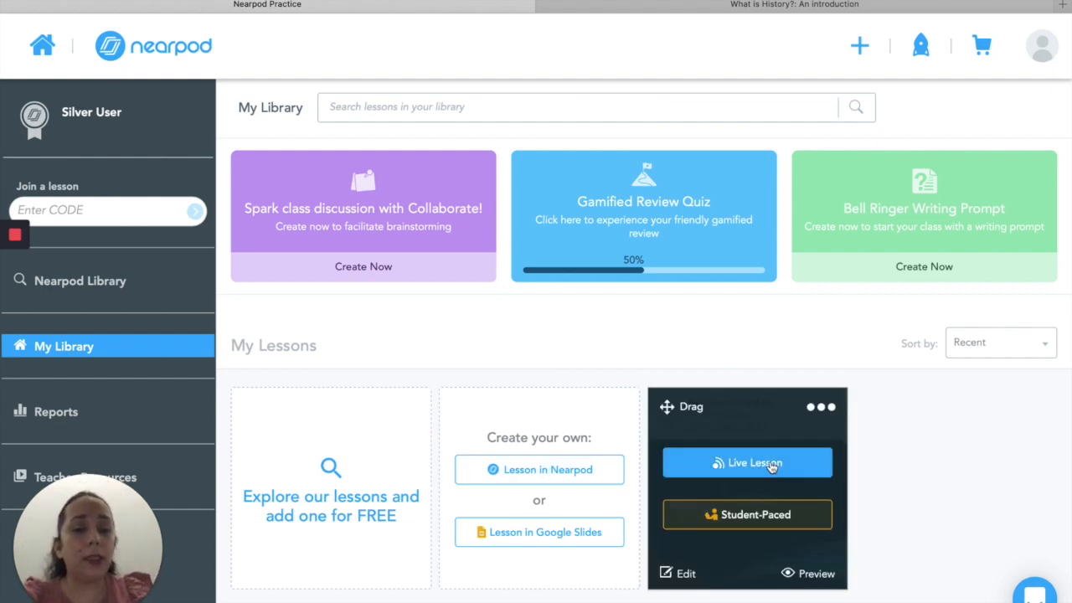
click(772, 464)
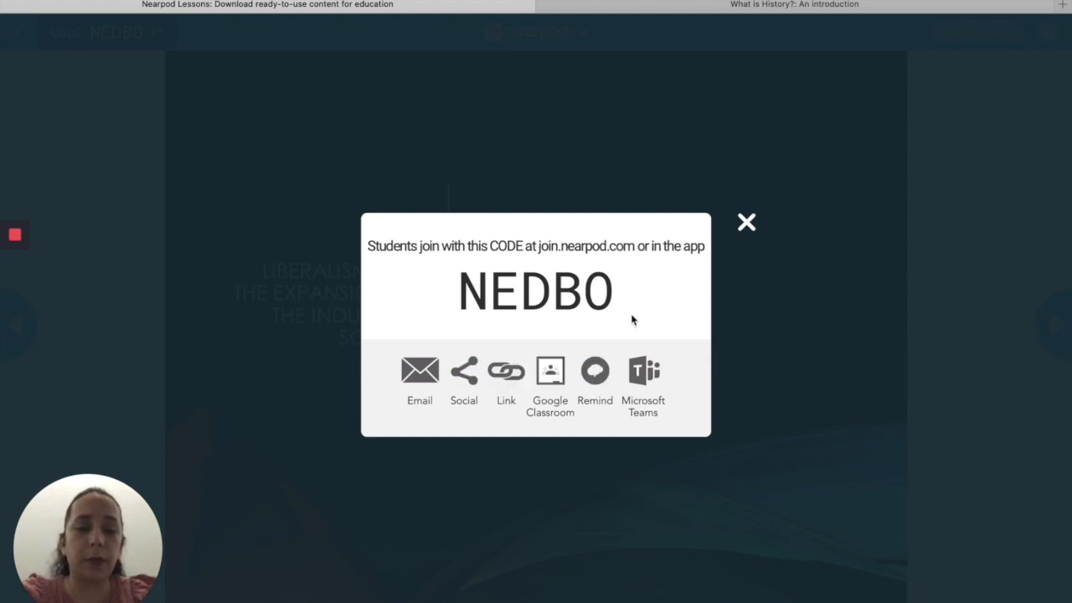
click(745, 224)
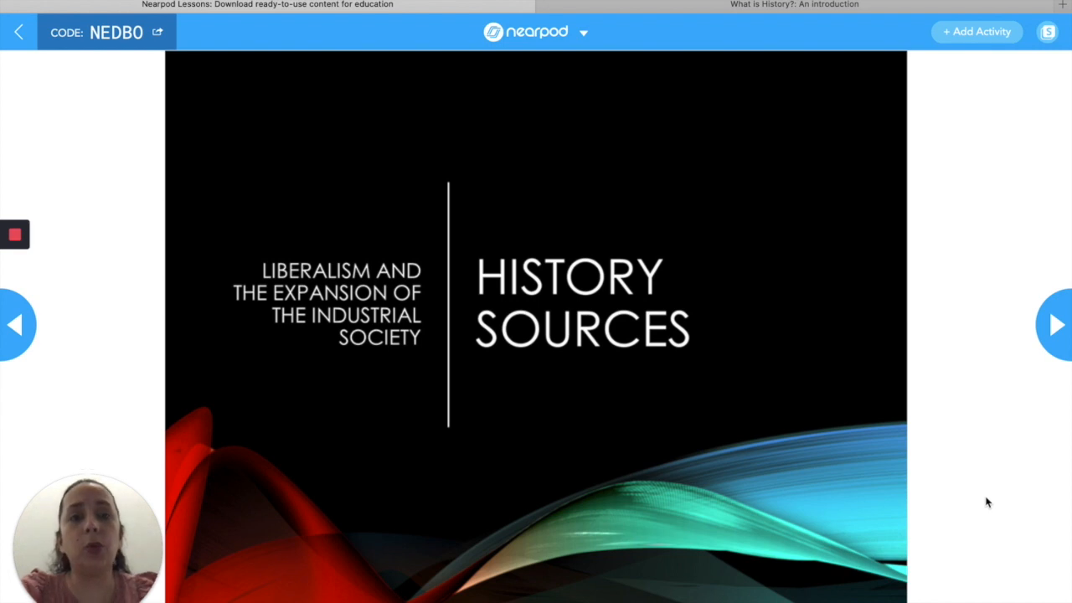
Step: Advance the live lesson to the poll "I think that History is:" and start the activity
click(1051, 341)
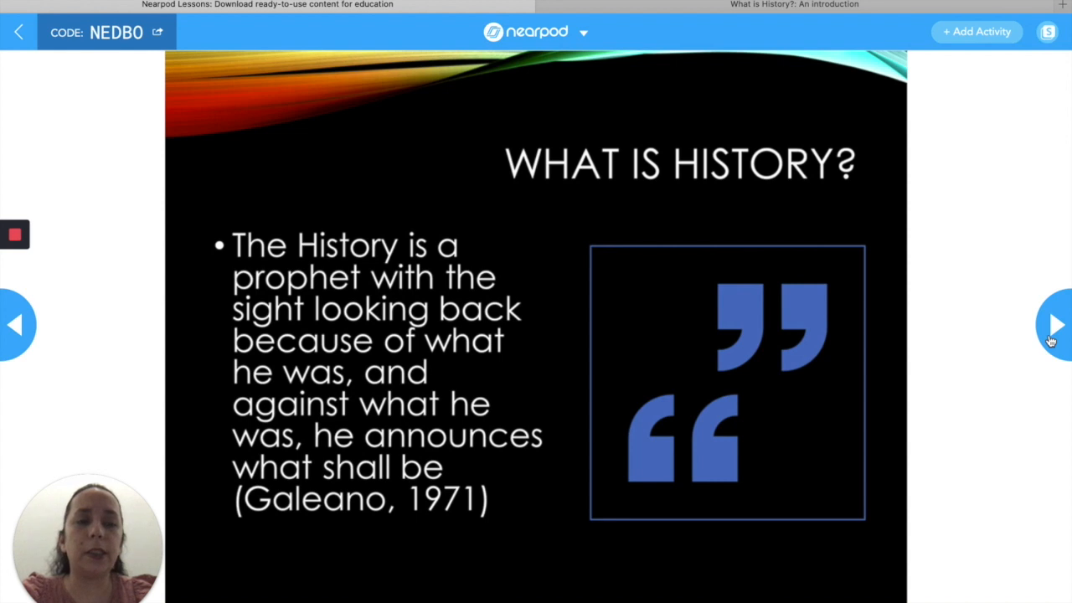
click(1055, 327)
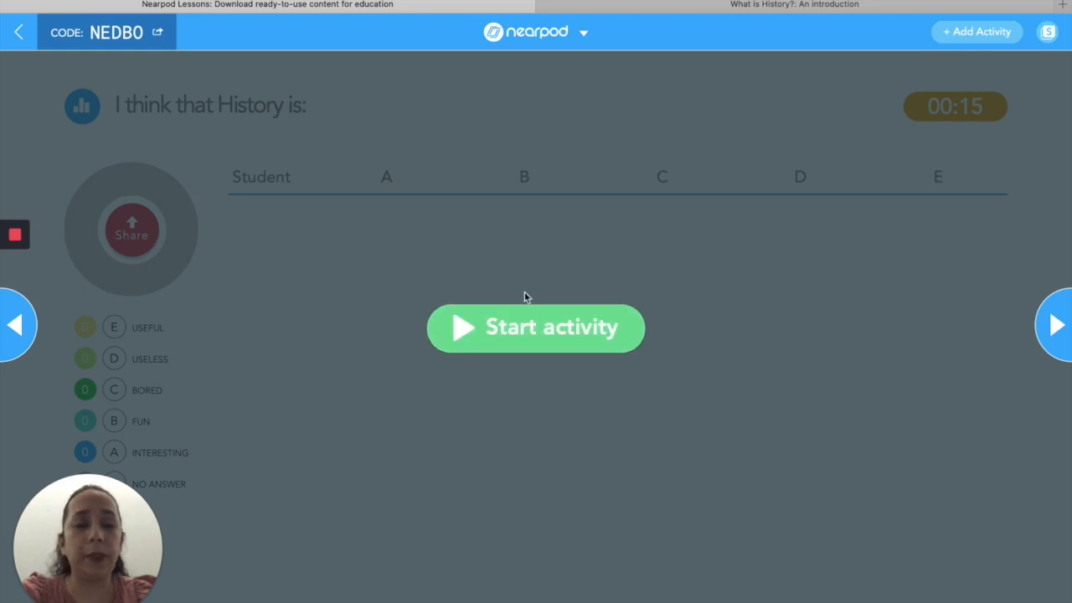
click(510, 329)
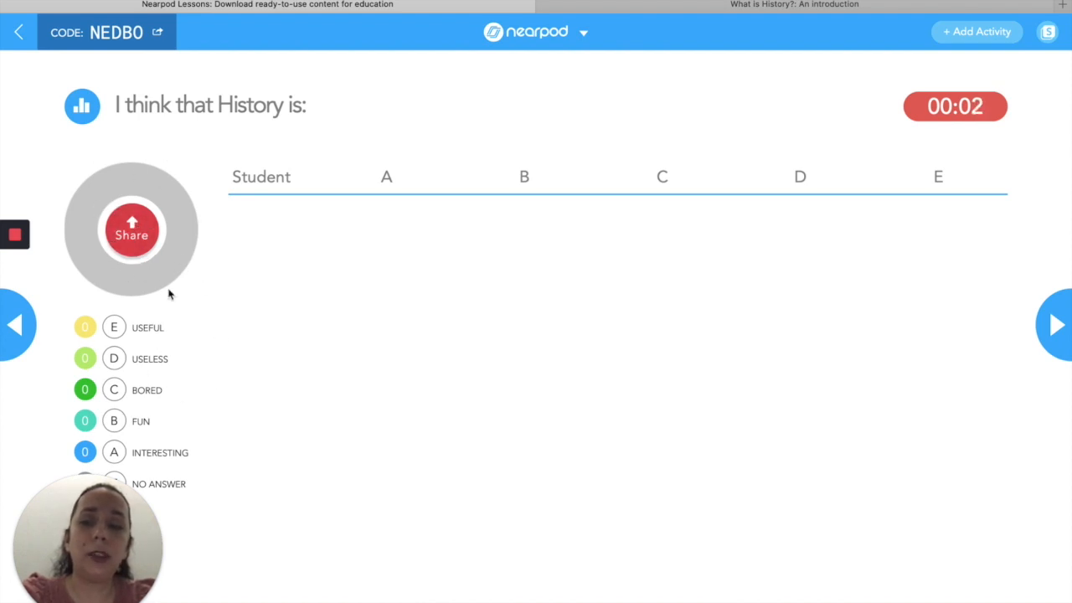
Step: Advance to the "What is History?" web content, view its Secondary sources page in the browser and return to the live lesson
click(1053, 339)
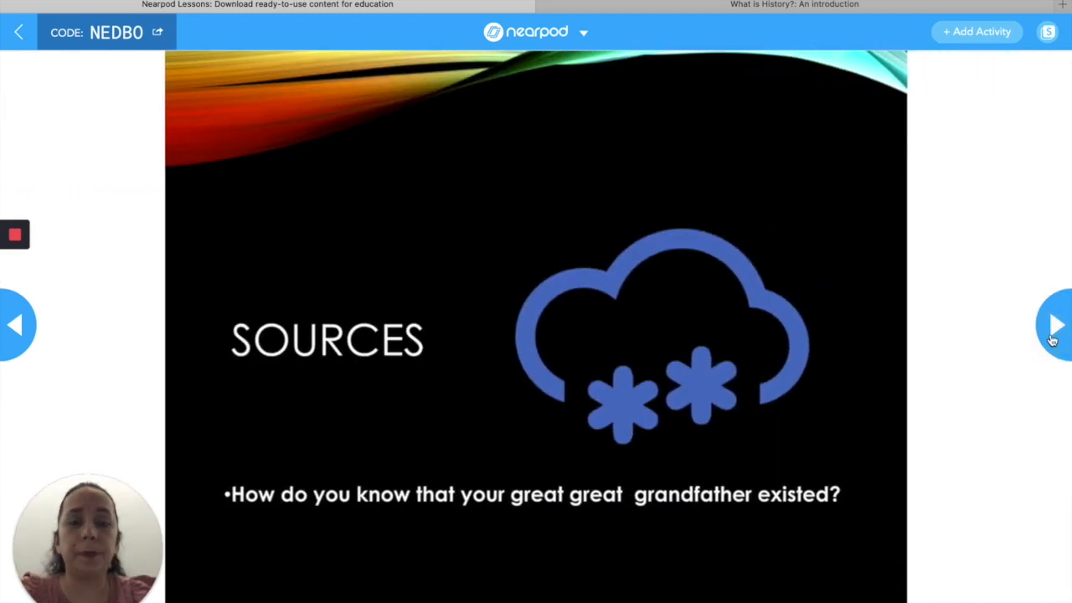
click(1053, 338)
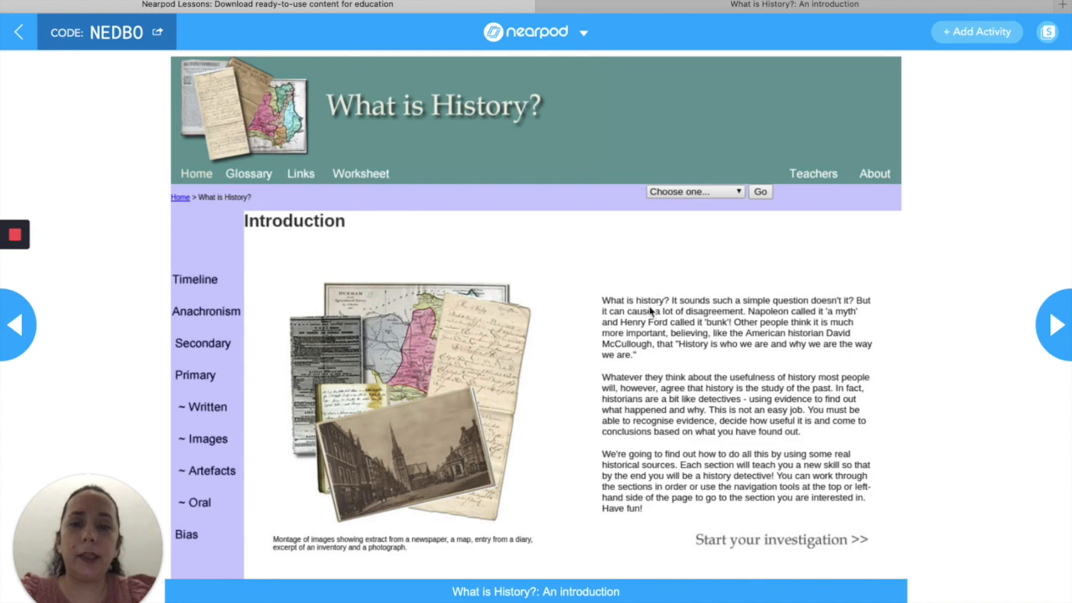
click(549, 592)
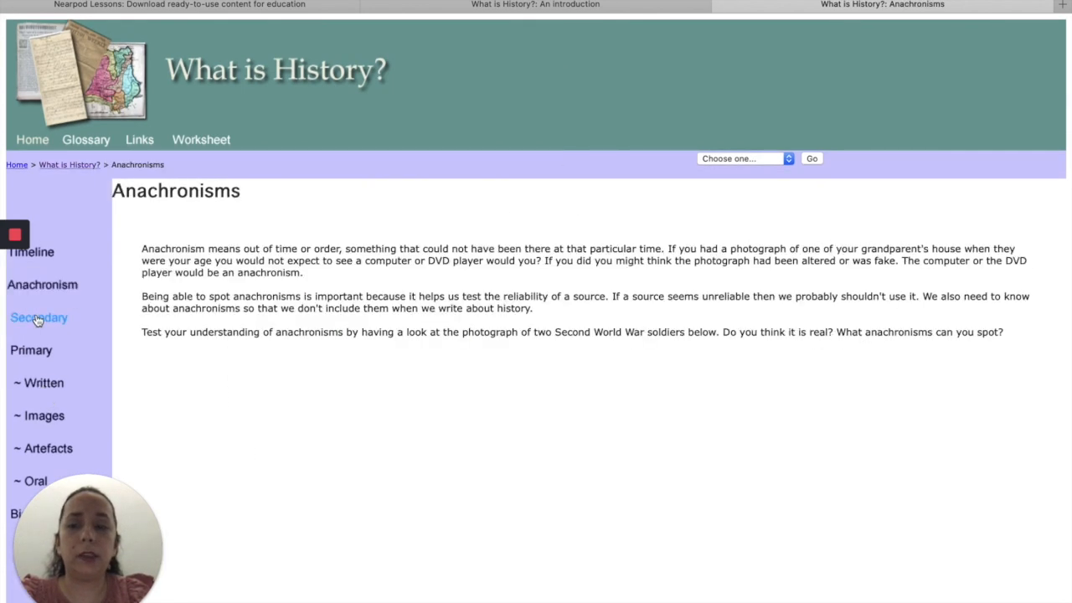
click(38, 318)
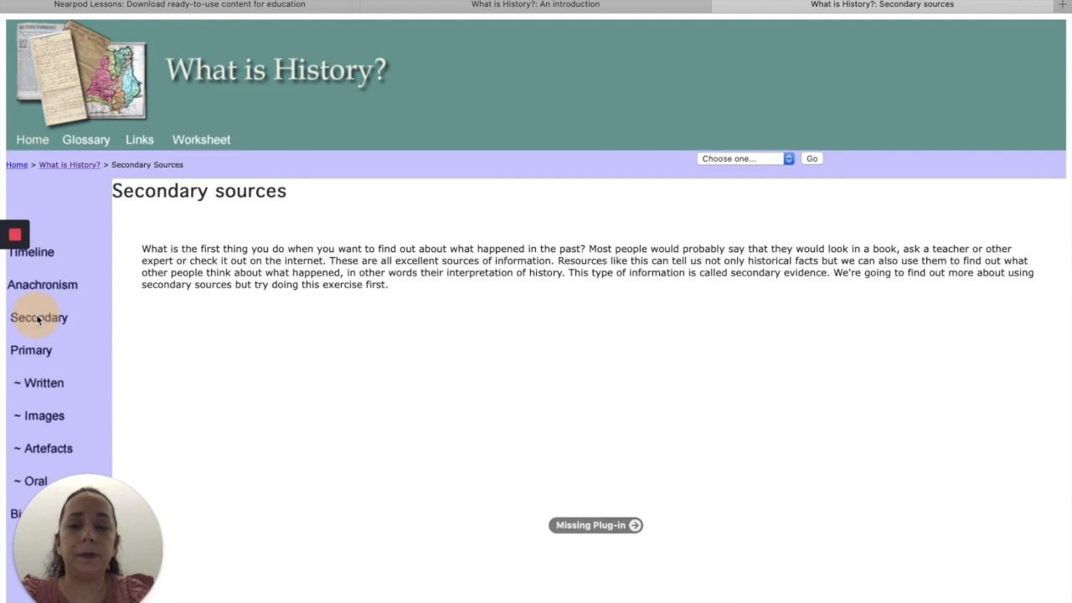
click(269, 5)
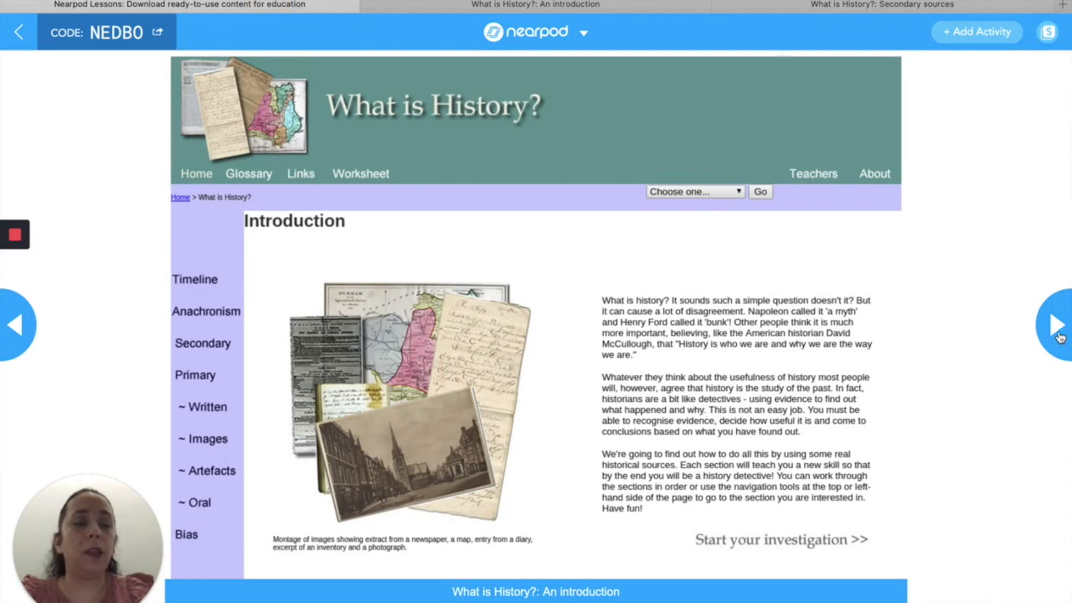
Step: Advance to the Mars panorama field trip and look around the scene as far as the rover
click(1057, 328)
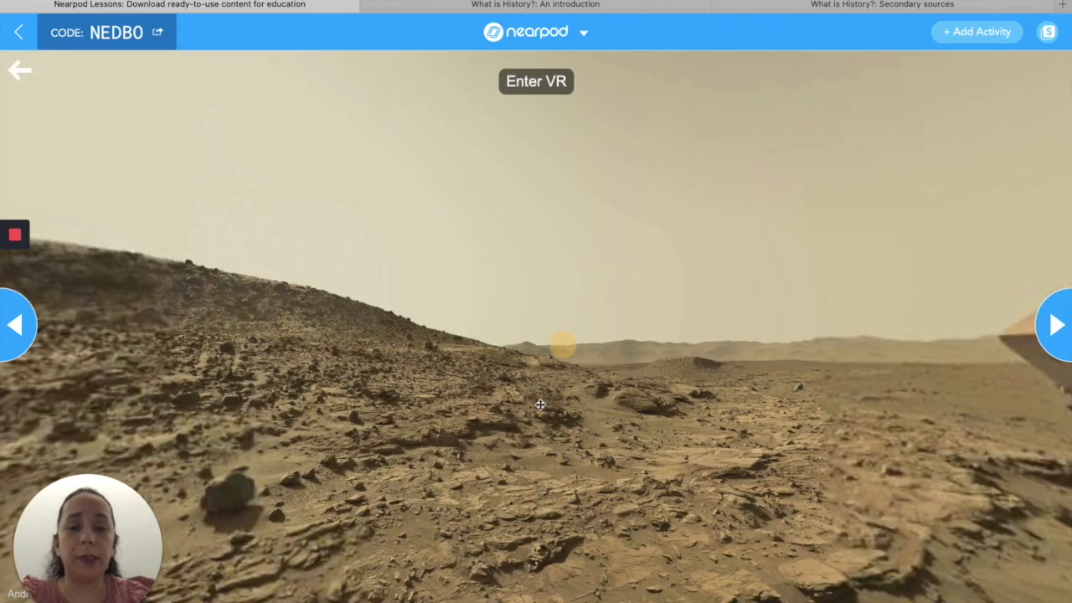
drag(540, 405, 738, 263)
drag(463, 351, 769, 307)
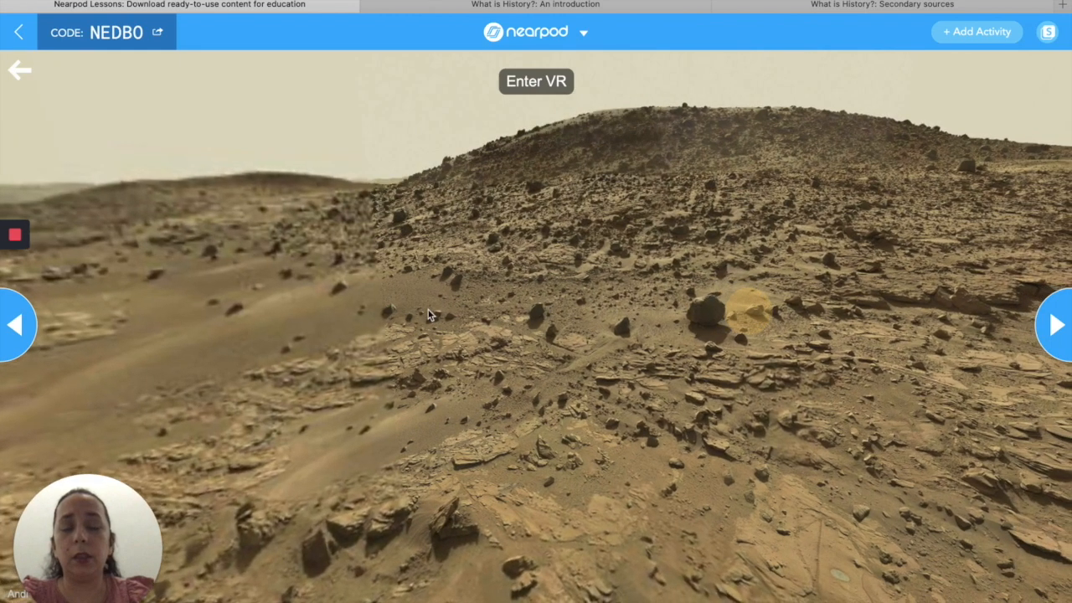
drag(434, 316, 696, 320)
drag(429, 265, 685, 268)
drag(562, 283, 731, 278)
drag(510, 283, 781, 277)
drag(518, 281, 786, 256)
drag(501, 283, 811, 286)
drag(494, 294, 612, 304)
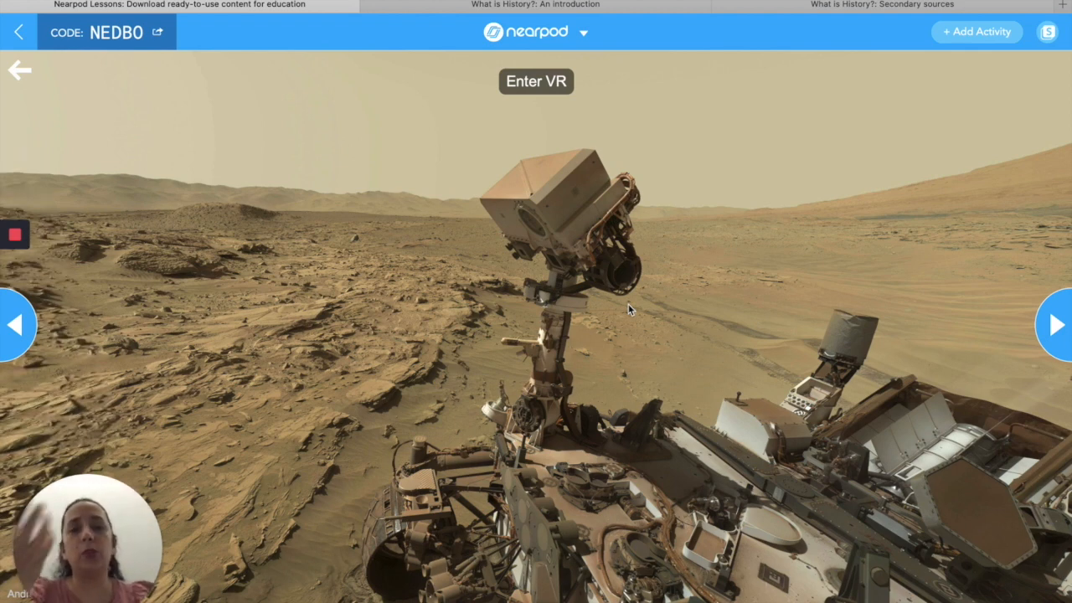
Step: Advance the live lesson from the field trip to the "Changing History" slide
click(1064, 334)
click(1058, 351)
click(1059, 351)
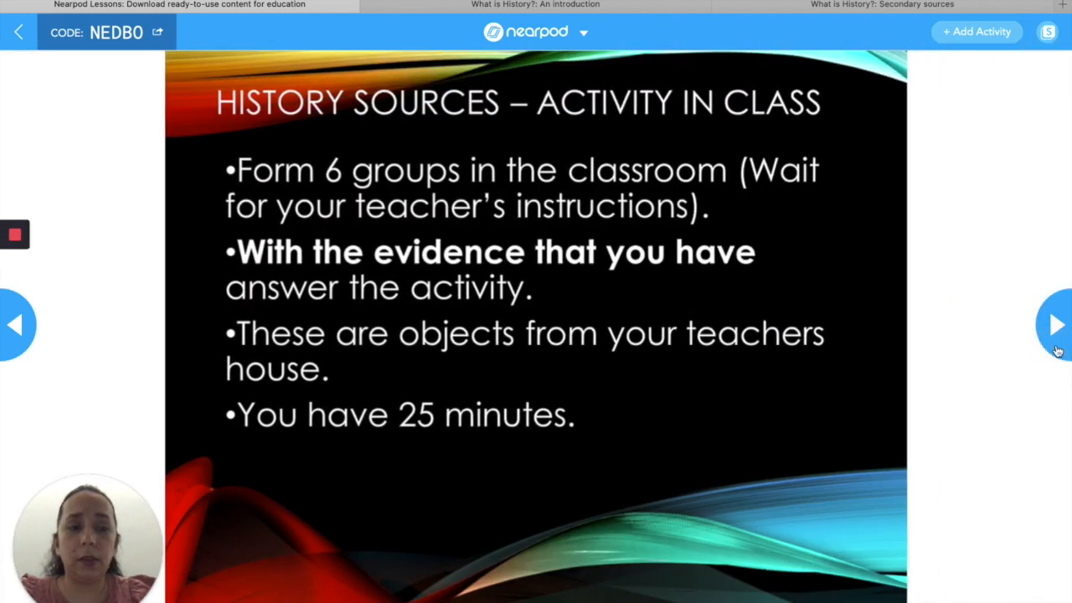
click(1058, 351)
click(1058, 351)
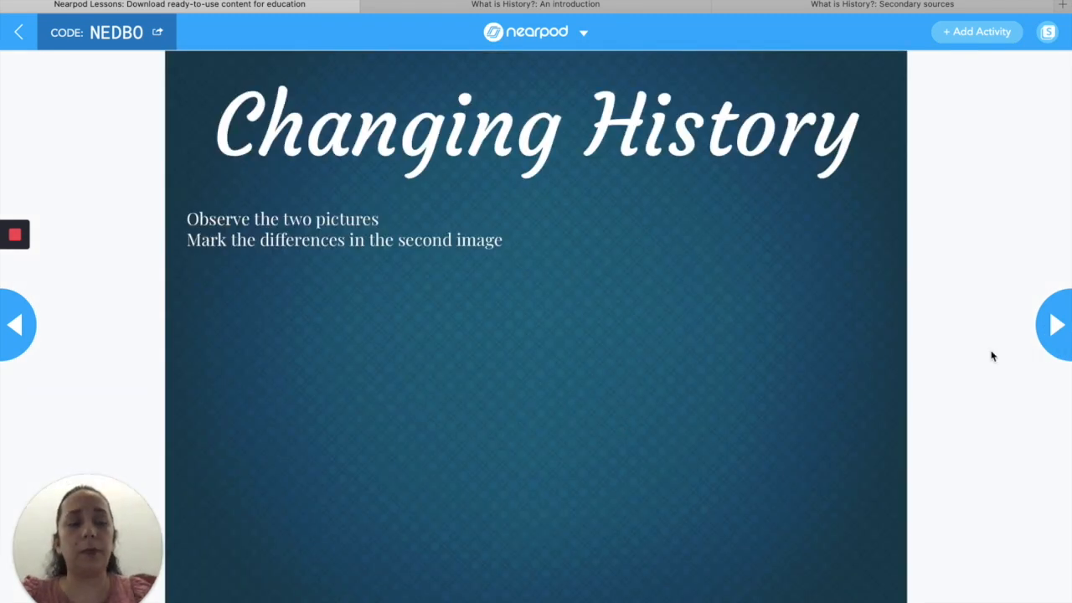
Step: Advance to the slideshow and compare its two photographs by switching between images 1 and 2
click(1052, 331)
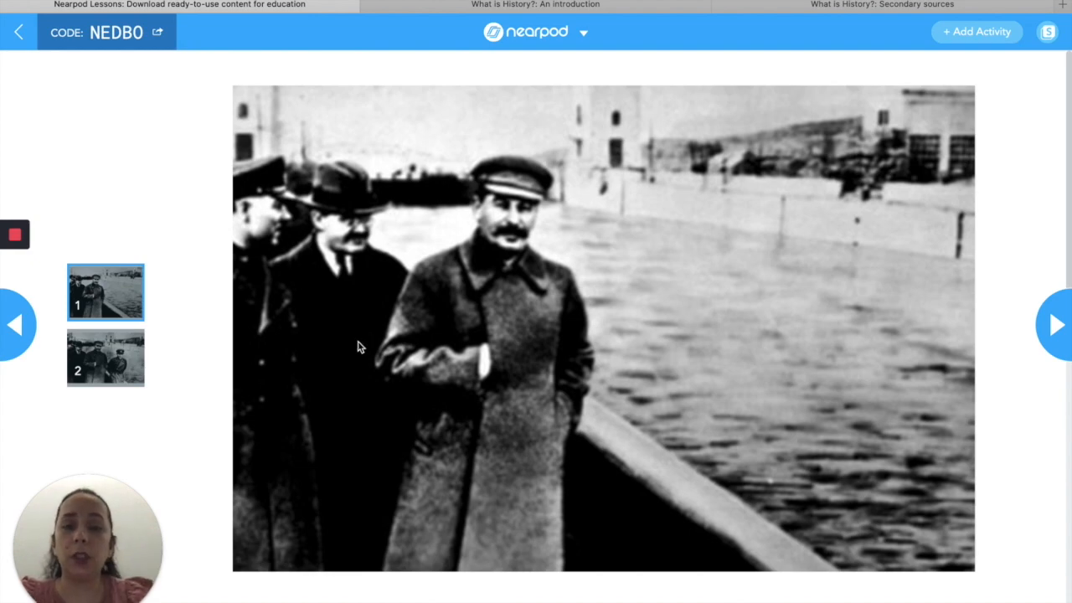
click(123, 357)
click(123, 315)
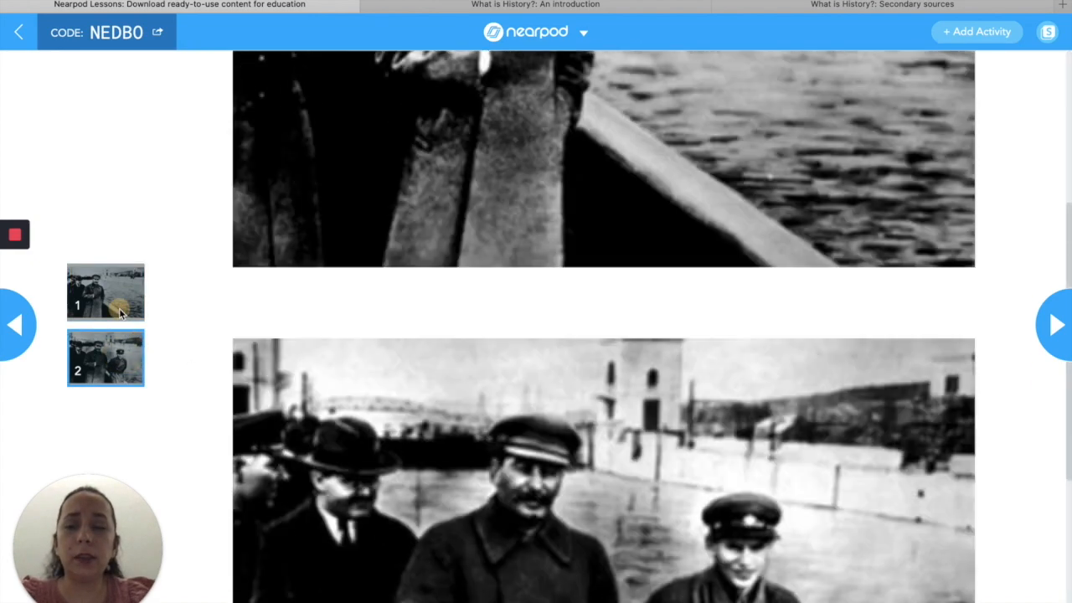
click(119, 359)
click(115, 308)
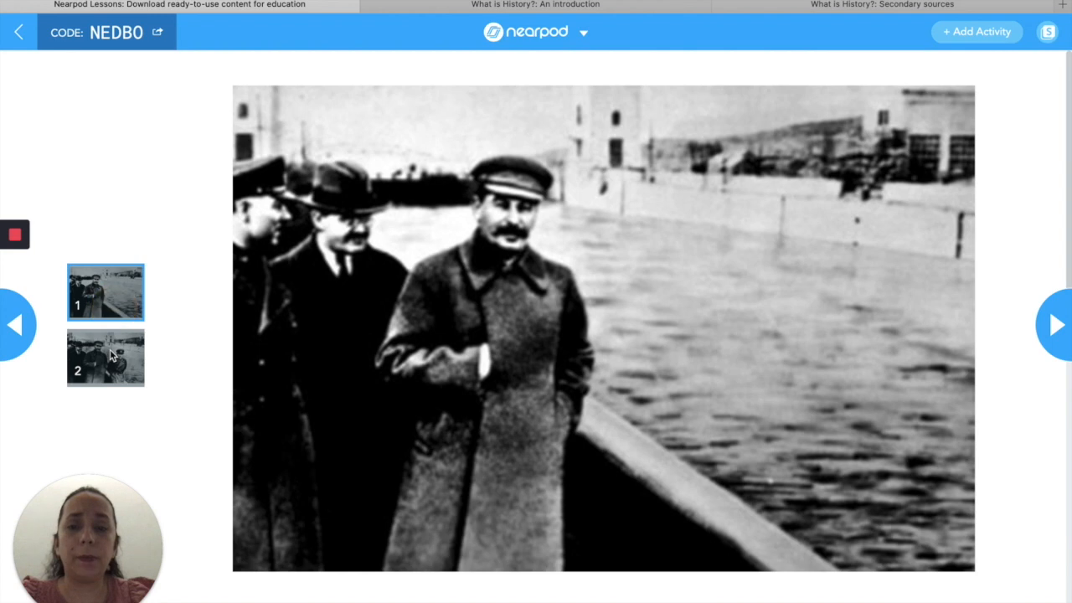
click(107, 356)
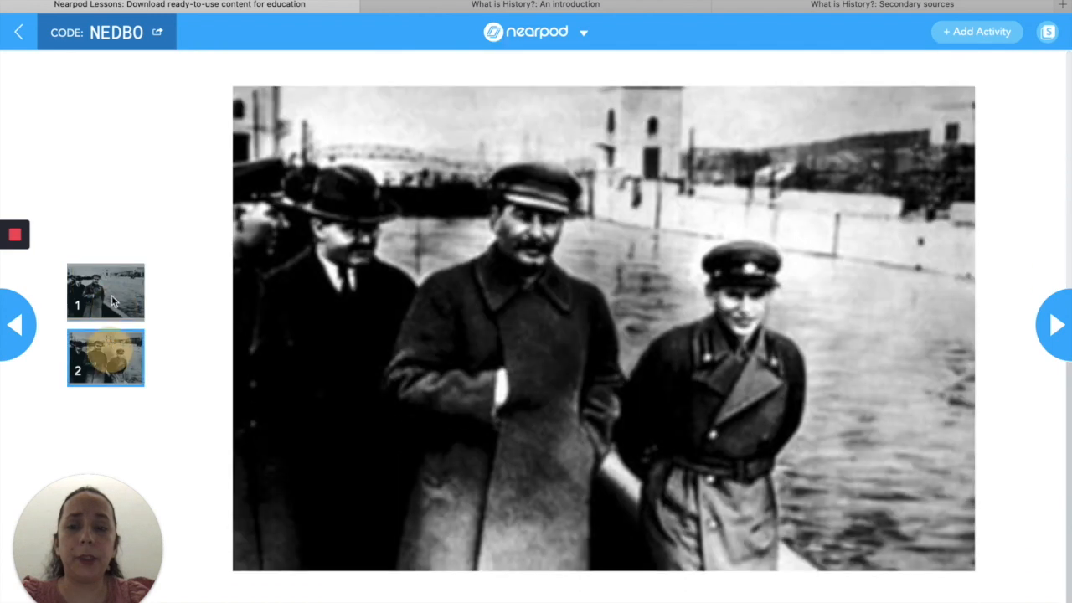
Step: Advance the live lesson through the single photograph and the Draw It activity to the Quiz
click(1057, 327)
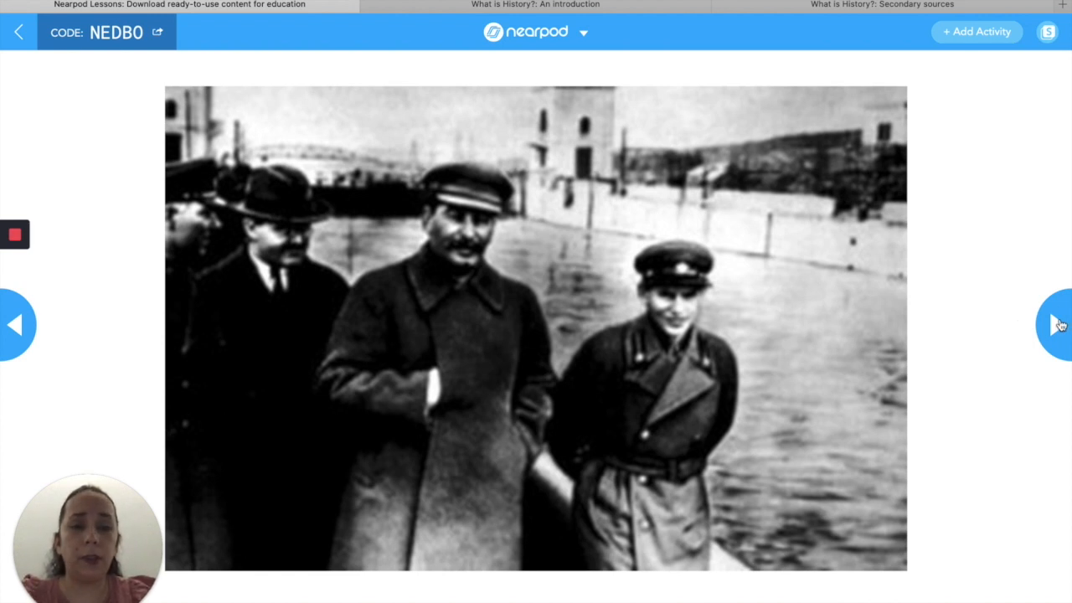
click(1057, 325)
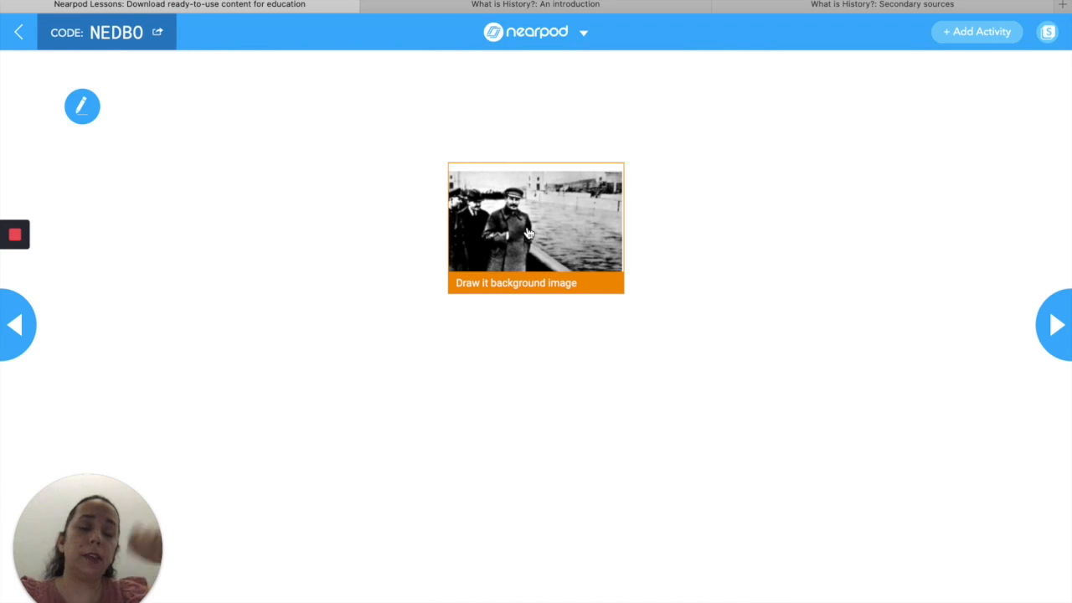
click(1059, 326)
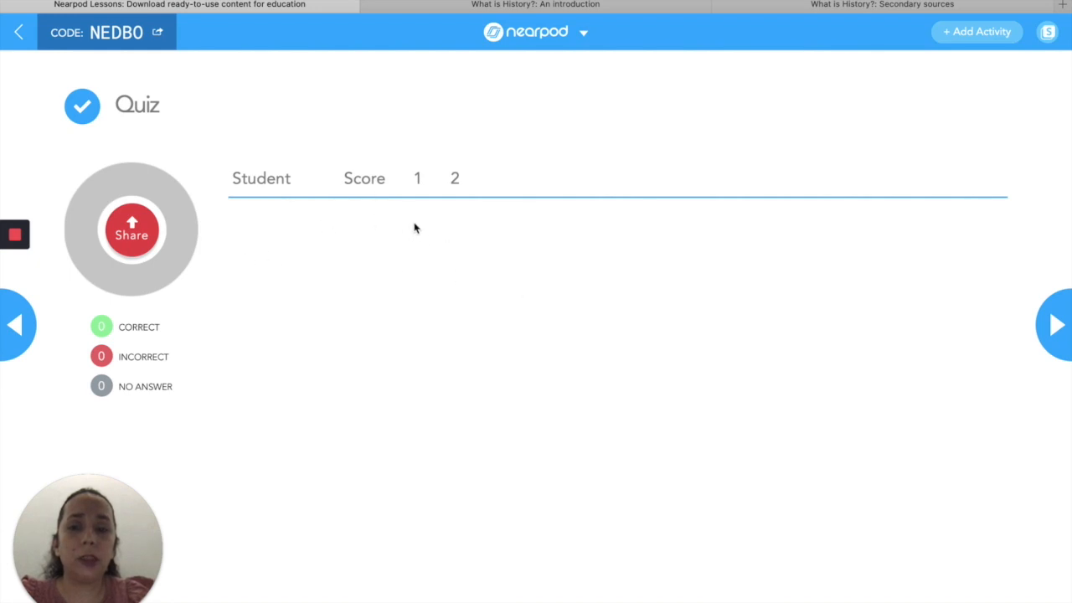
Step: Advance to the Time to Climb activity, choose the Space theme and try to start the game
click(1056, 327)
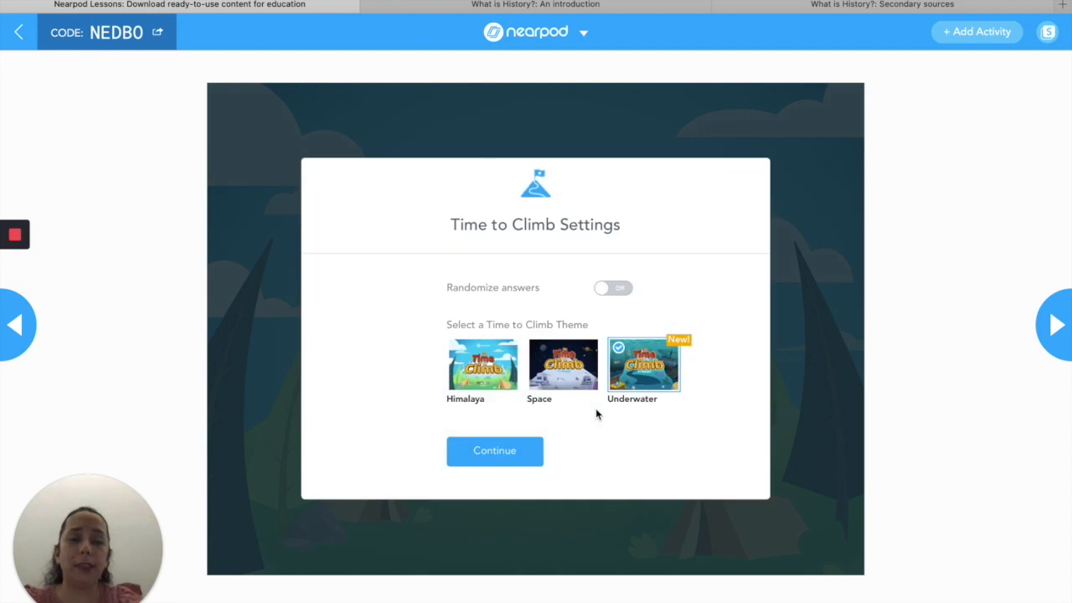
click(549, 387)
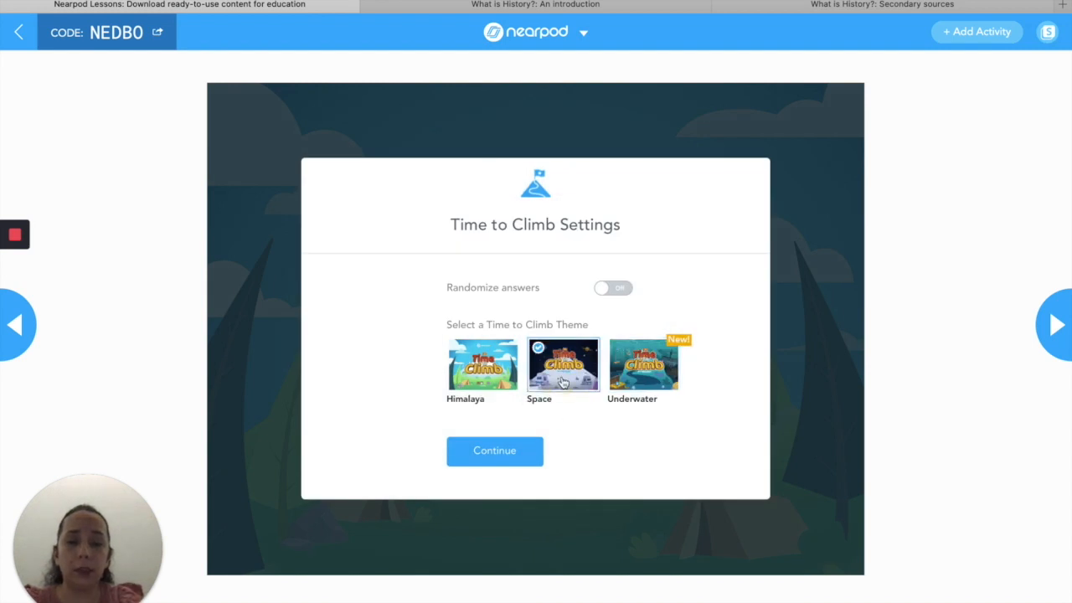
click(494, 451)
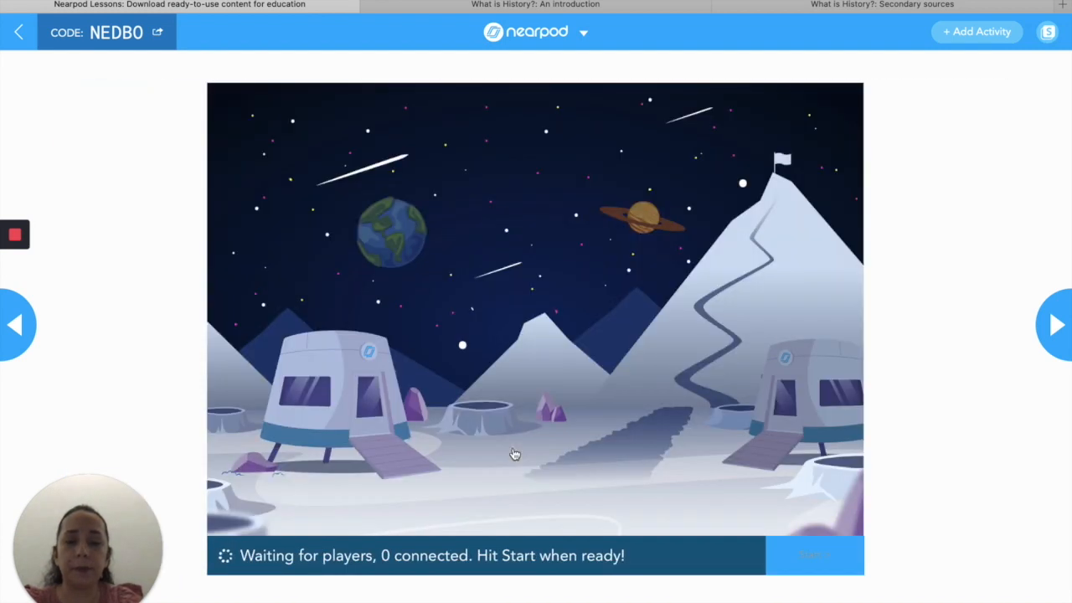
click(813, 555)
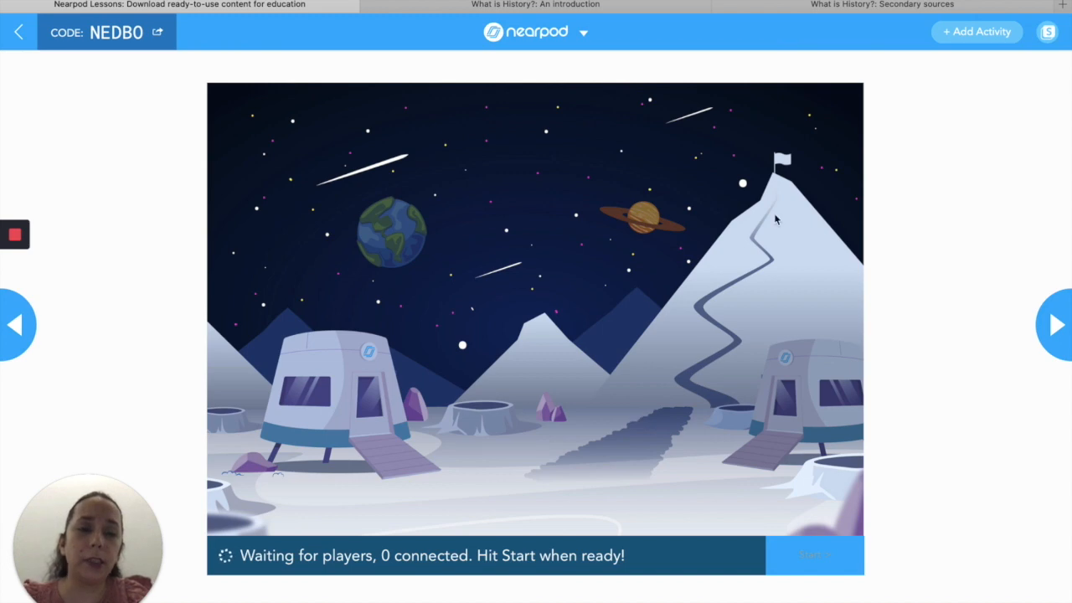
Step: Advance to the Match the Pairs activity, view its pairs and close them again
click(1058, 327)
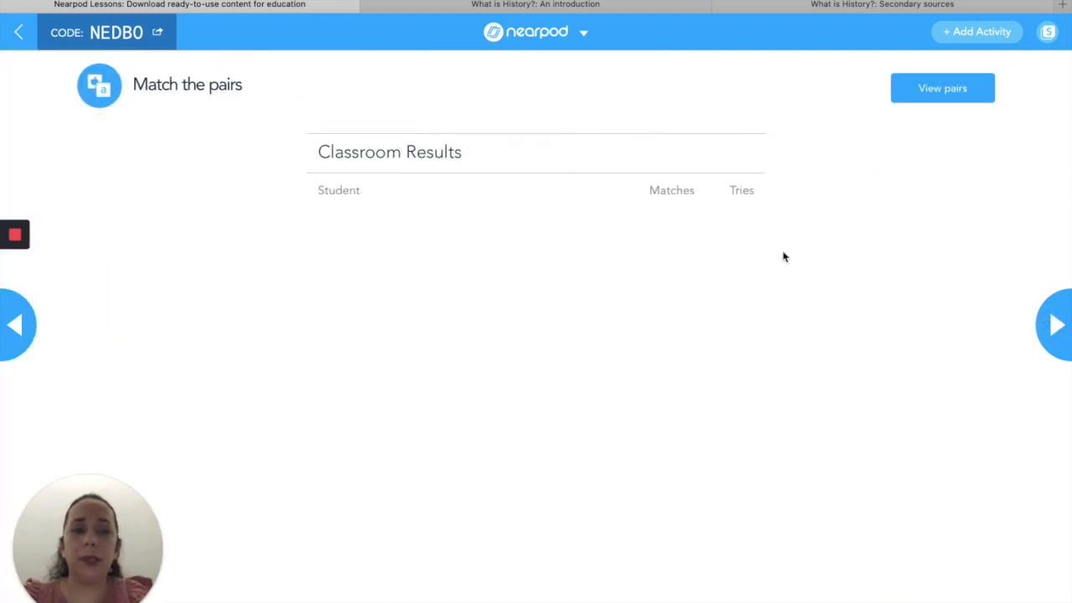
click(944, 91)
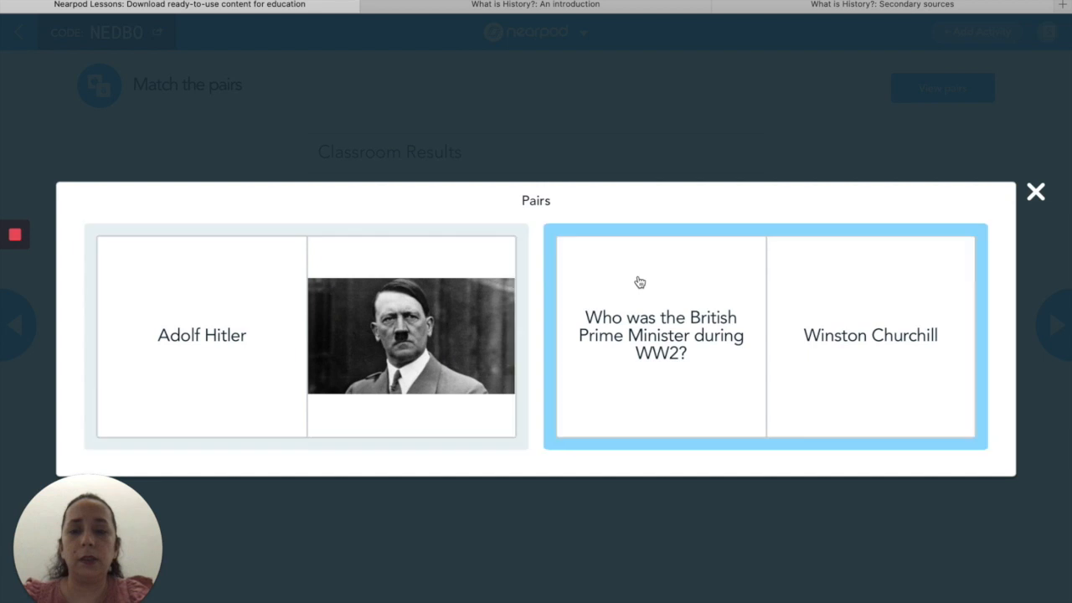
click(1037, 192)
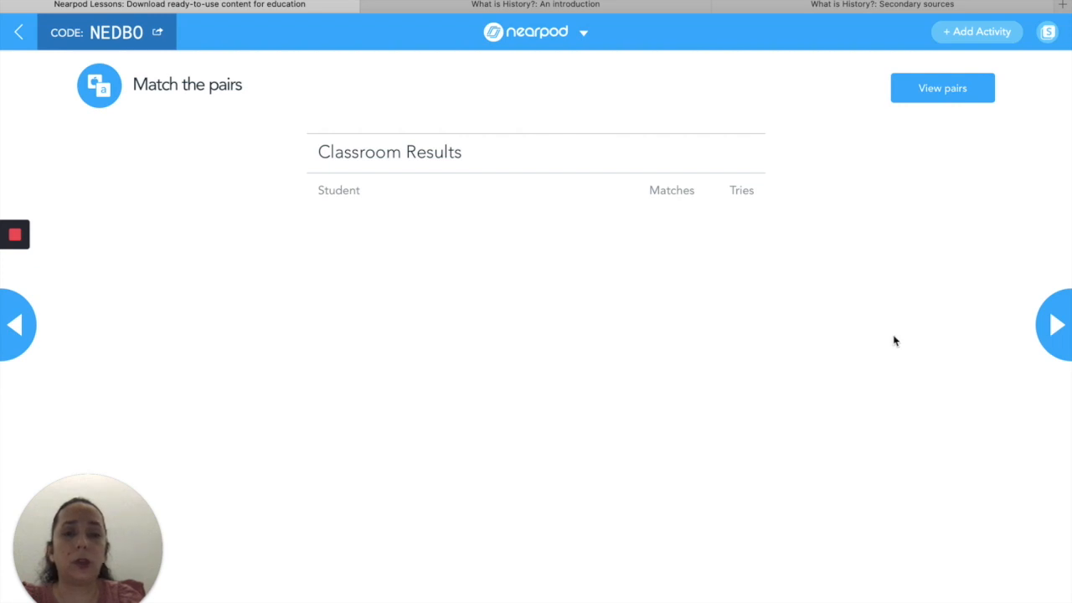
Step: Advance to the Bibliography slide and exit the live lesson
click(1061, 329)
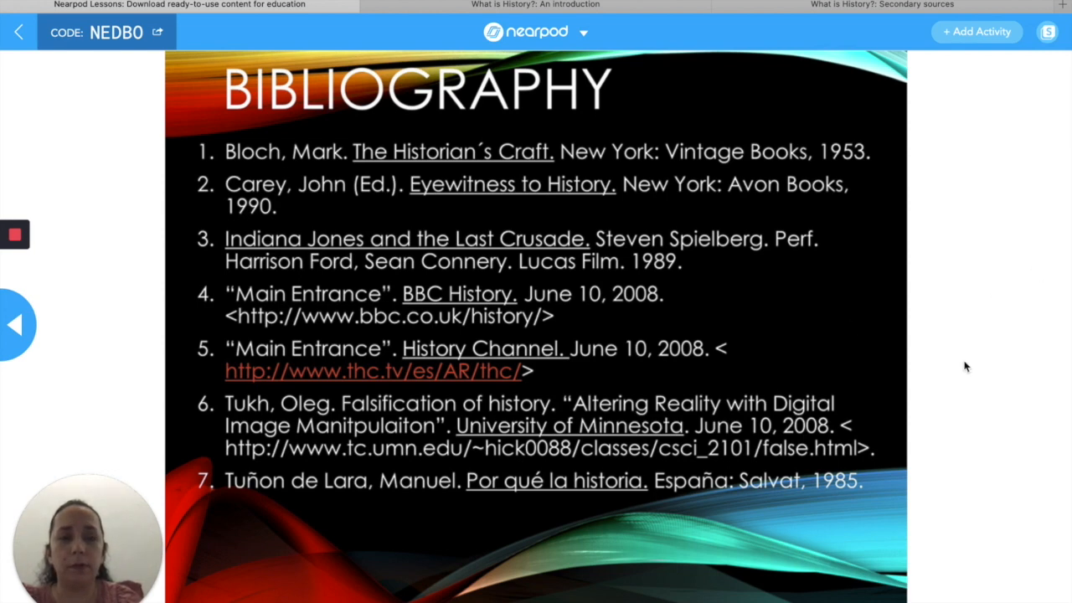
click(17, 35)
click(583, 223)
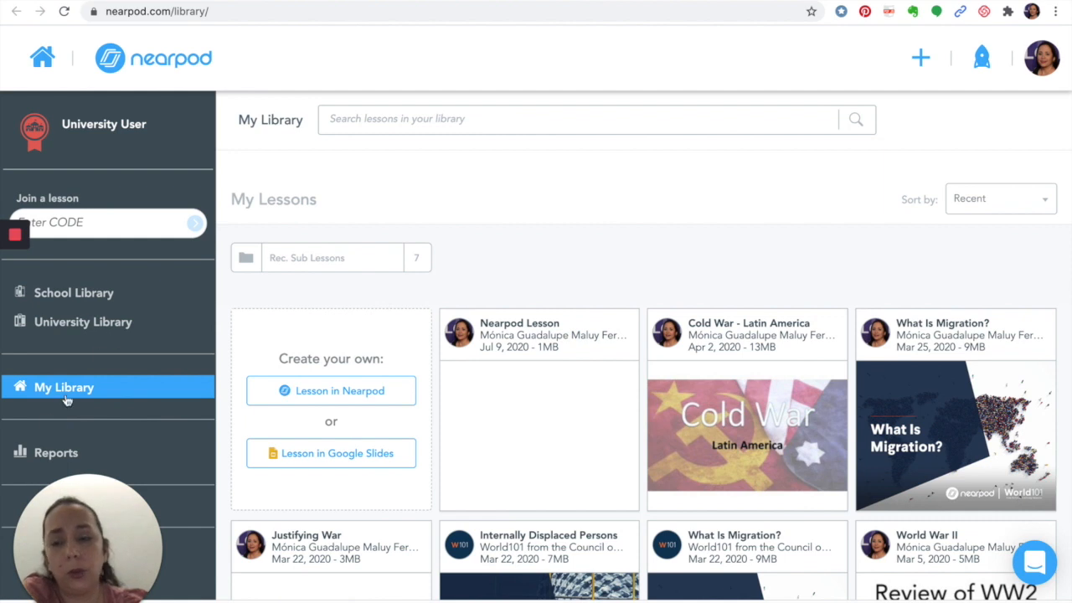
Step: Open the post-session reports and review the summary of the "Start of Cold War" session from 2018-4-16 11:37 am
click(47, 450)
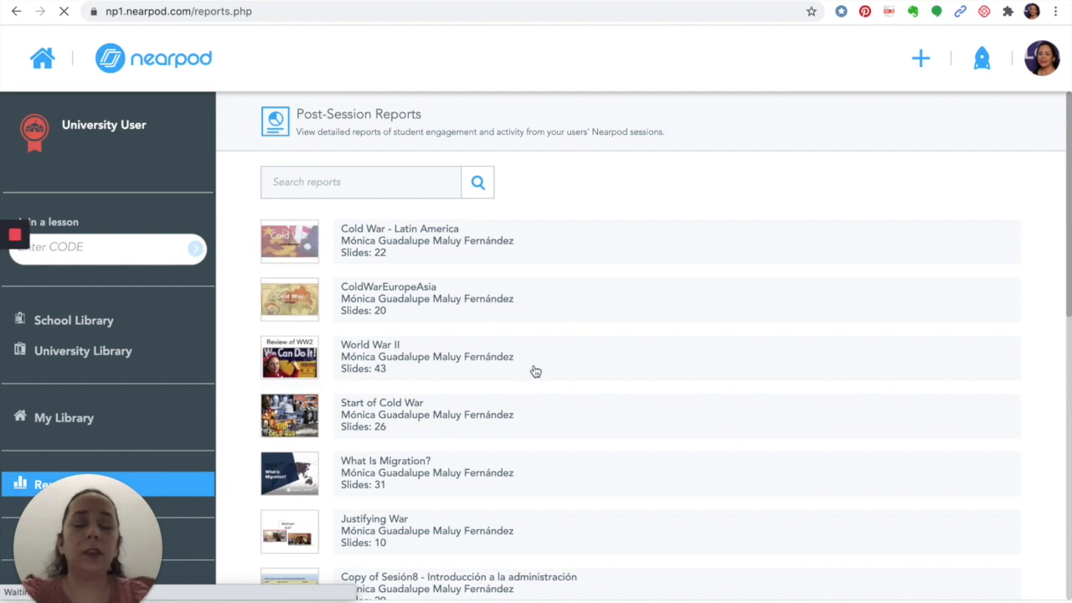
scroll(535, 371, down, 4)
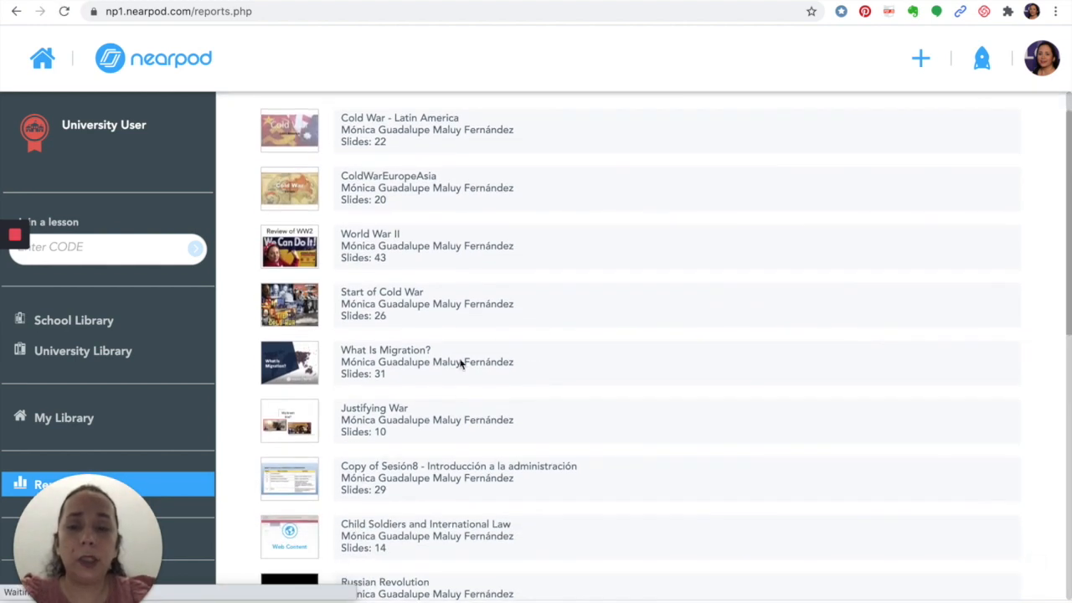
click(461, 259)
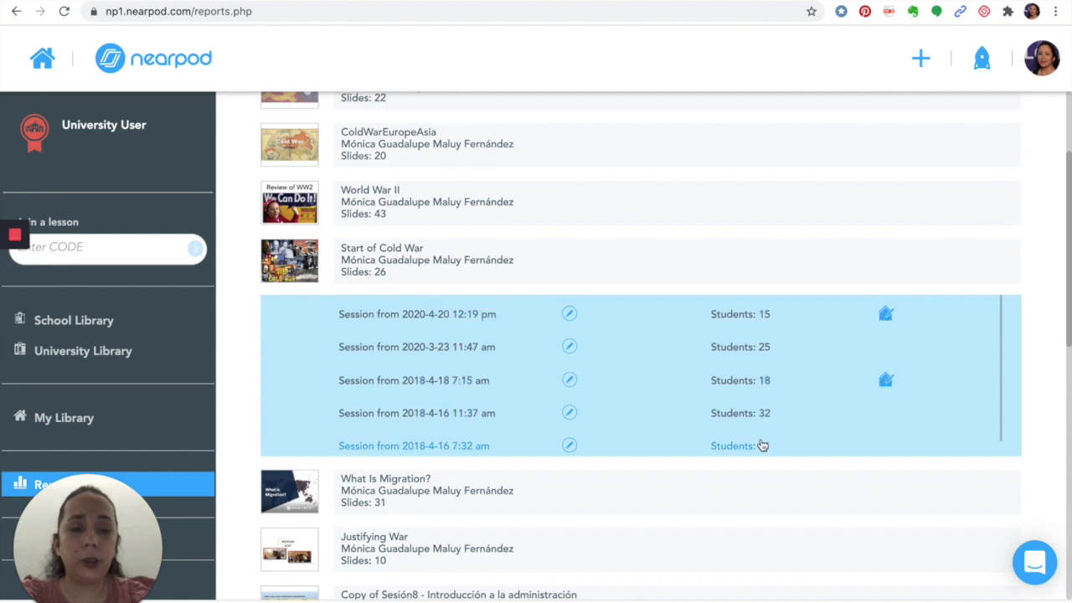
click(447, 419)
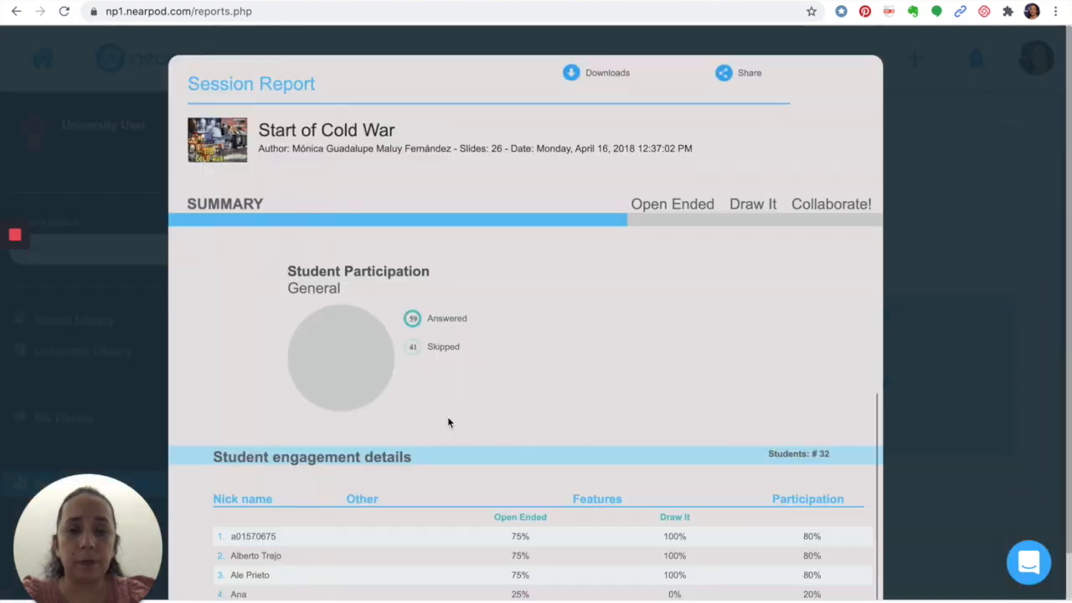
scroll(483, 444, down, 2)
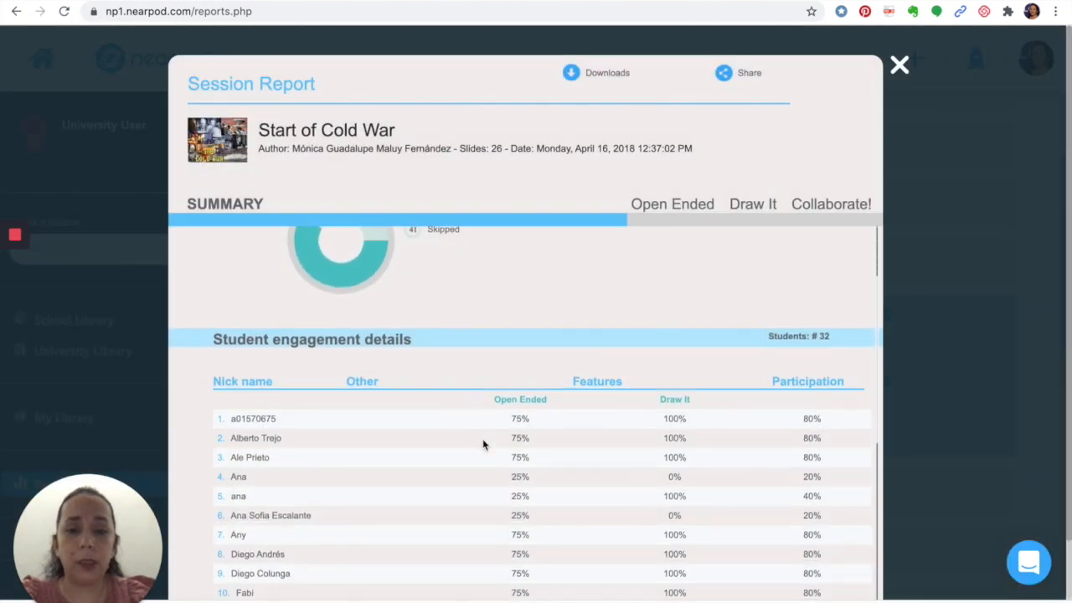
scroll(486, 444, up, 3)
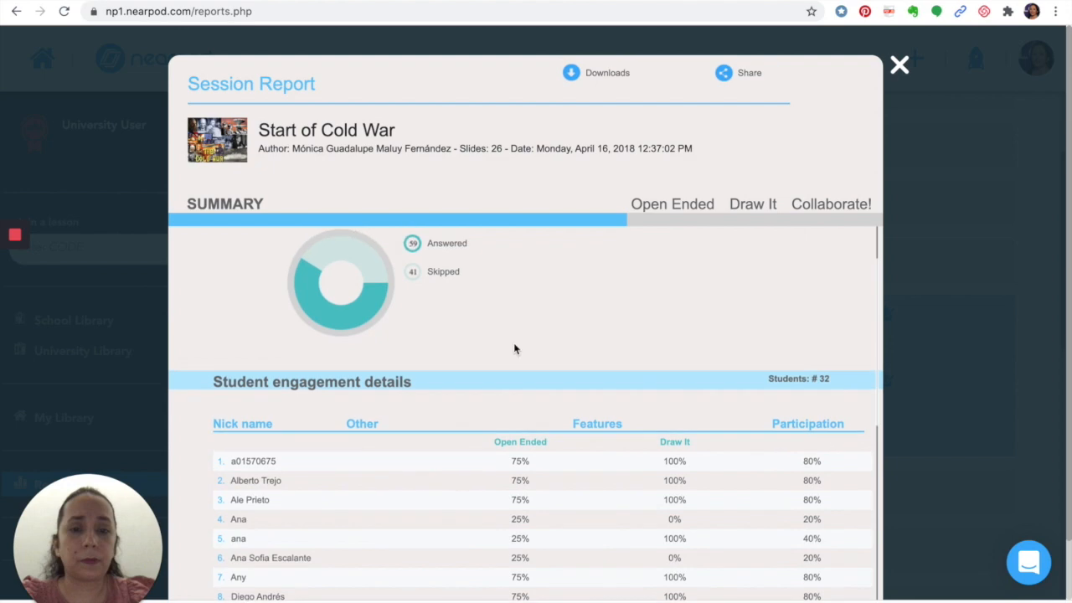
Step: View the open-ended responses to the question about the locations of Warsaw Pact and NATO countries
click(674, 213)
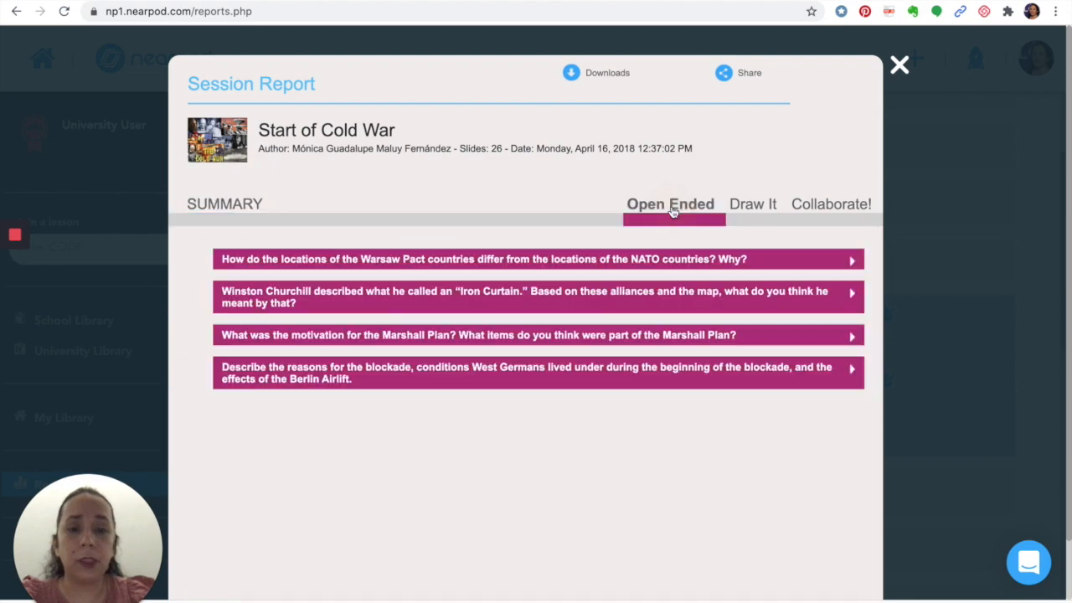
click(599, 261)
scroll(676, 290, down, 2)
scroll(676, 290, up, 2)
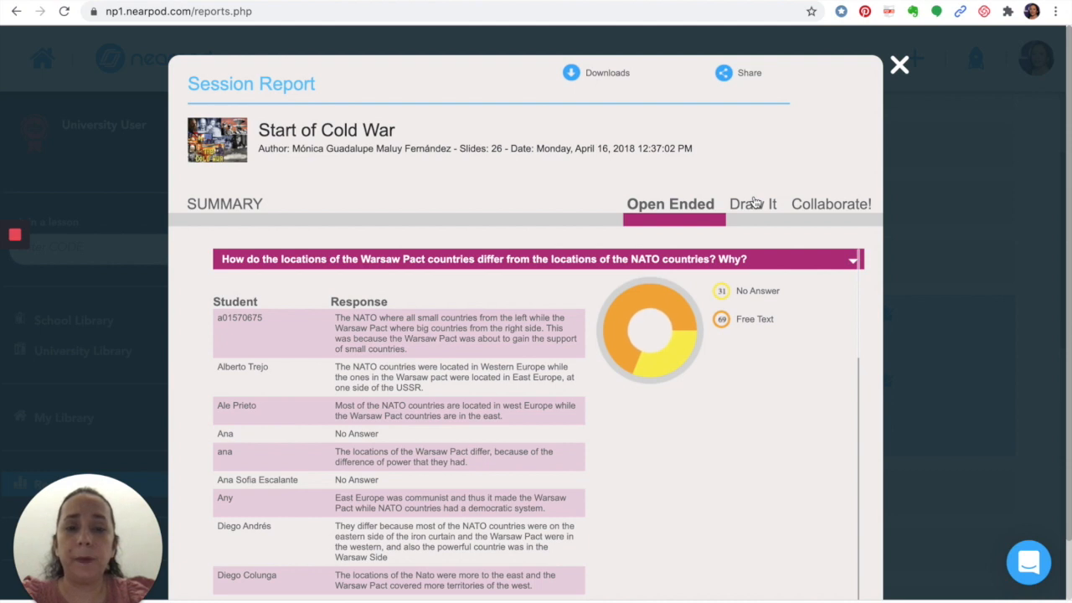
Step: View the report's Draw It results and enlarge one student's "Iron Curtain" drawing
click(755, 203)
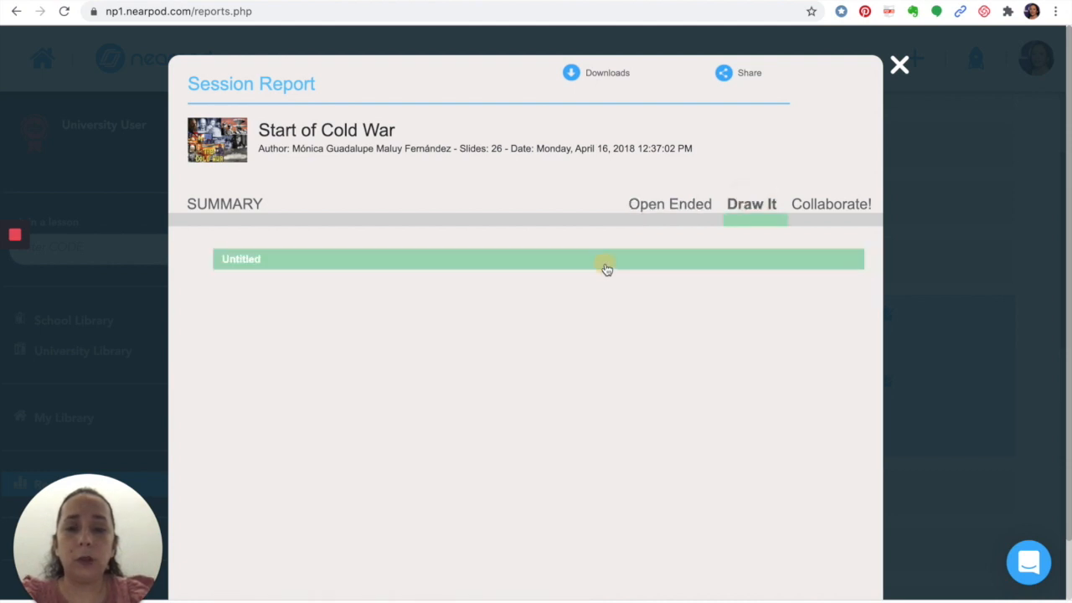
click(607, 269)
scroll(465, 513, down, 1)
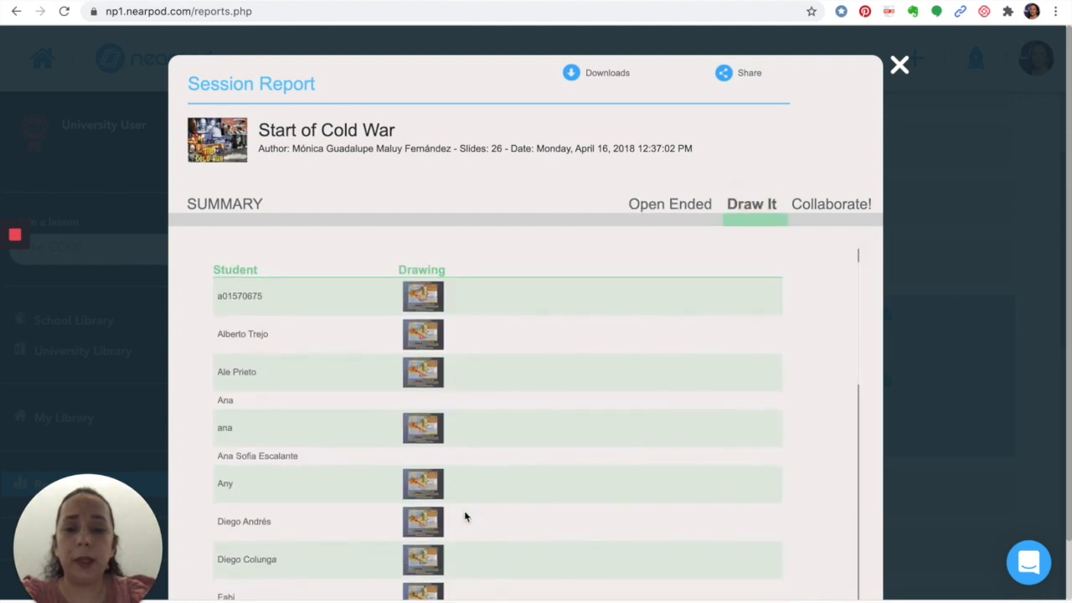
click(423, 474)
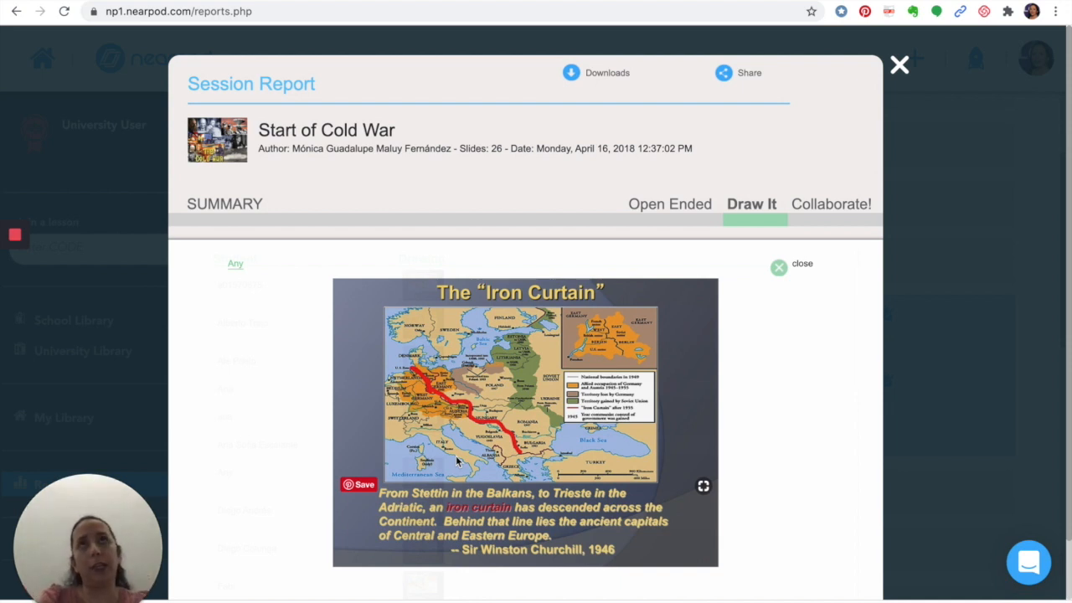
Step: Open the view-only class board for Containment Policy from the report's Collaborate! results
click(820, 202)
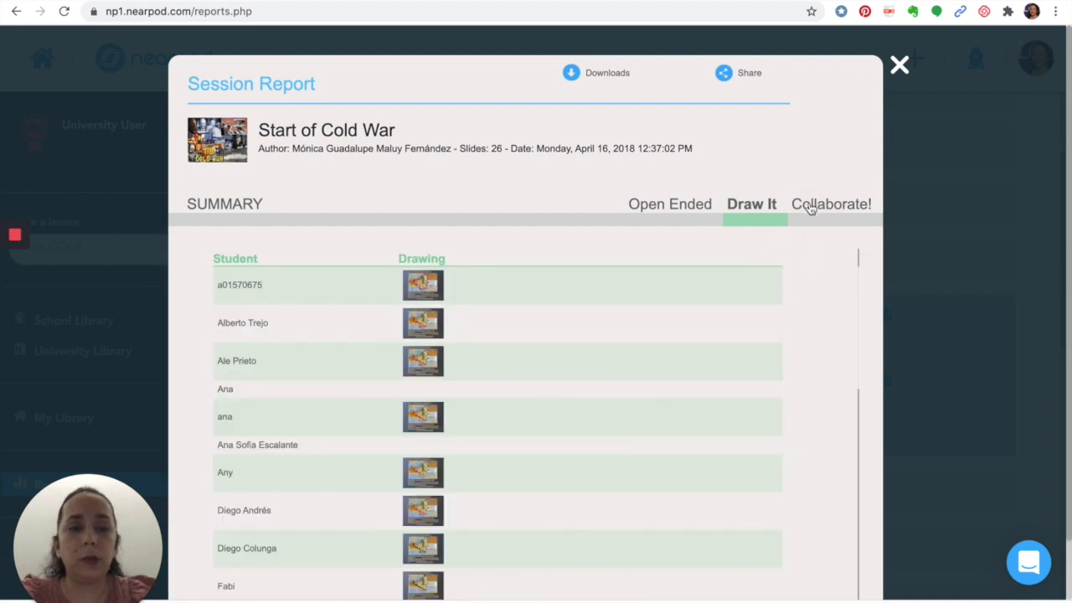
click(812, 202)
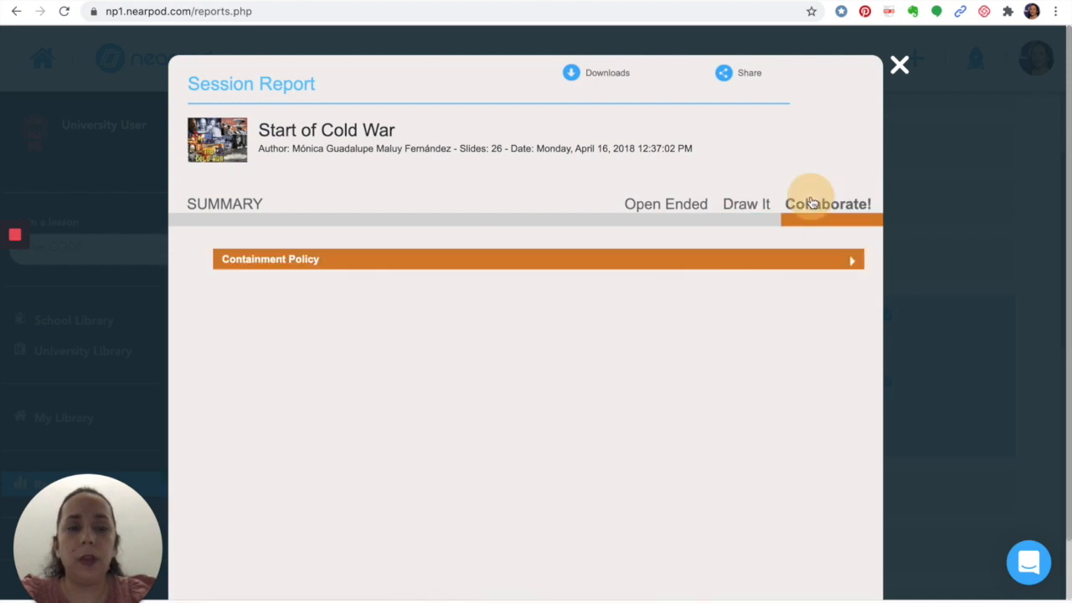
click(621, 262)
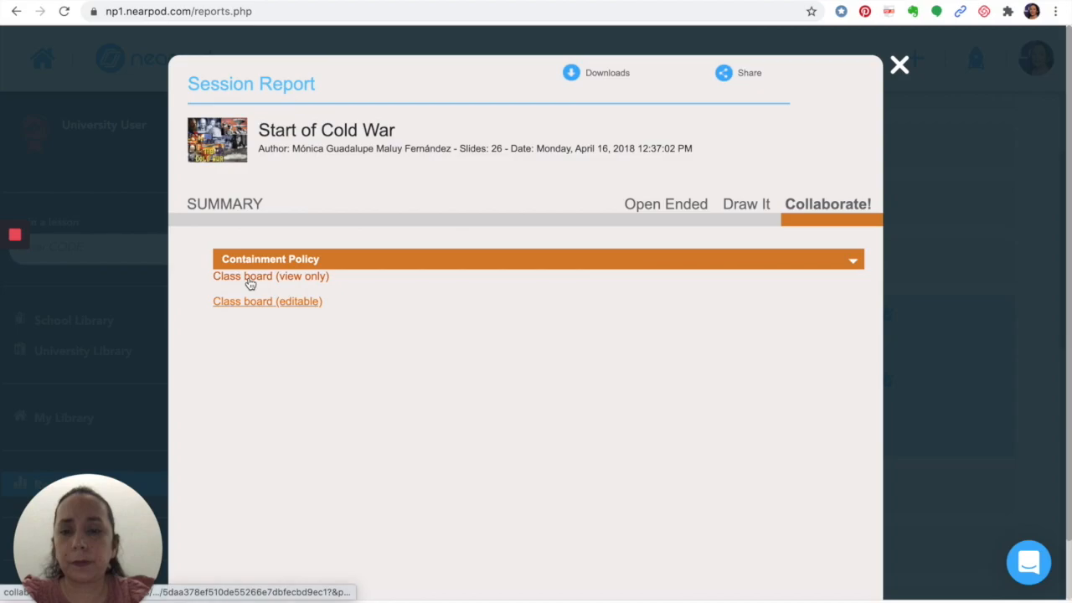
click(248, 277)
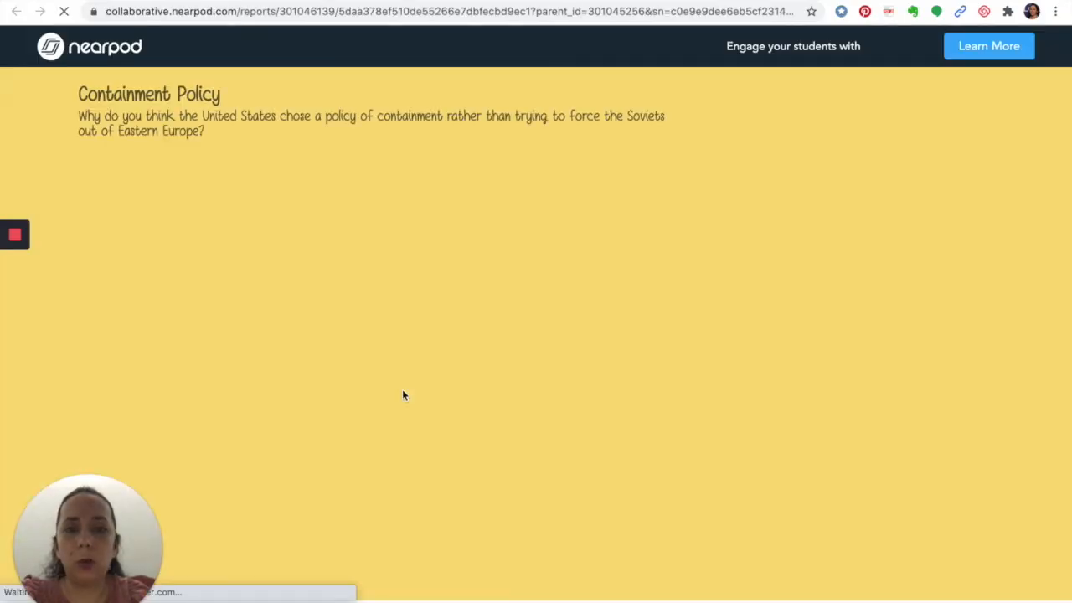
Step: Examine the students' posts across the whole Containment Policy class board
scroll(402, 390, down, 2)
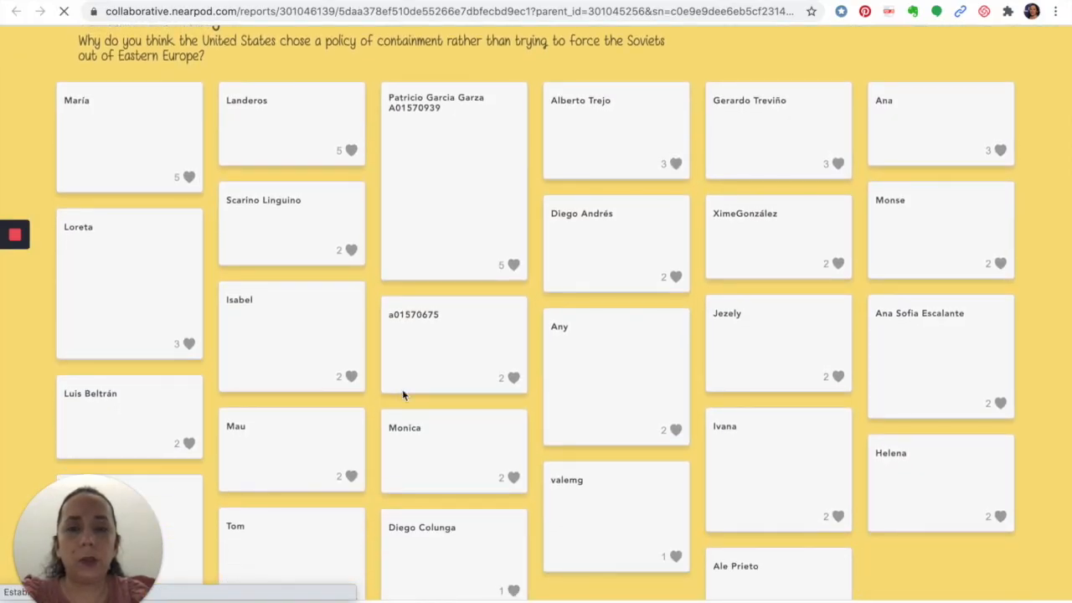
scroll(402, 390, down, 4)
scroll(402, 390, up, 6)
scroll(402, 389, down, 7)
scroll(402, 389, up, 7)
scroll(402, 391, down, 1)
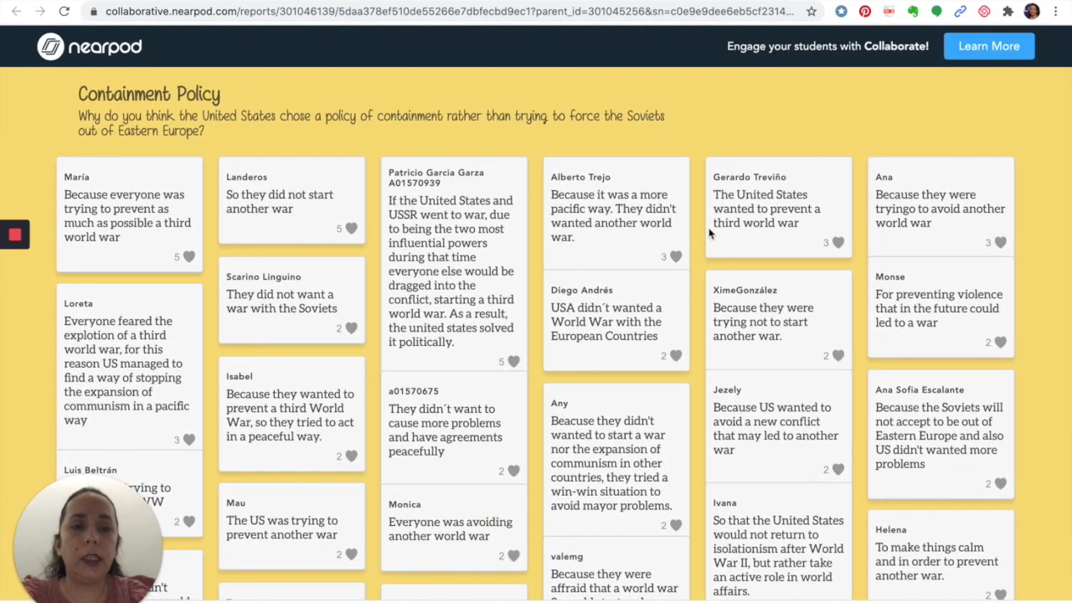
scroll(440, 298, down, 3)
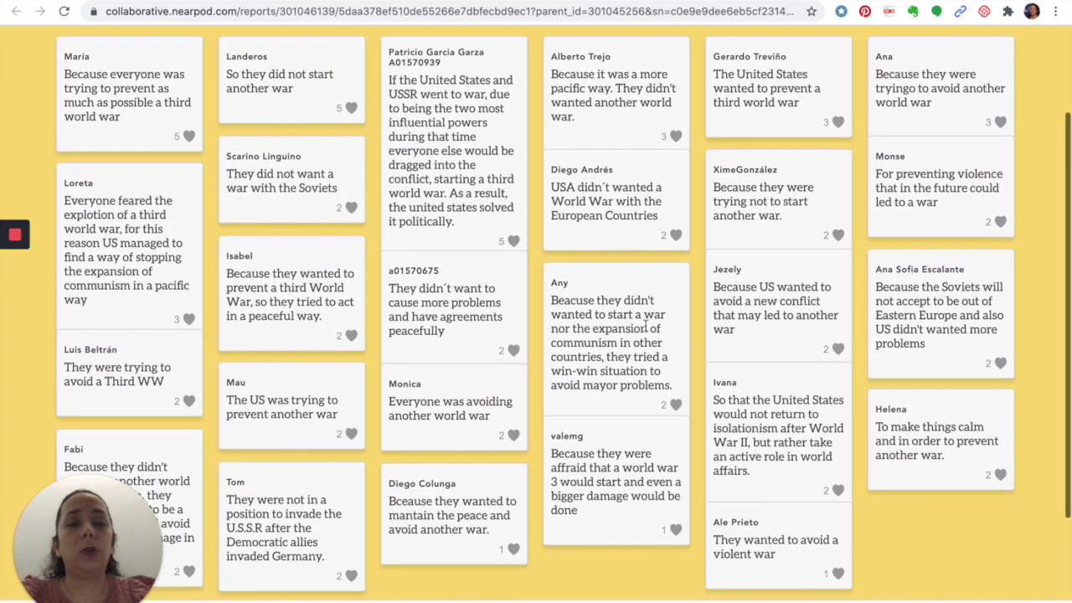
scroll(589, 473, up, 3)
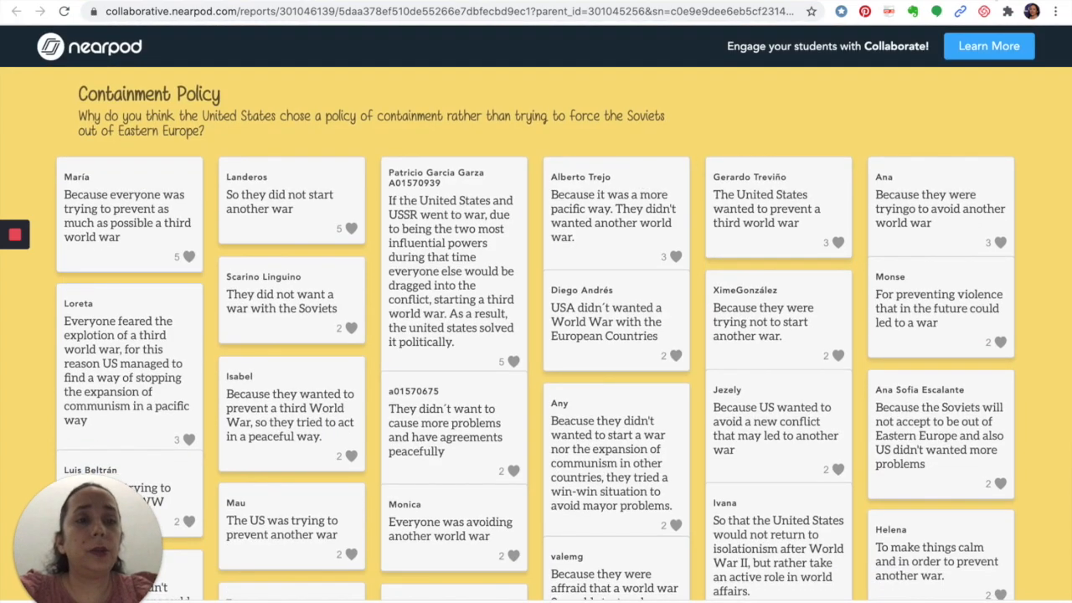
Step: Leave the class board, close the session report and switch back to the Silver User account's library
click(803, 1)
click(901, 65)
key(ctrl+Left)
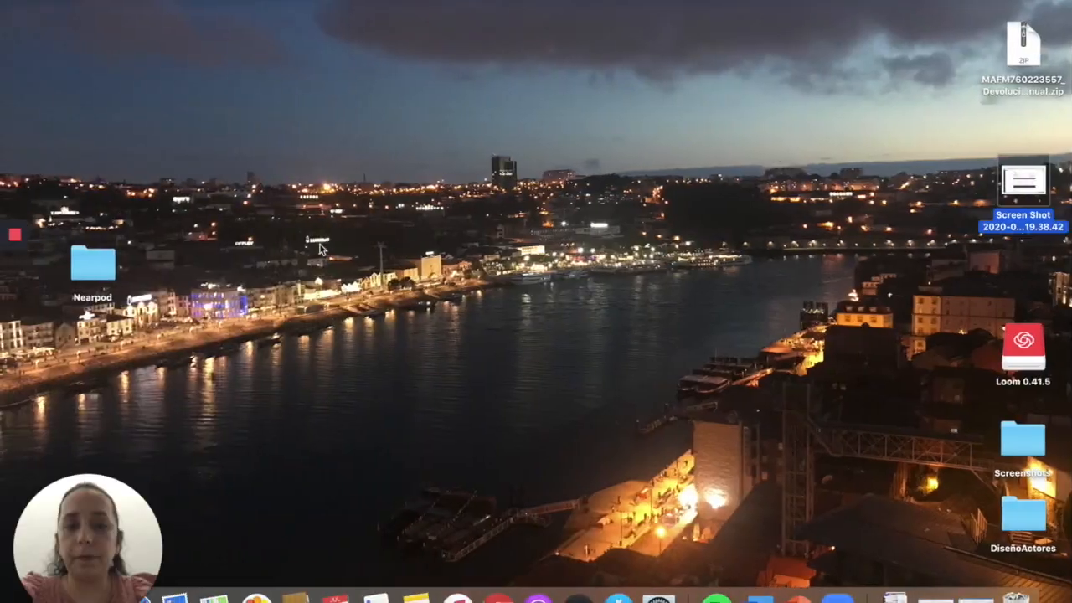
key(ctrl+Right)
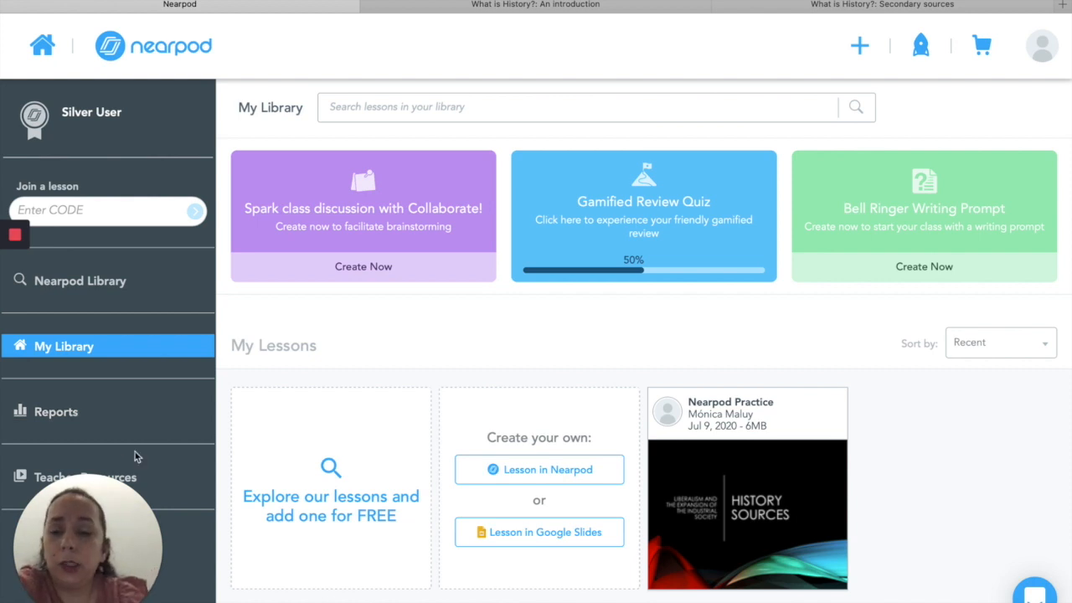
Step: Open the Teacher Resources page and view its self-guided instructional lessons
click(137, 477)
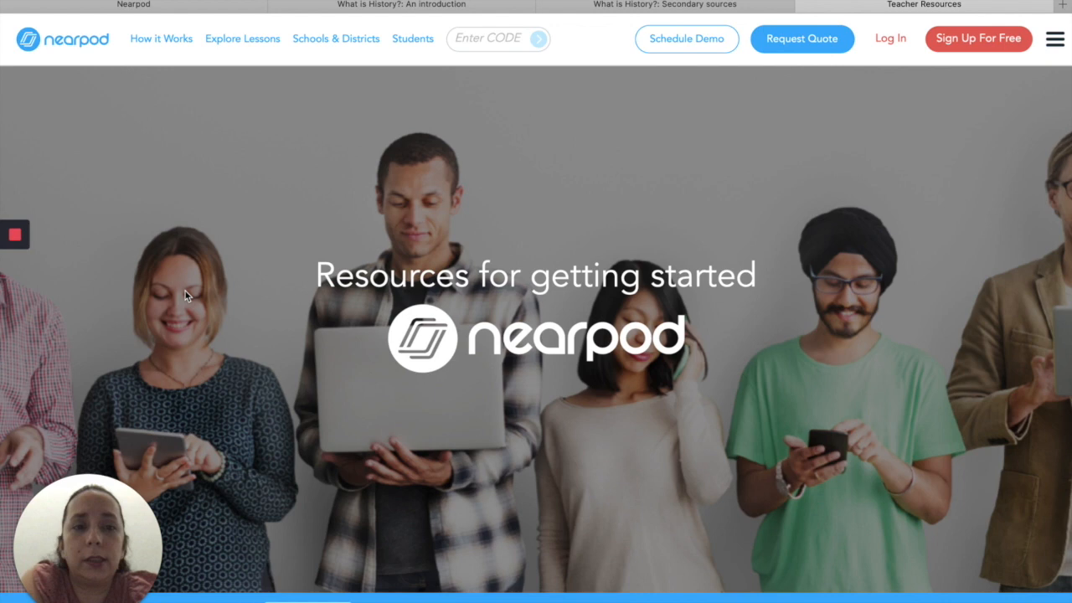
scroll(401, 371, down, 8)
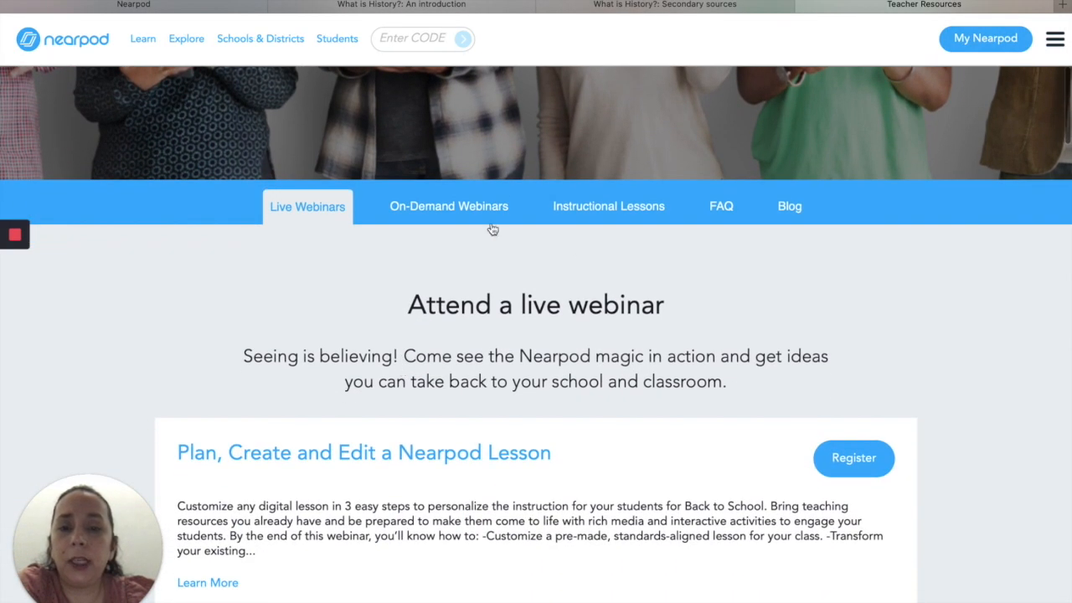
click(594, 208)
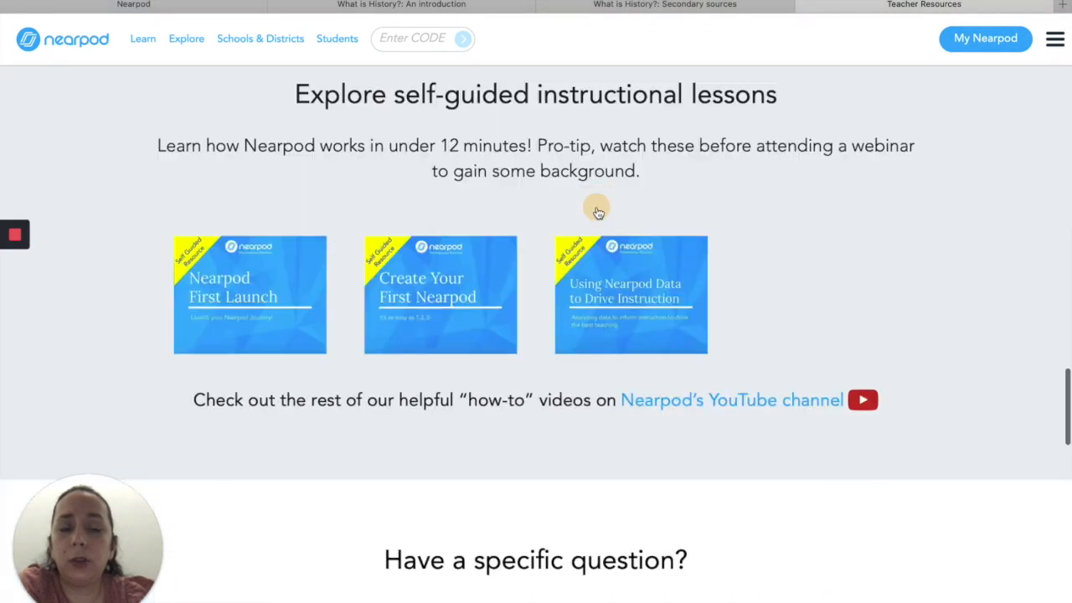
scroll(500, 401, down, 8)
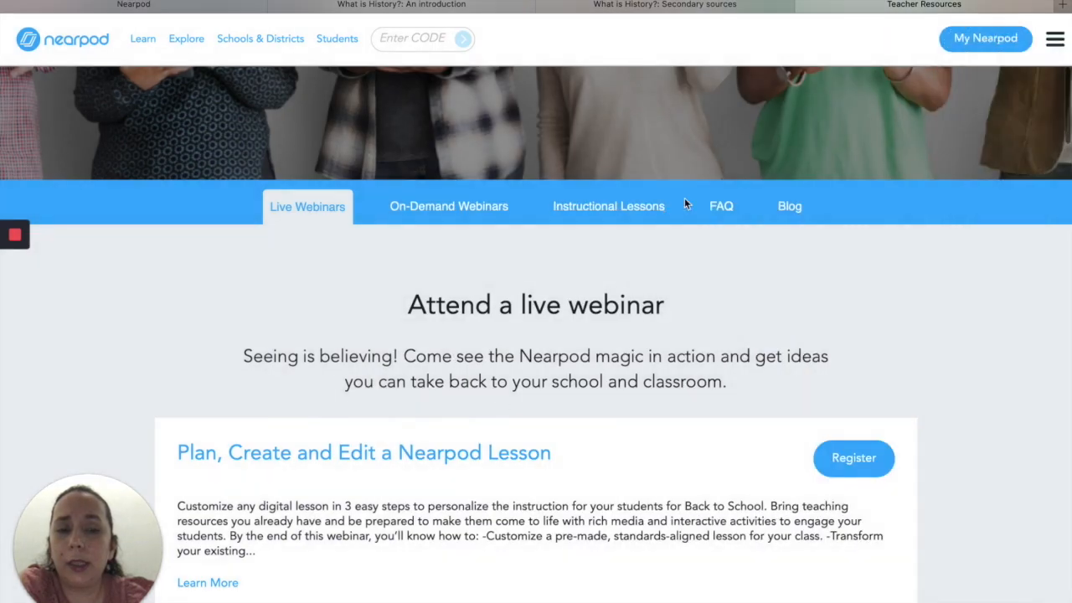
Step: Look through the FAQ section and the rest of the Teacher Resources page, returning to the live webinars
click(717, 208)
scroll(478, 479, down, 20)
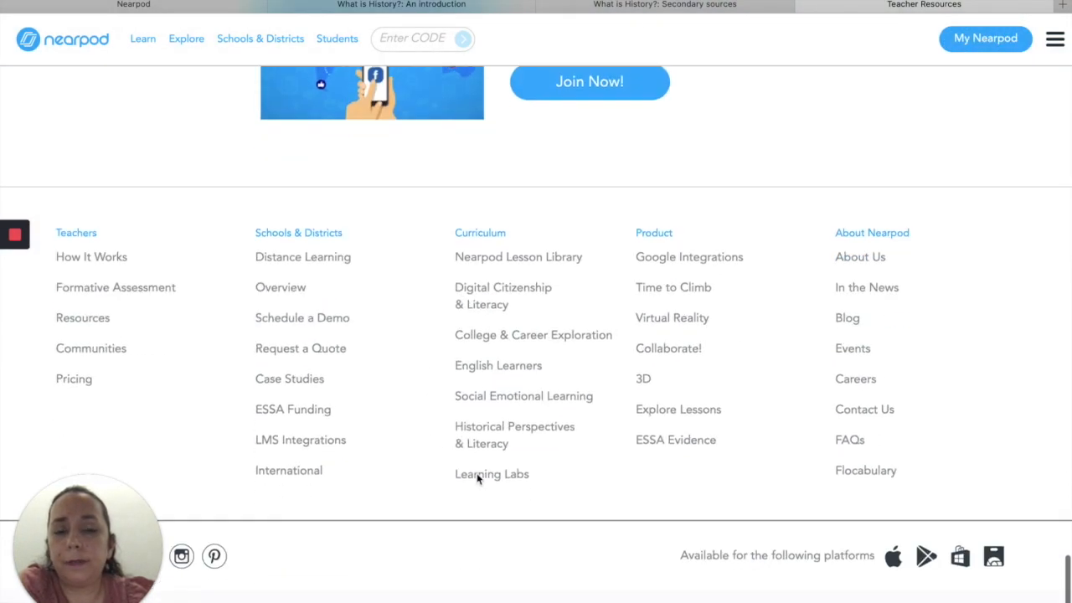
scroll(478, 479, up, 20)
scroll(478, 479, left, 5)
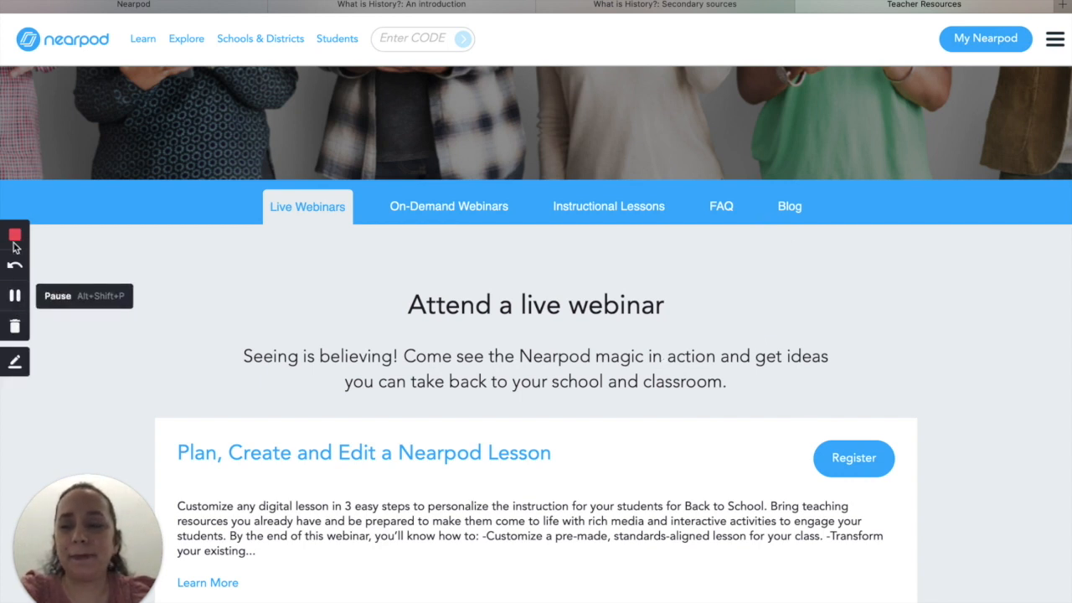
click(15, 235)
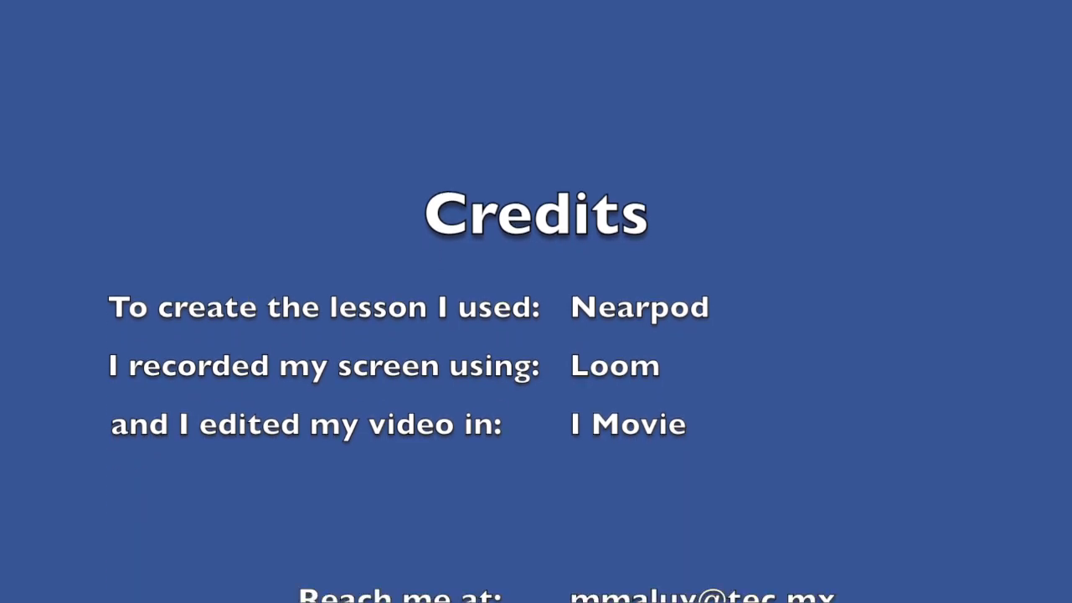